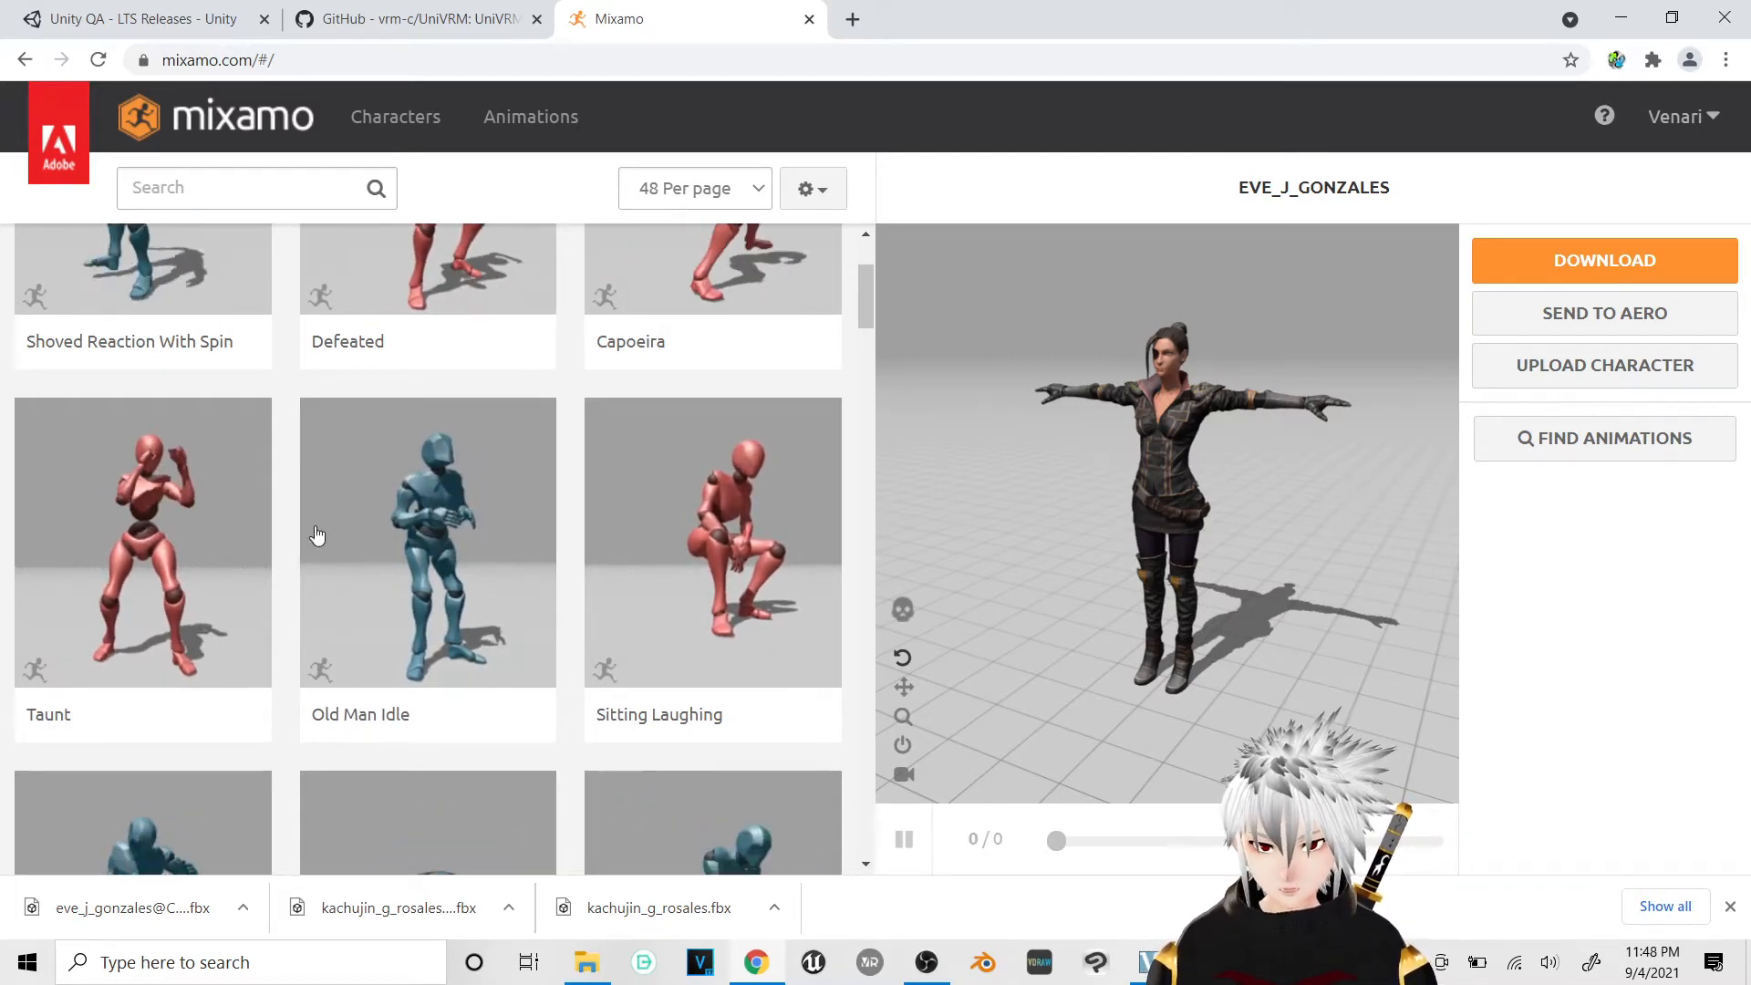
Step: Browse the character library to see which models are available on Mixamo
scroll(282, 625, "down", 3)
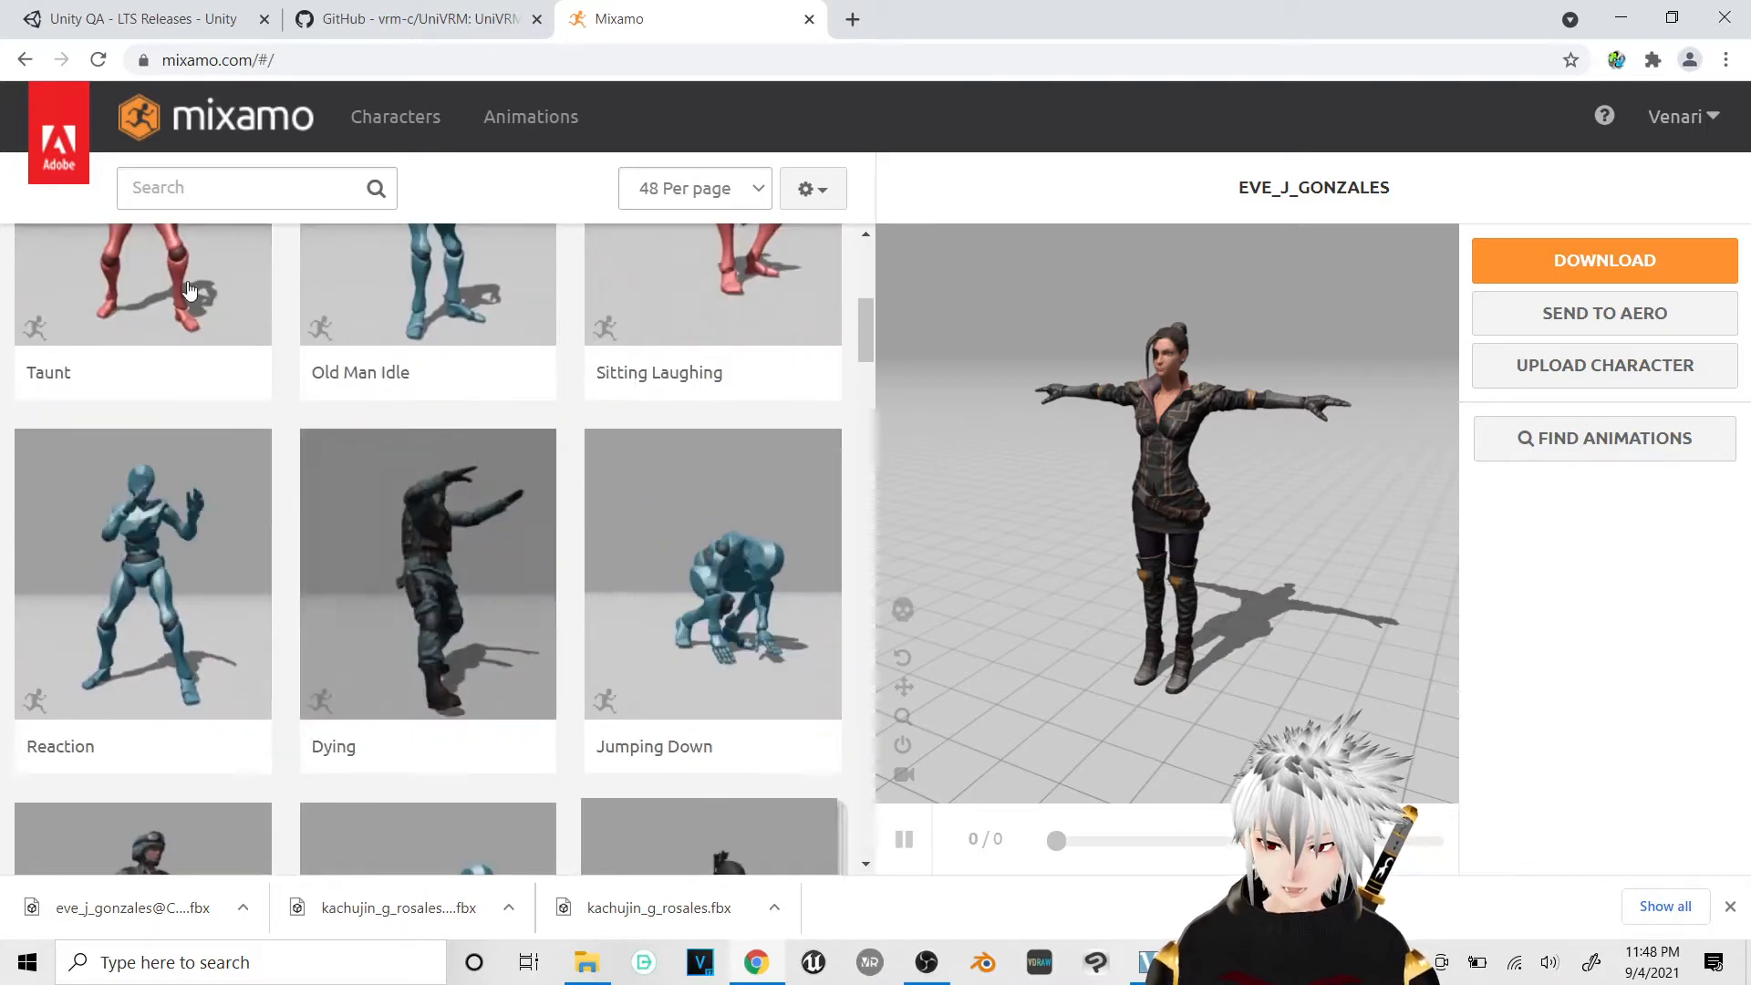
left_click(412, 126)
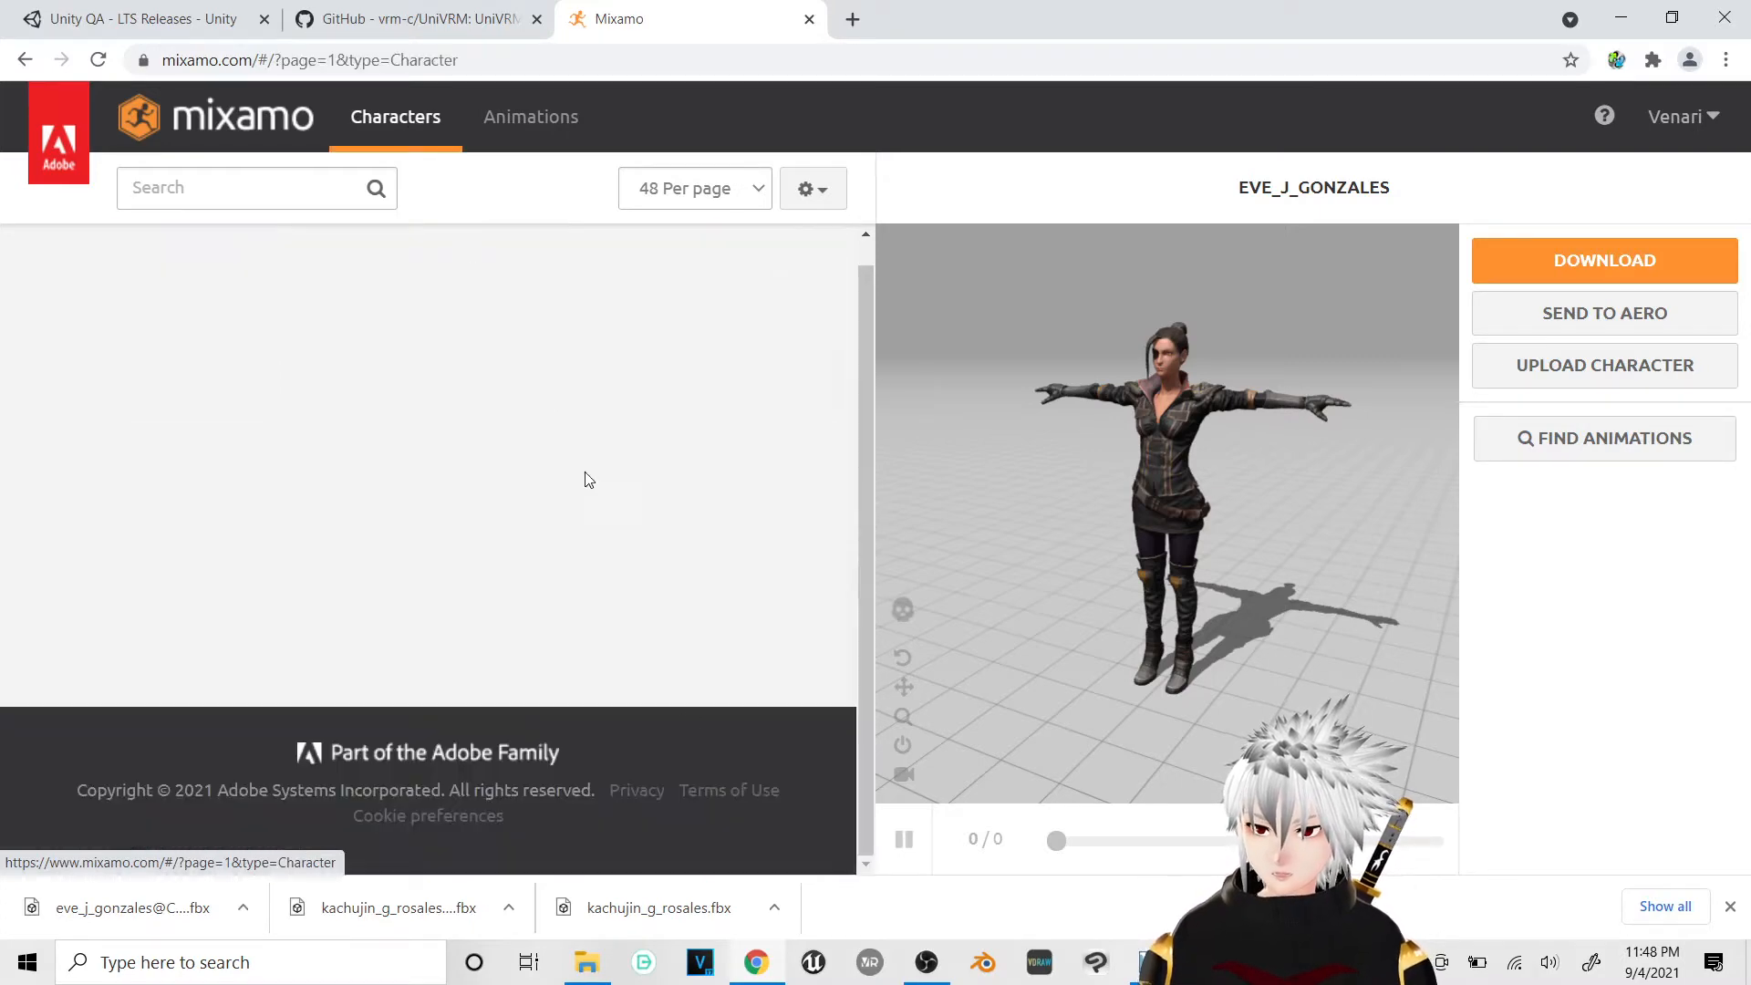
scroll(764, 625, "down", 3)
scroll(764, 626, "down", 15)
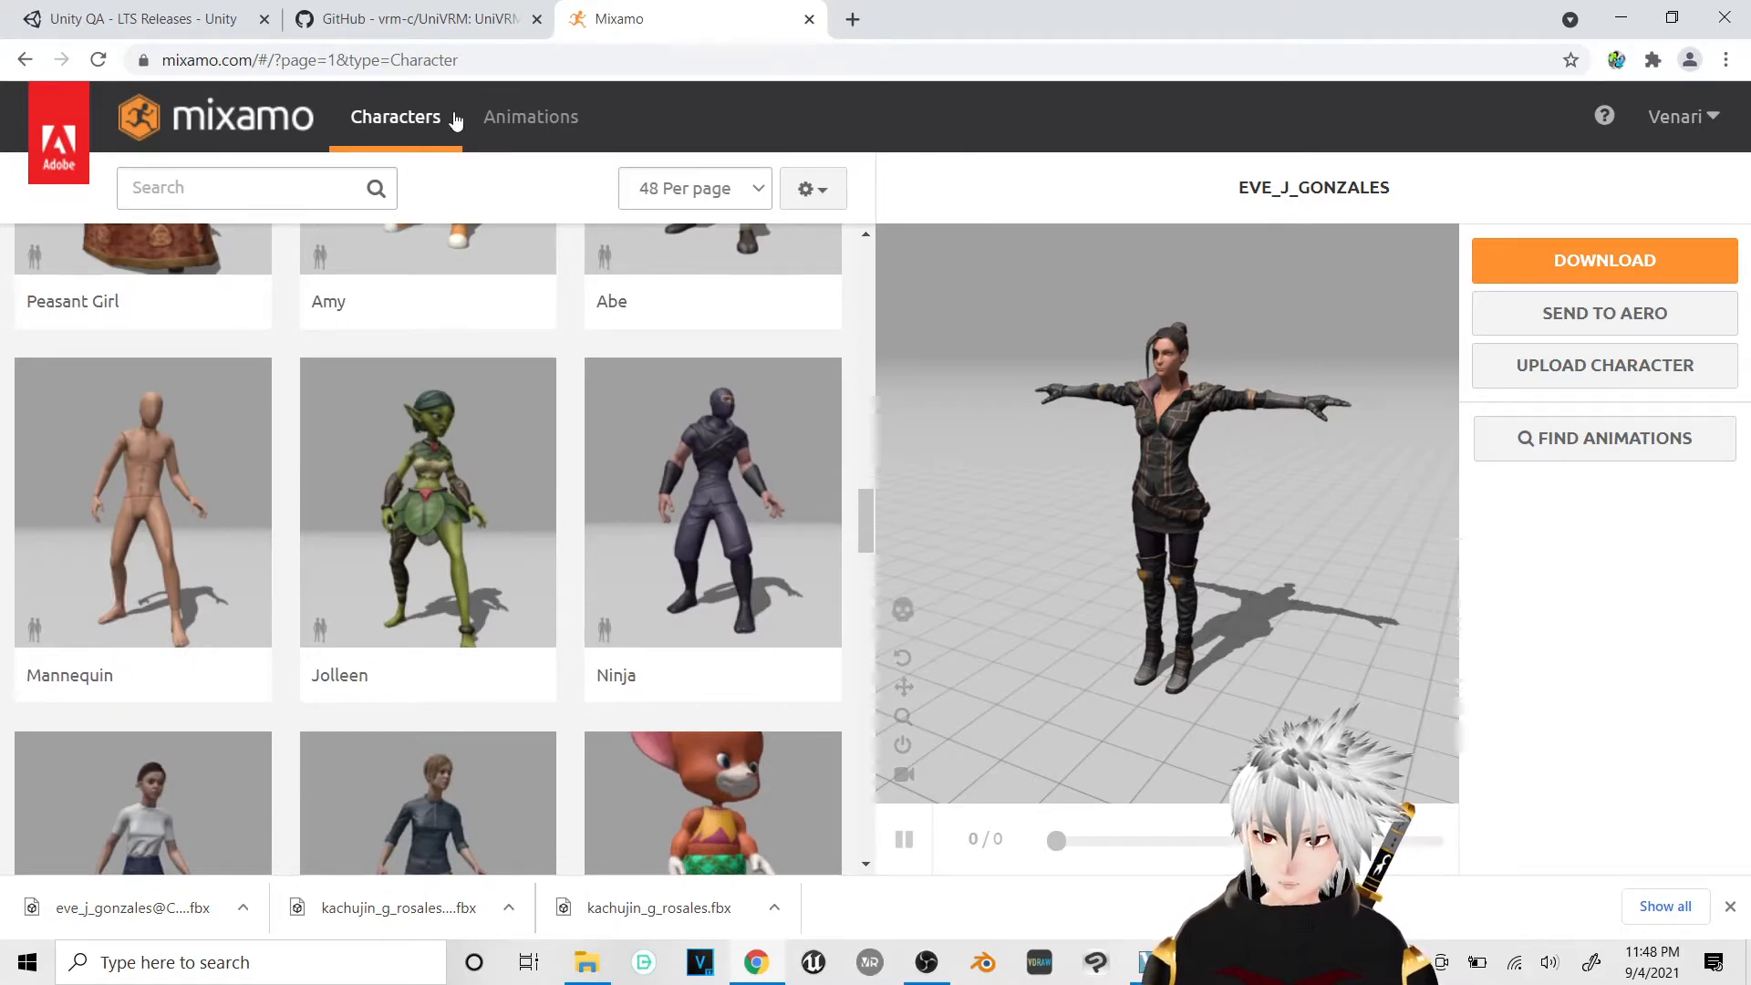
Step: Find the Jumping Down animation in the animation library and apply it to the Eve character
left_click(499, 117)
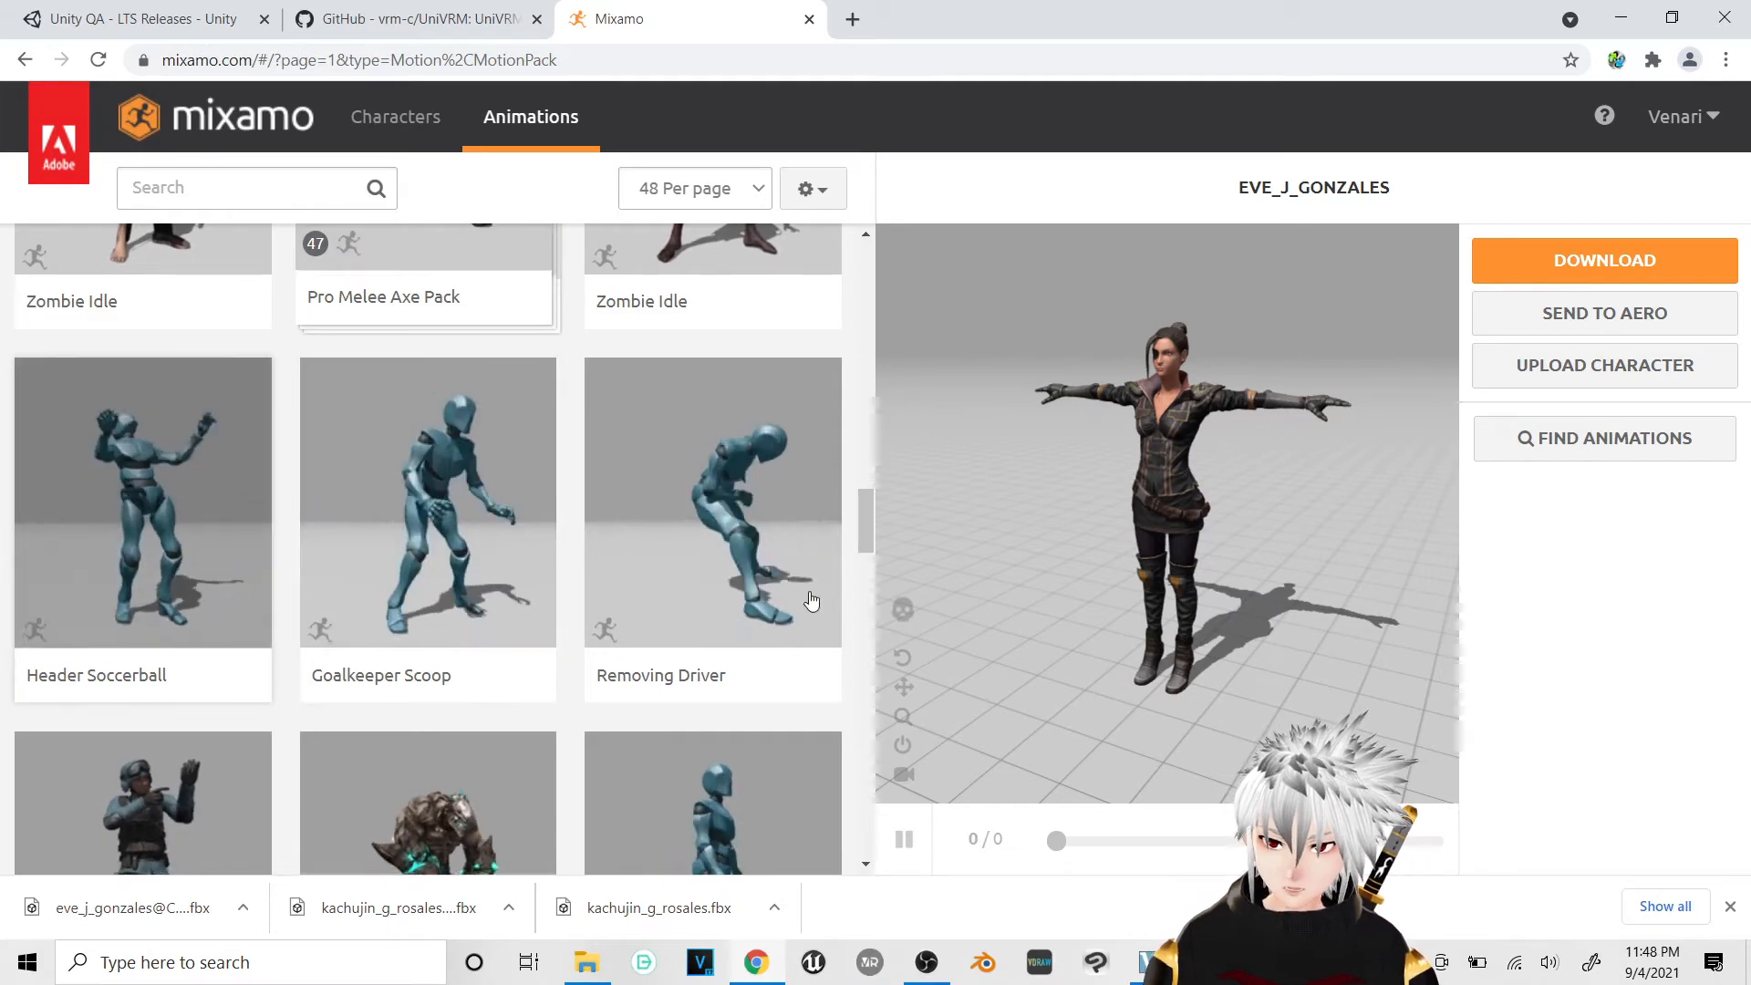
scroll(652, 613, "up", 6)
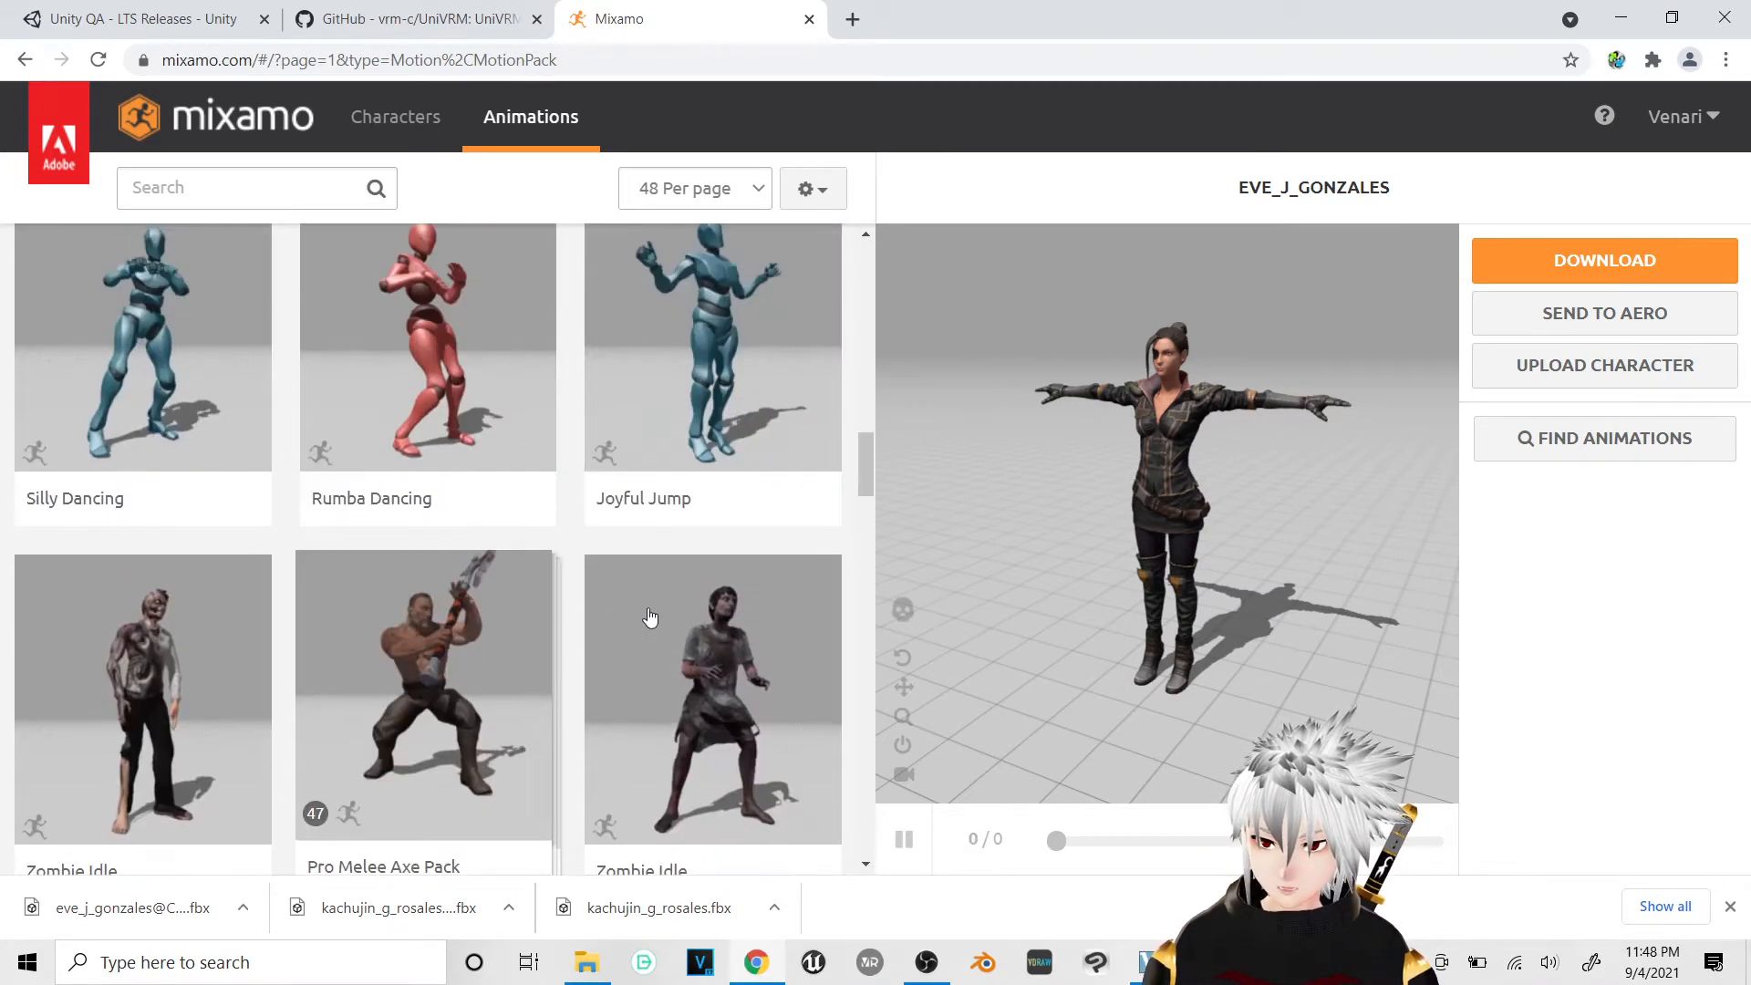
scroll(647, 619, "up", 10)
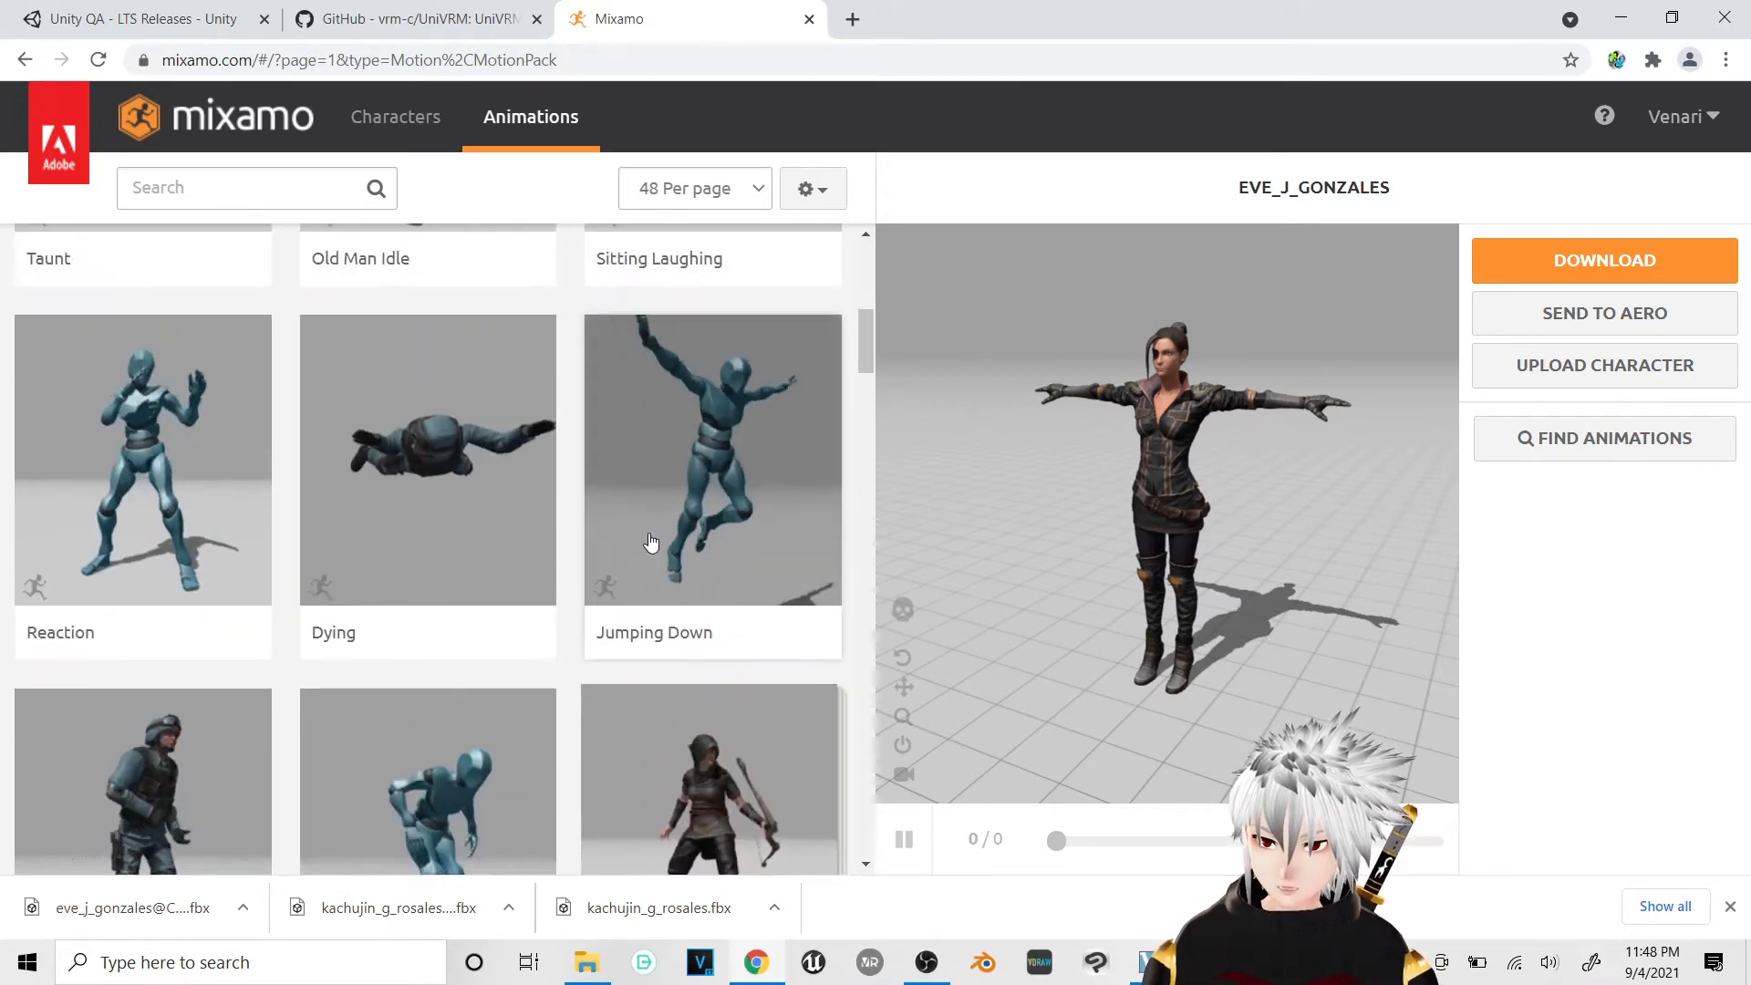
left_click(649, 545)
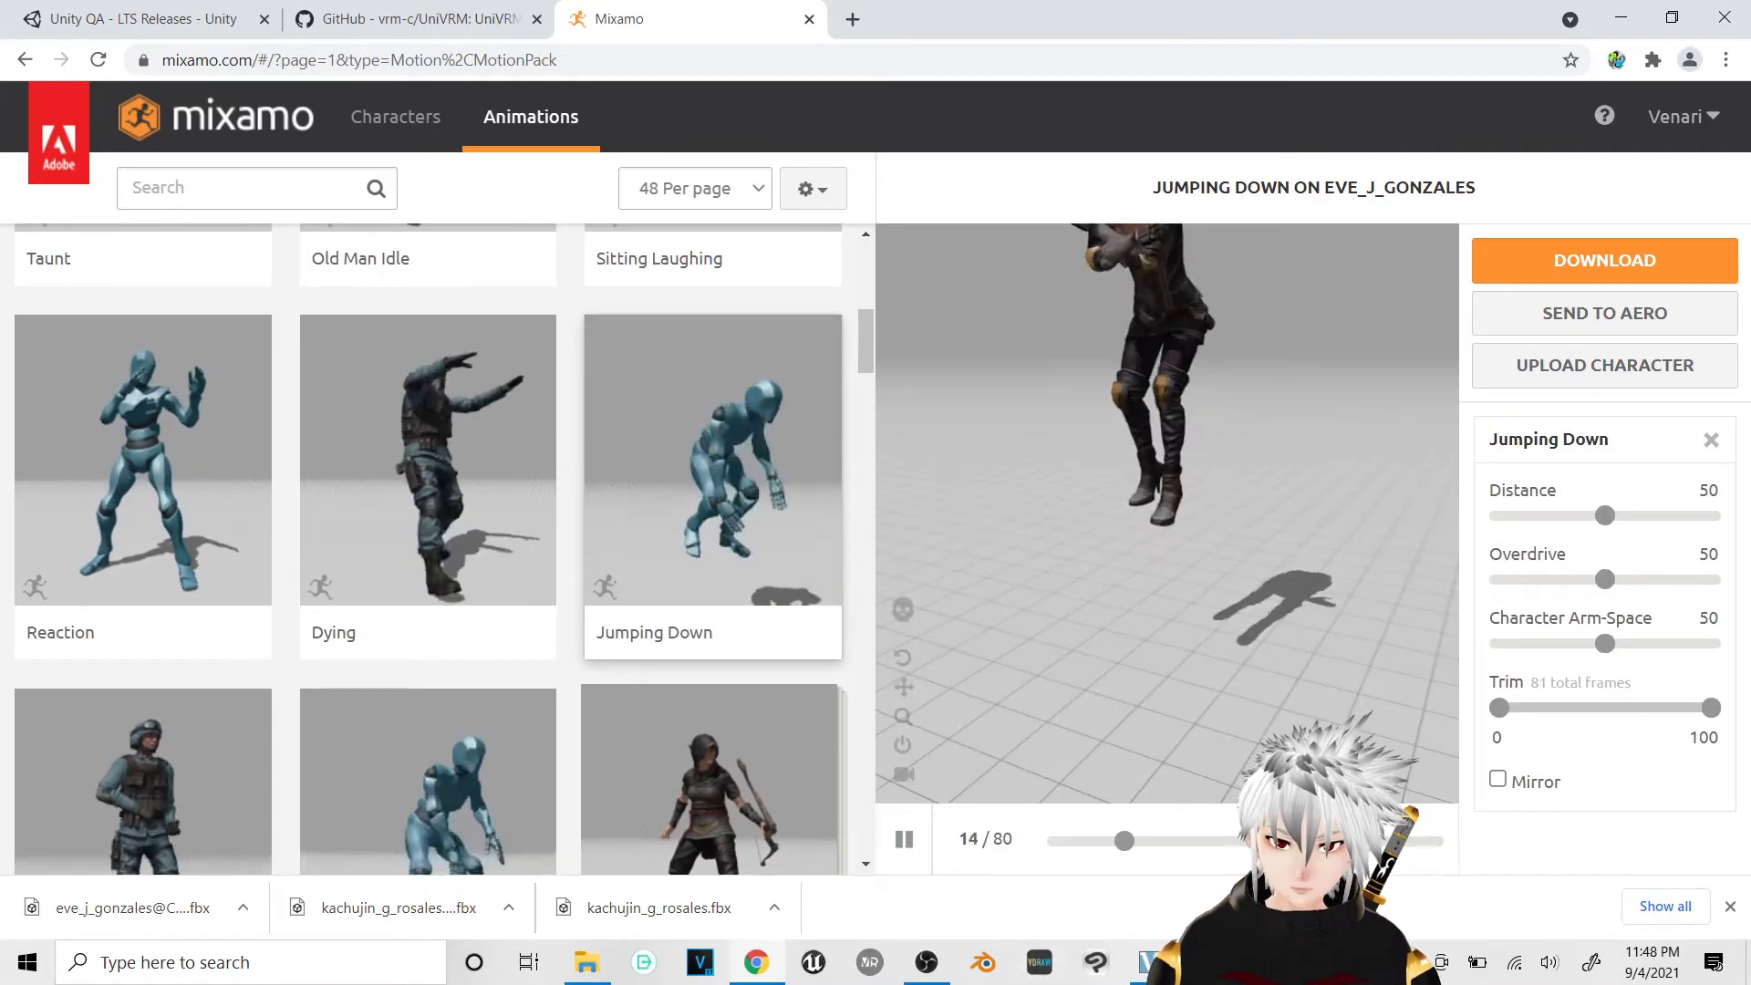
Step: Download the animated character in FBX for Unity format with skin, 30 frames per second and no keyframe reduction
left_click(1550, 263)
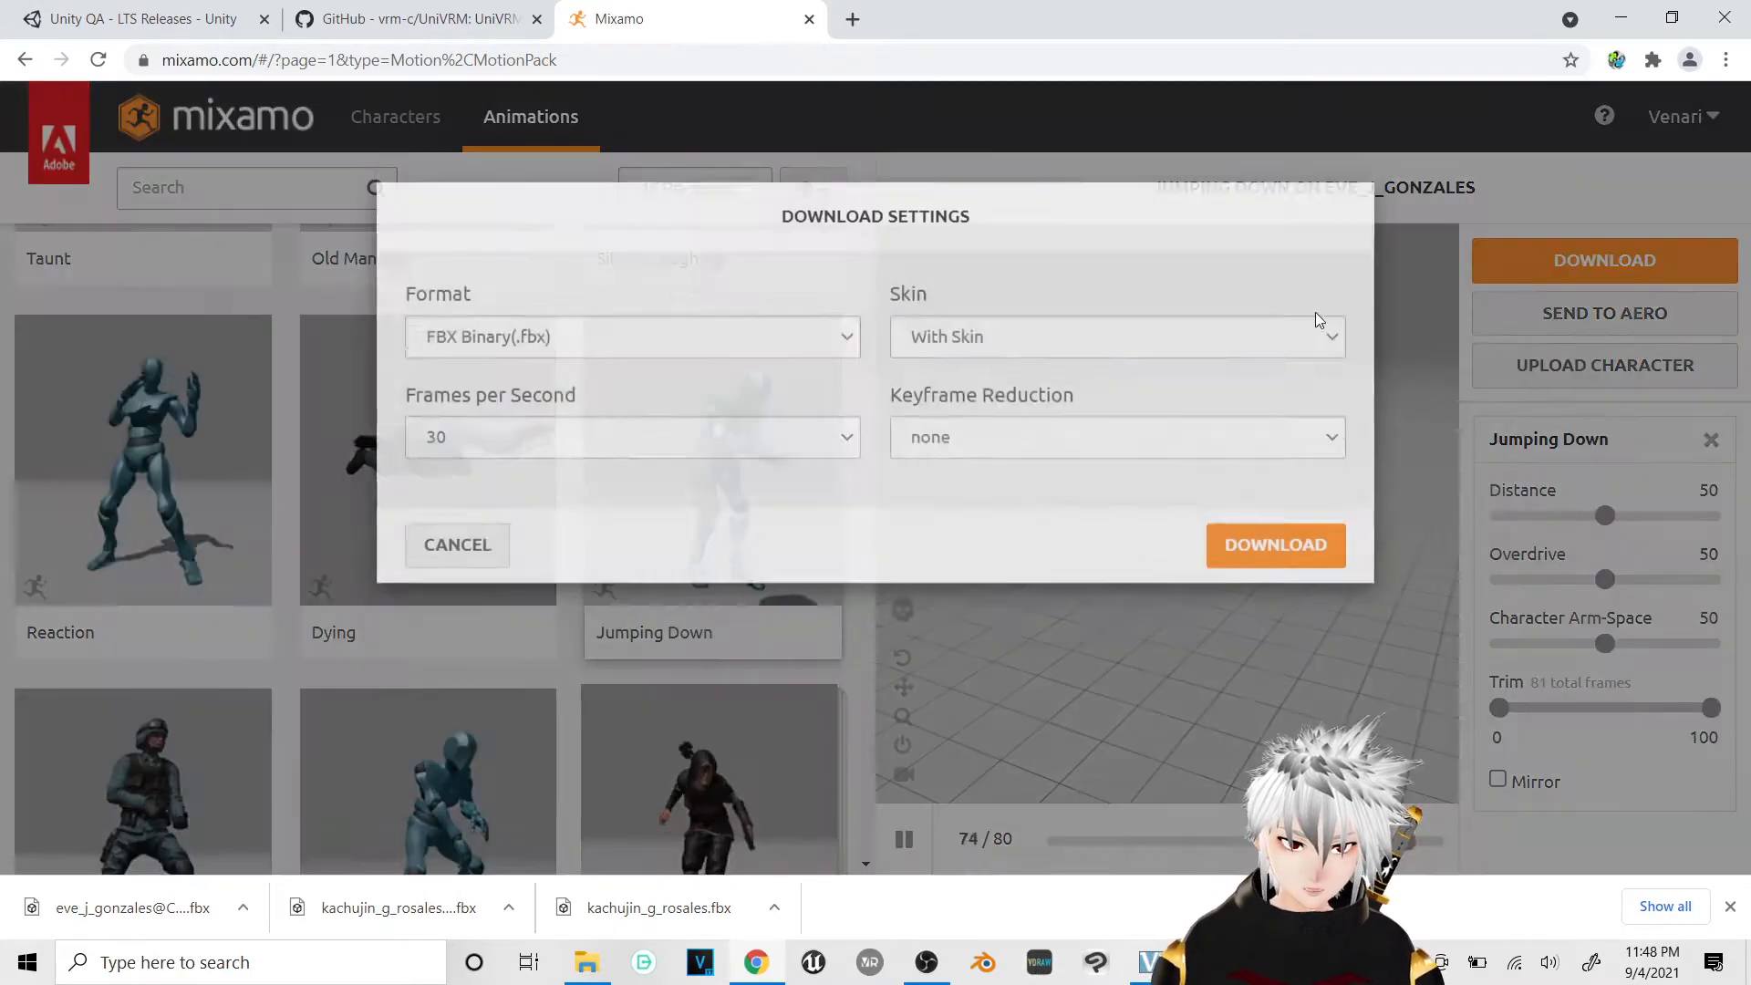
left_click(547, 381)
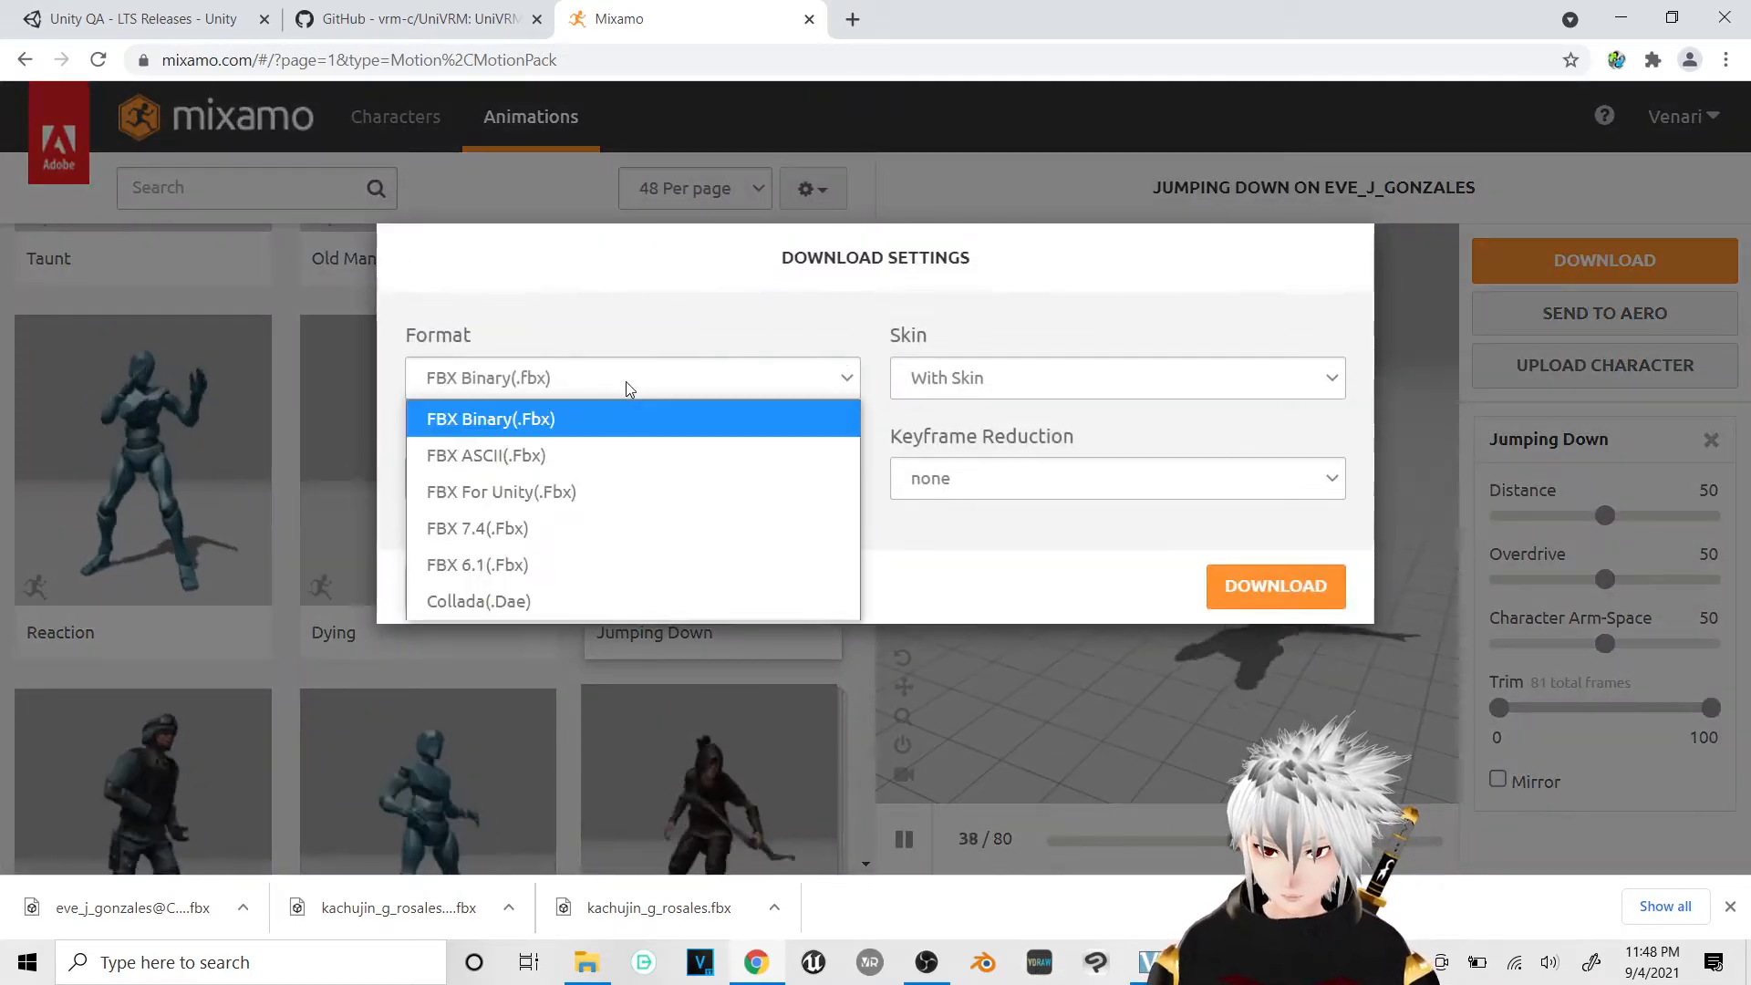
left_click(538, 497)
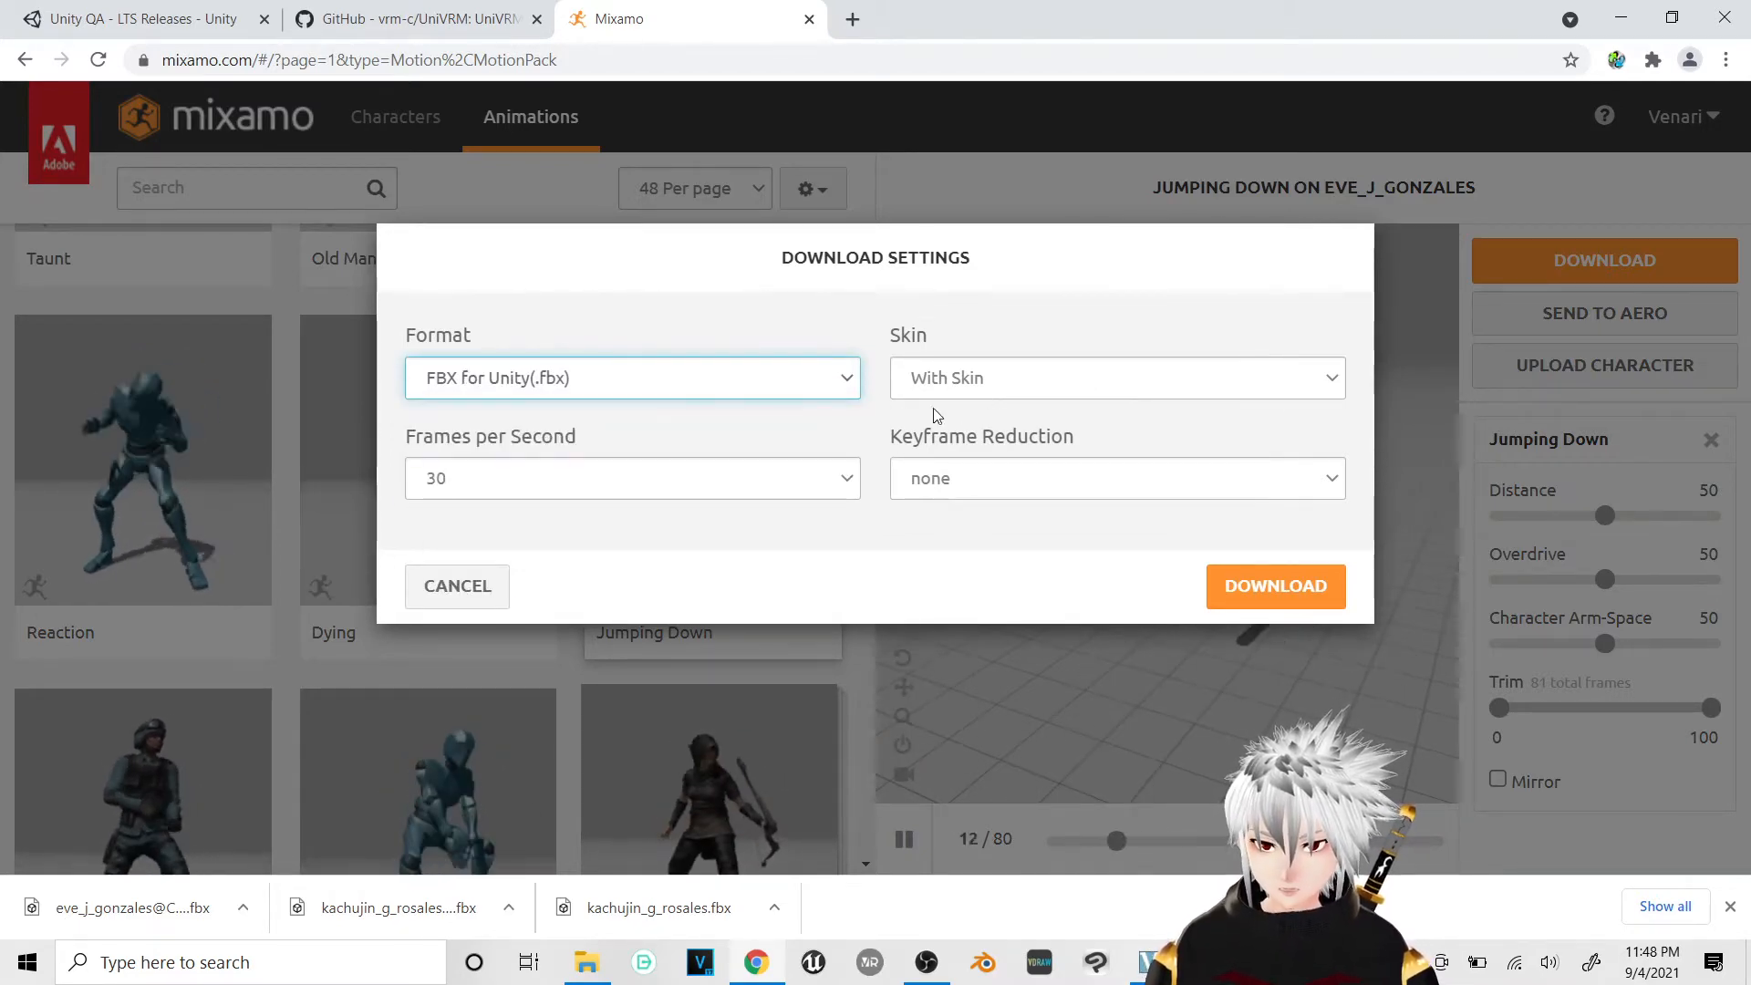
left_click(1299, 603)
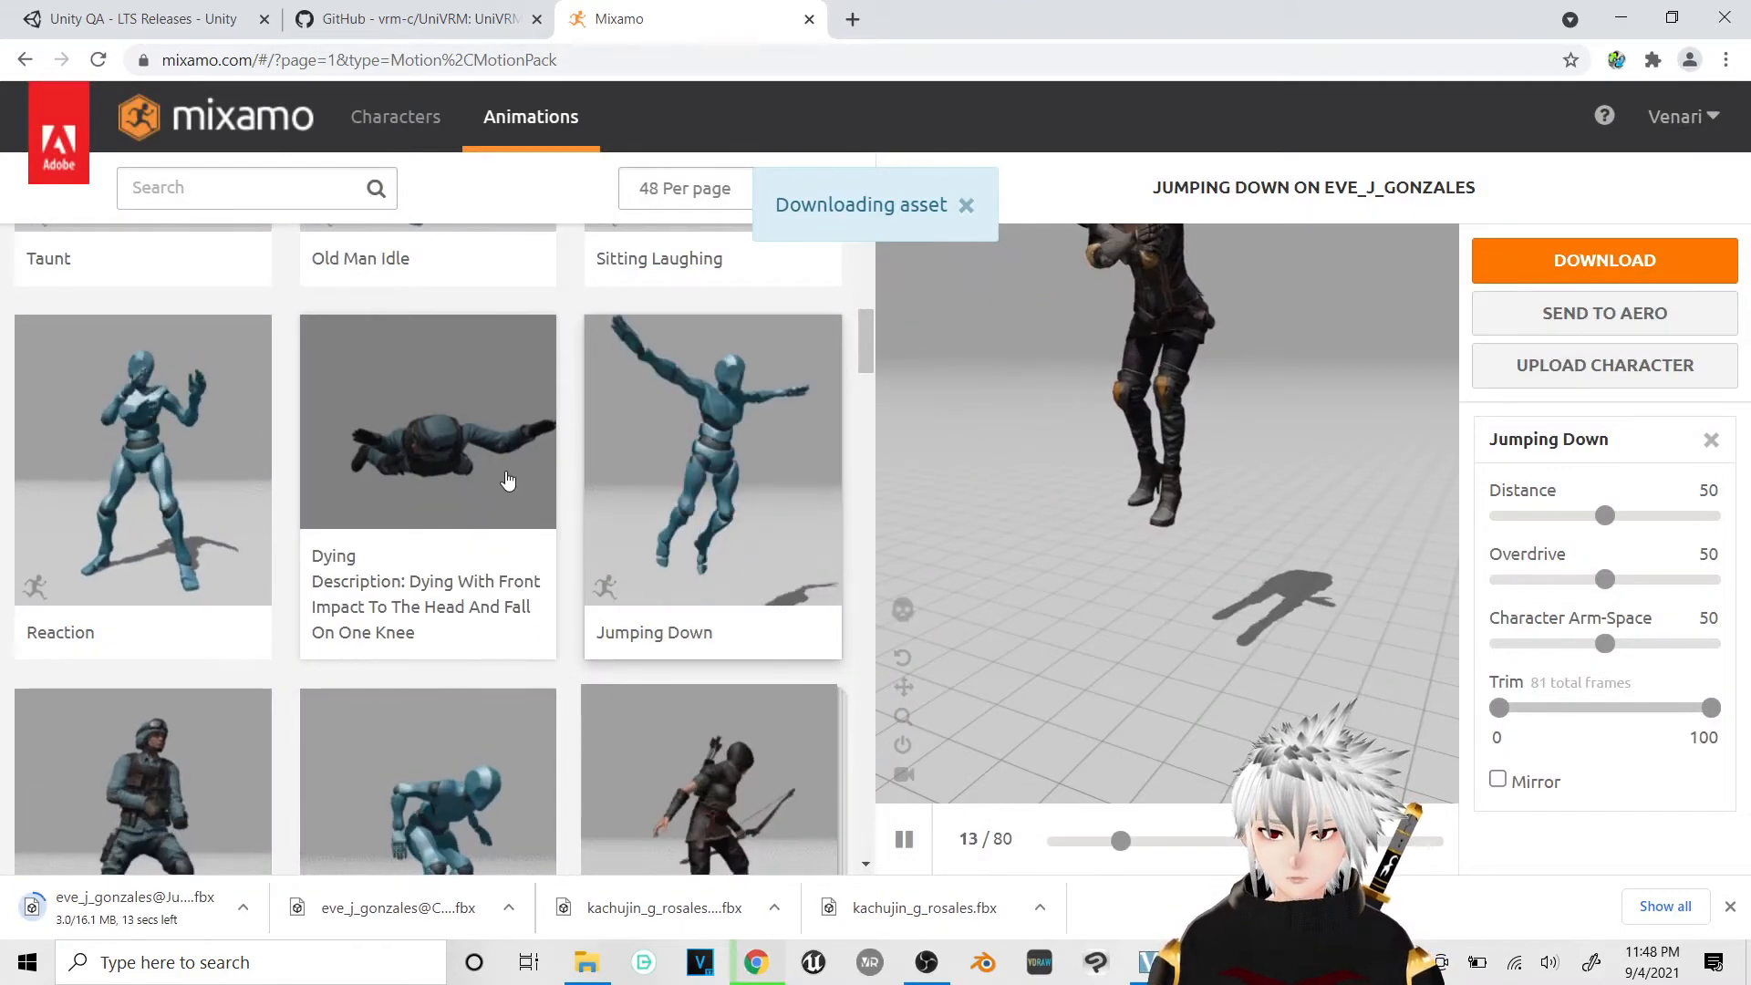
Step: View the Unity 2019.4 LTS releases page and the UniVRM GitHub page
left_click(155, 19)
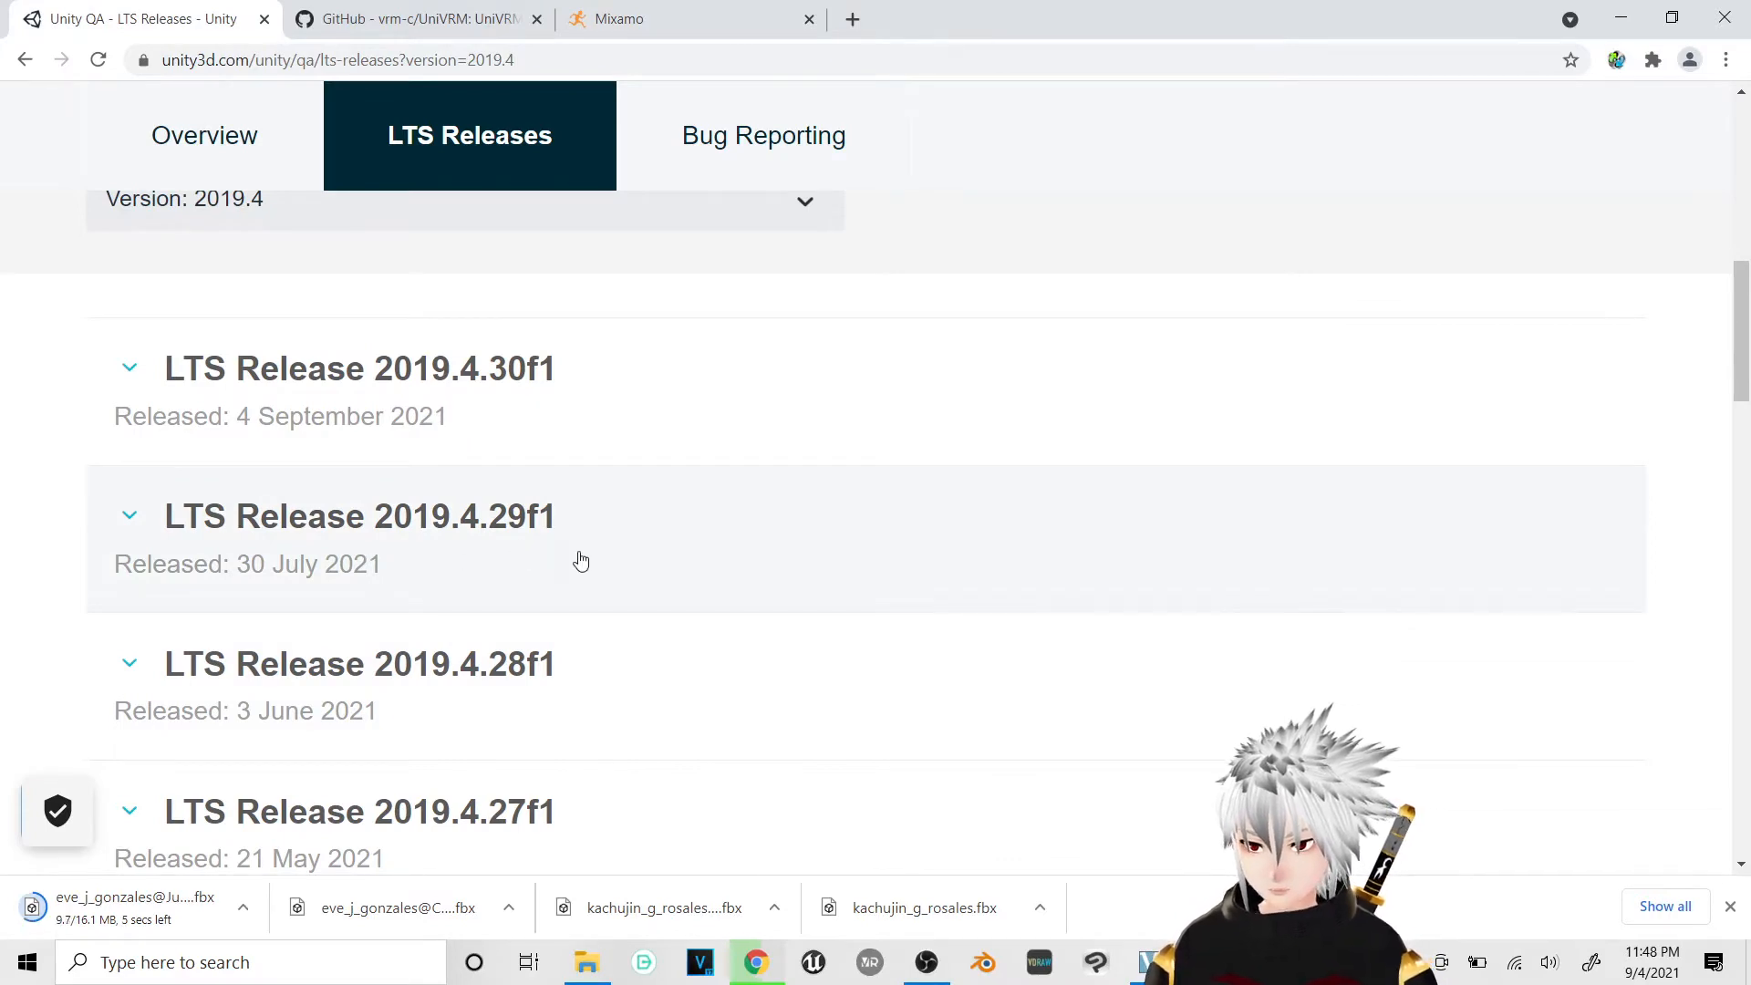
left_click(412, 9)
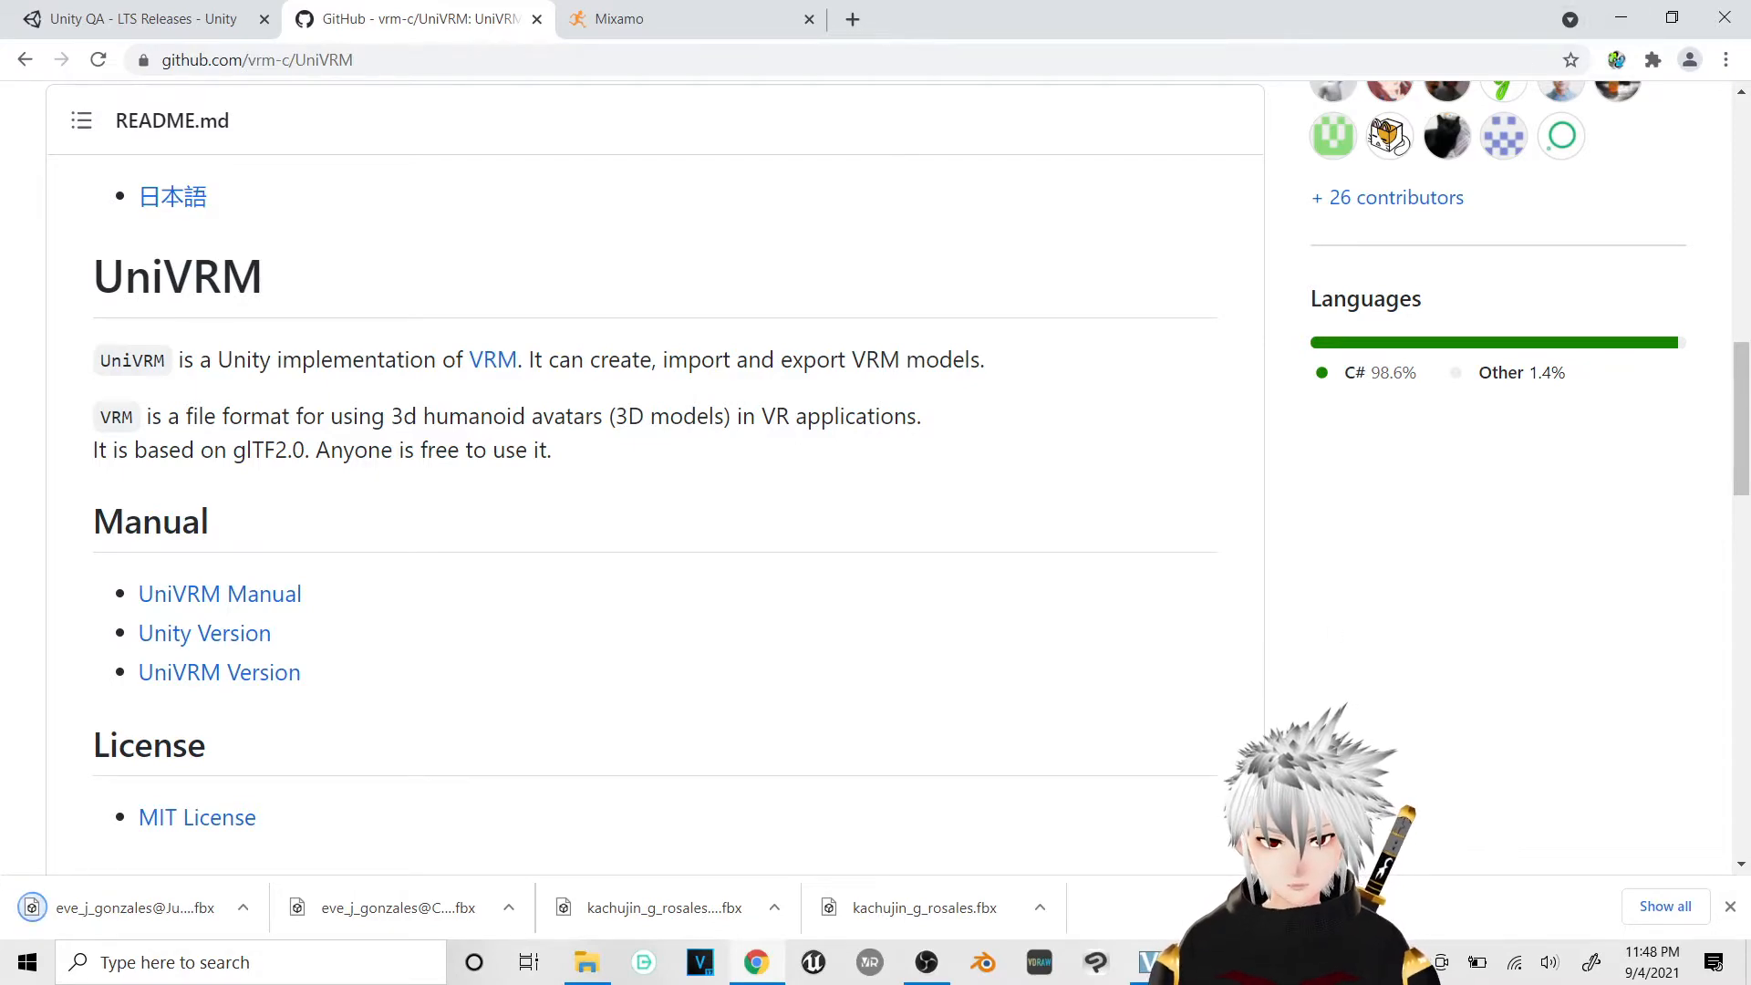
Step: Switch to the Unity project and create a folder named "Mixamo 2" in Assets
left_click(1208, 962)
left_click(325, 643)
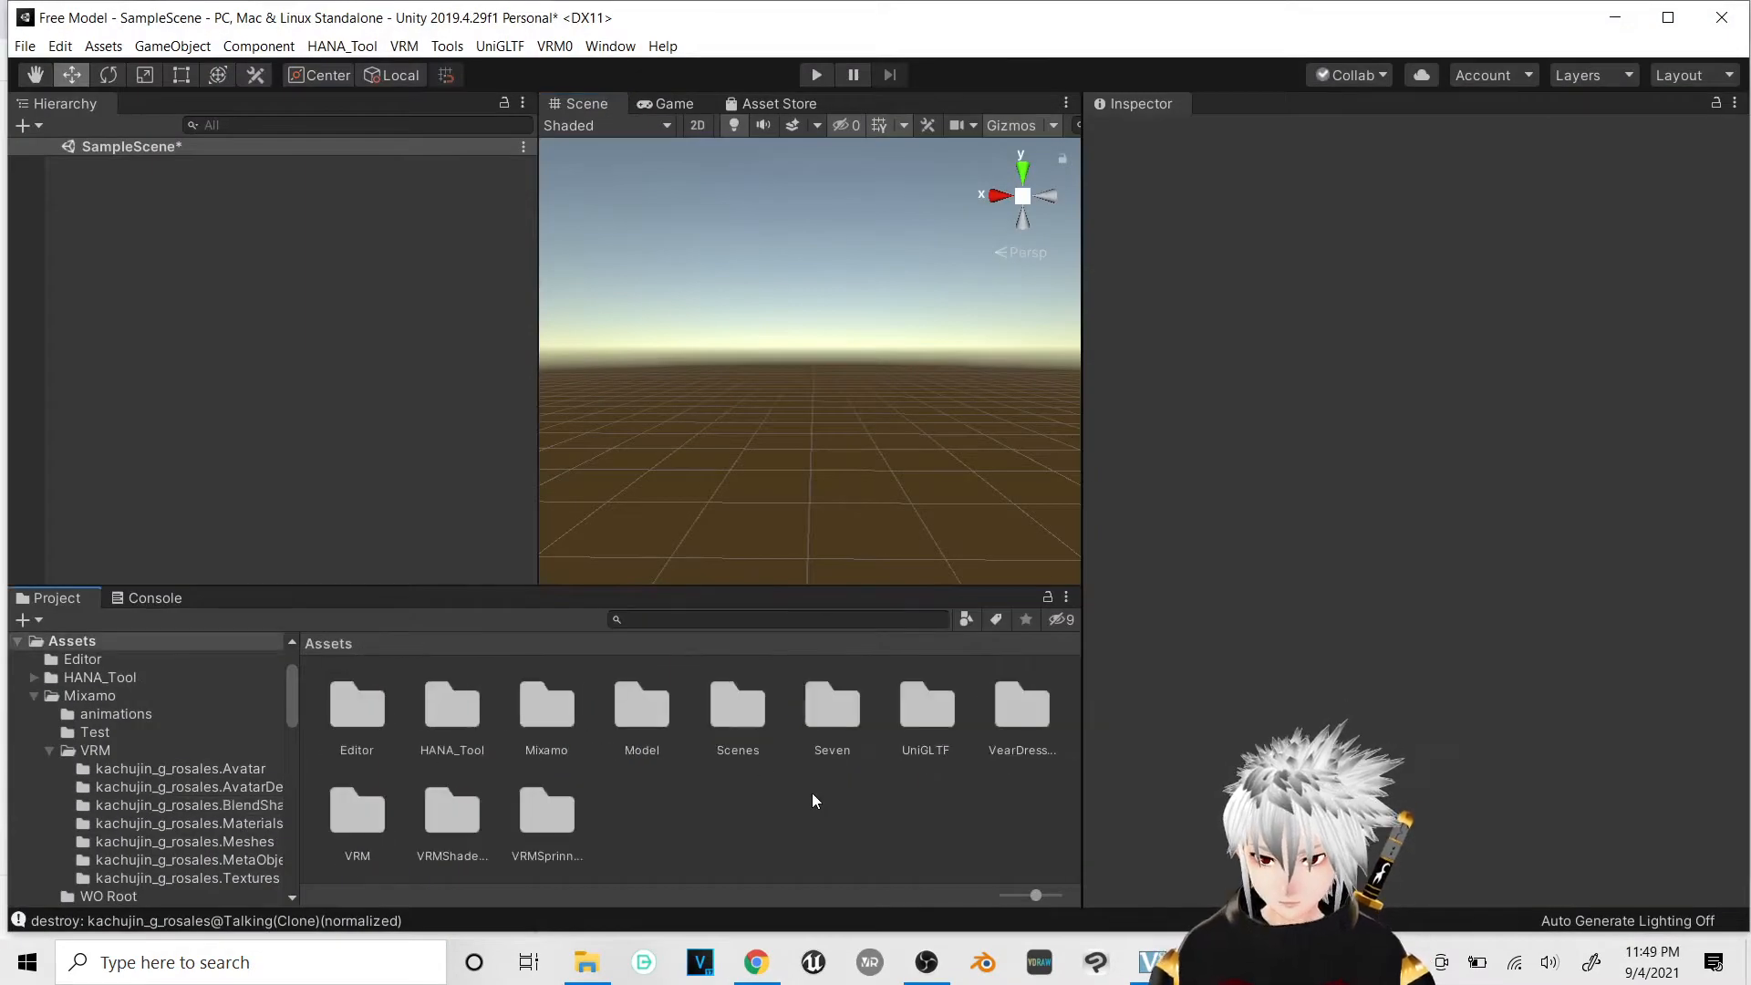
right_click(638, 808)
mouse_move(792, 258)
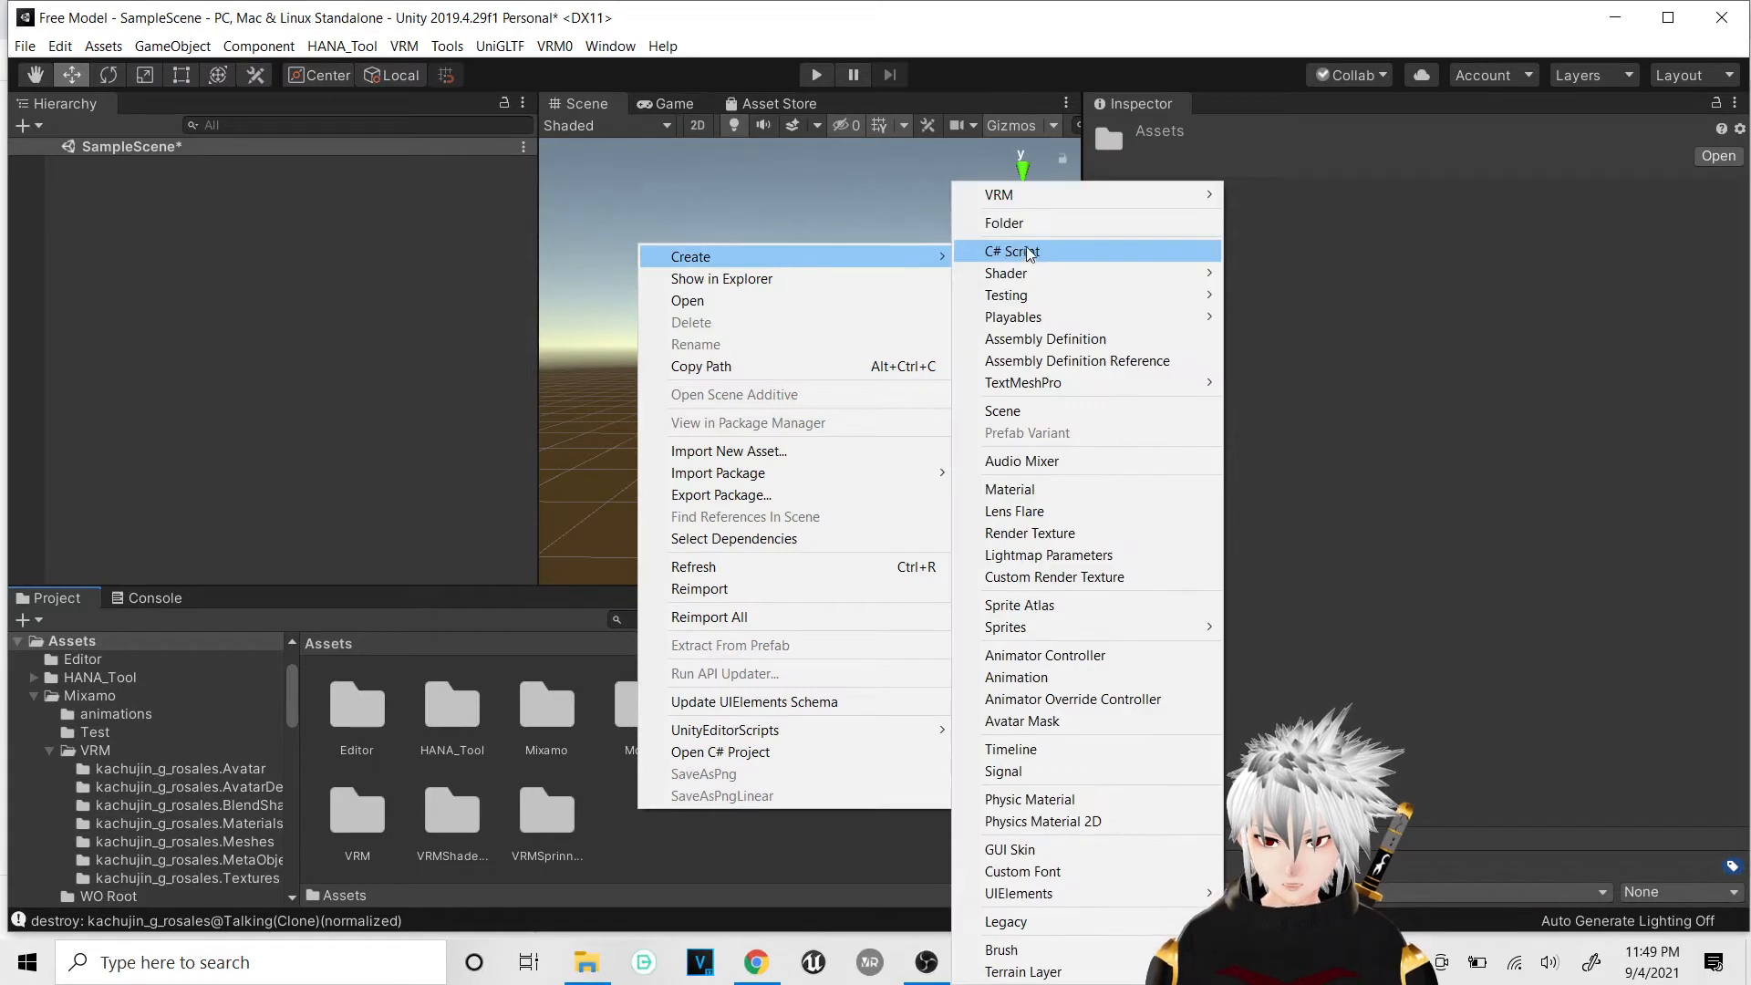
left_click(1035, 228)
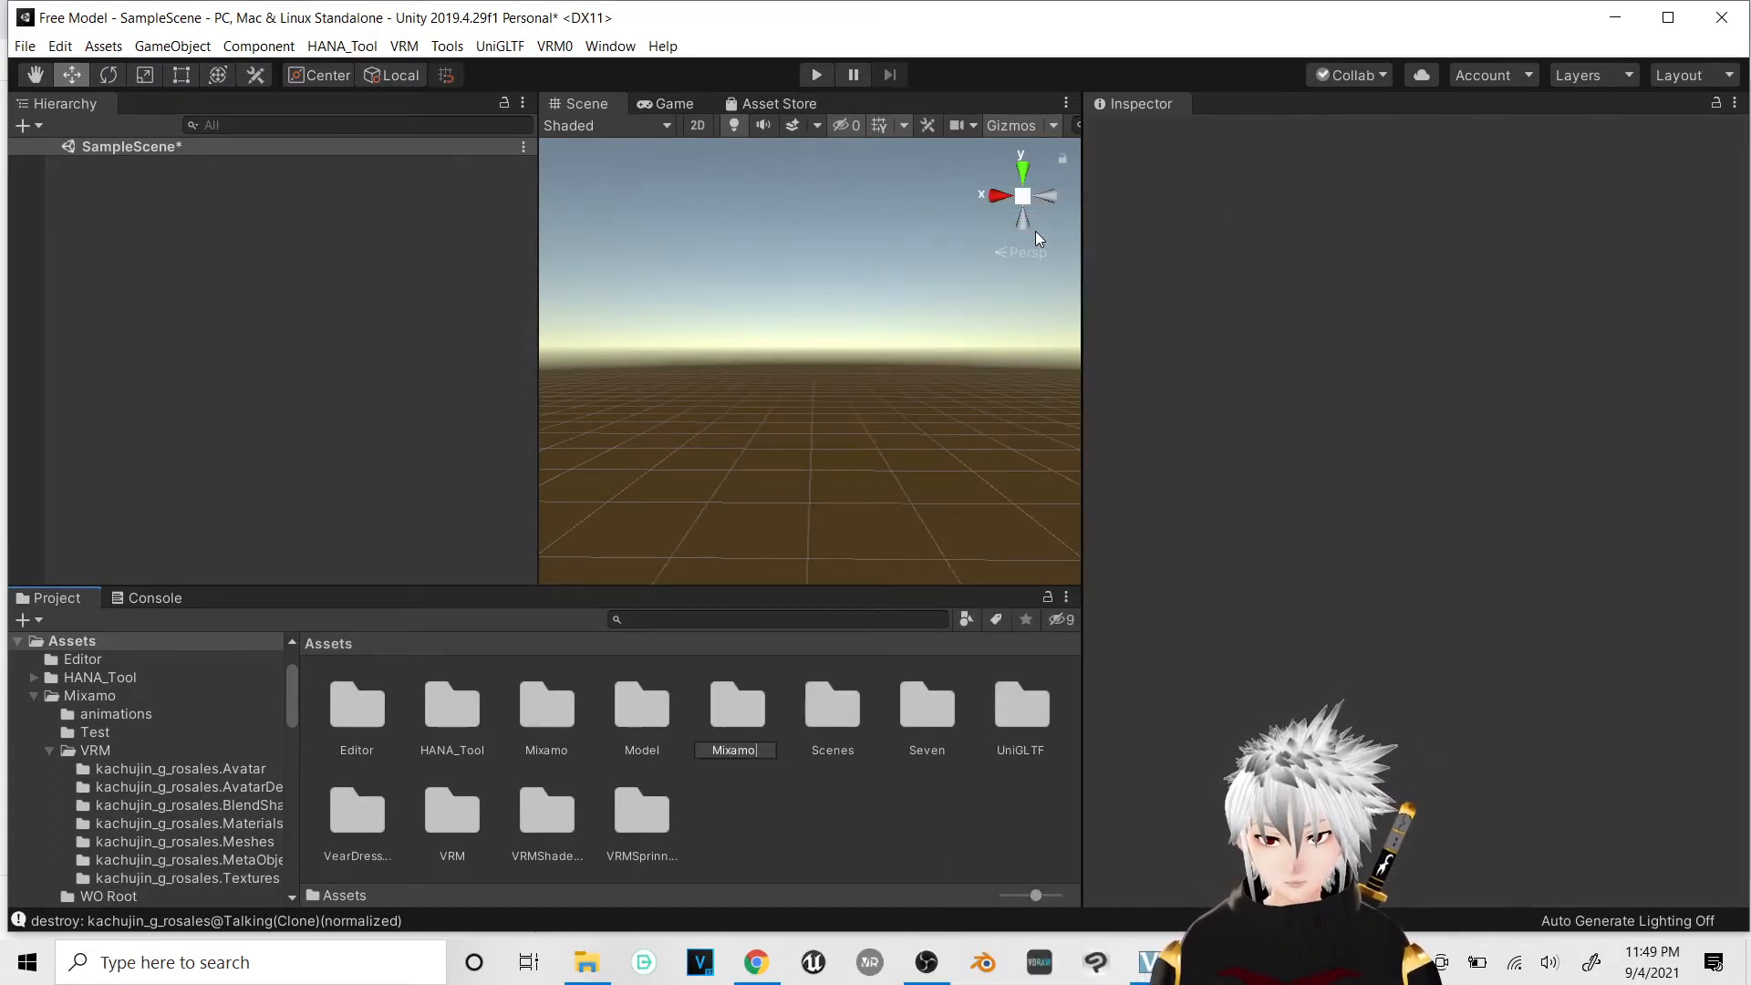
type("Mixamo 2")
key("Return")
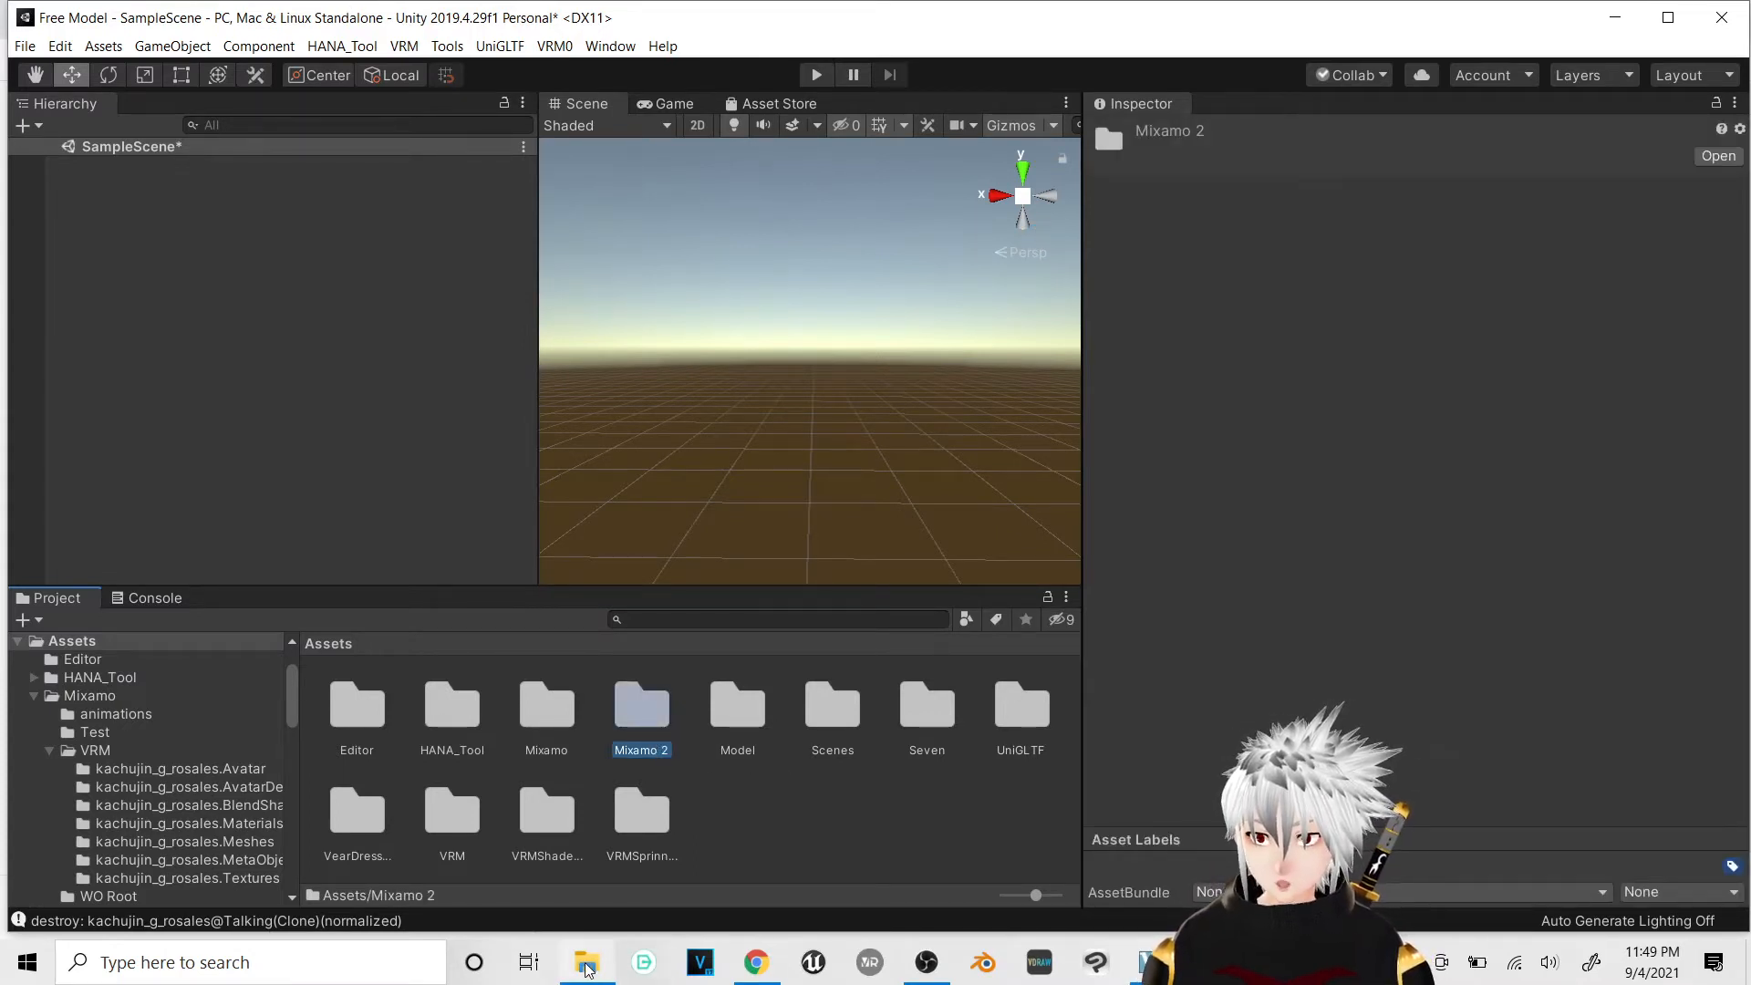
Step: Switch to File Explorer and try to bring UniVRM-0.79.0_3579.unitypackage from the Newest Versions > Unity folder into the Unity project's Assets
mouse_move(587, 968)
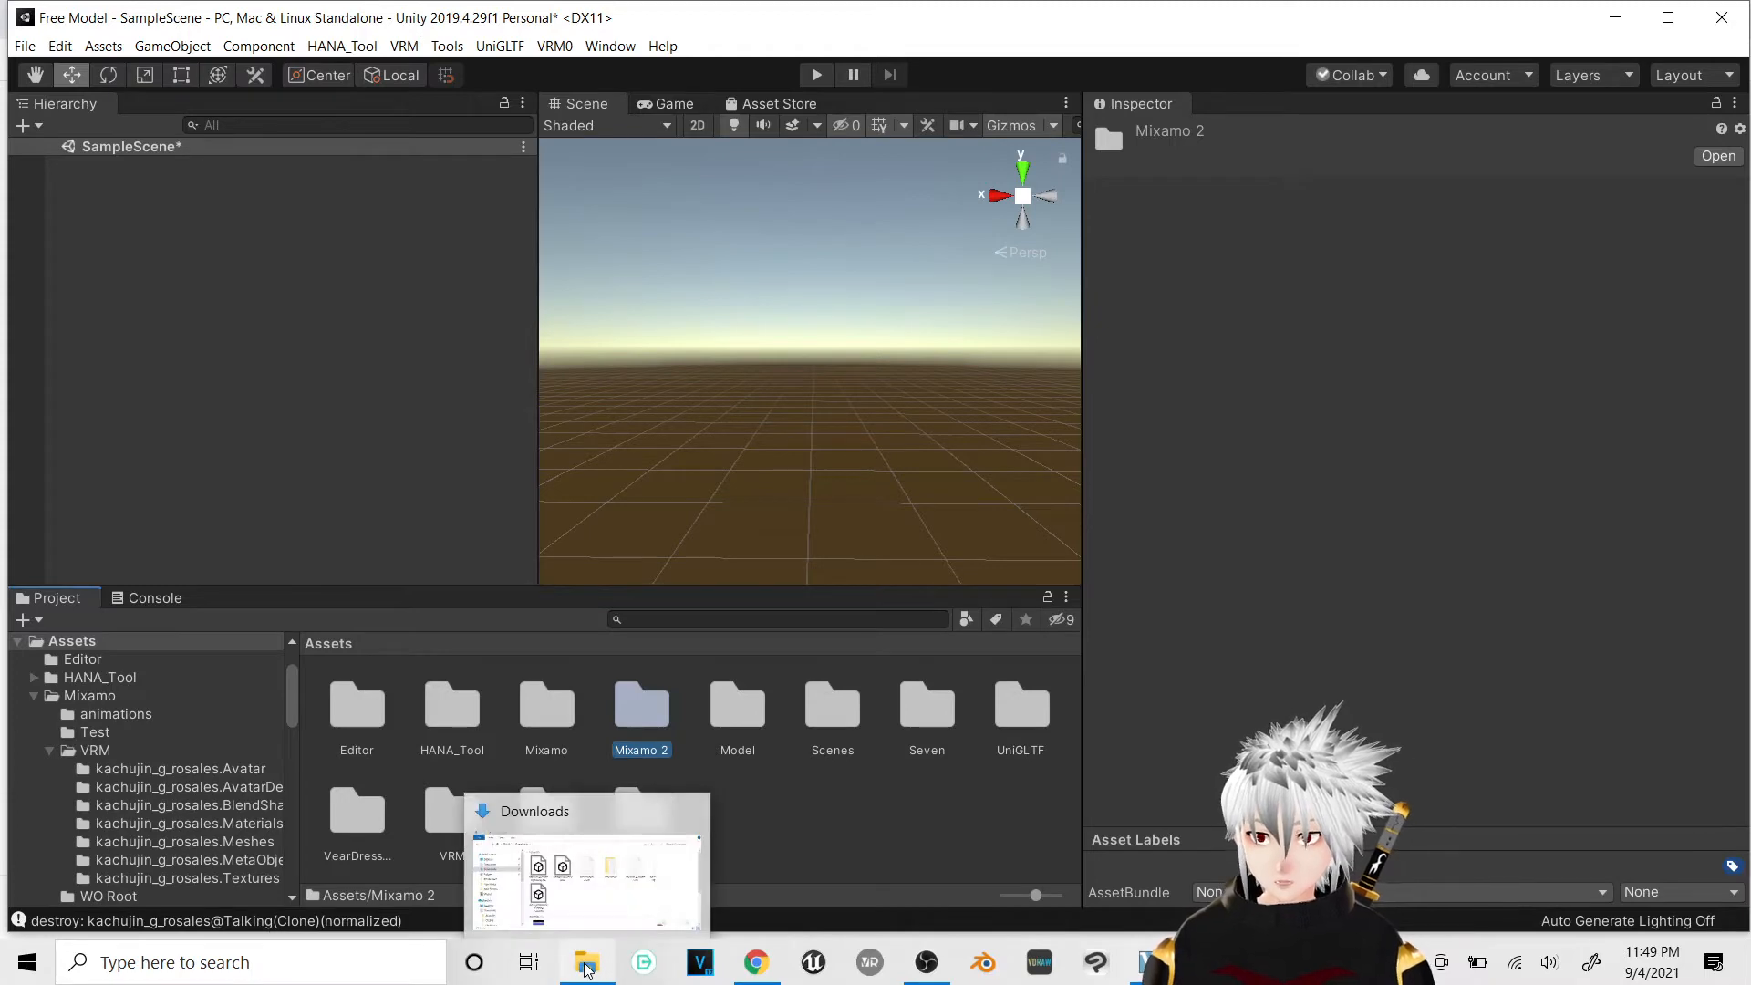
left_click(595, 874)
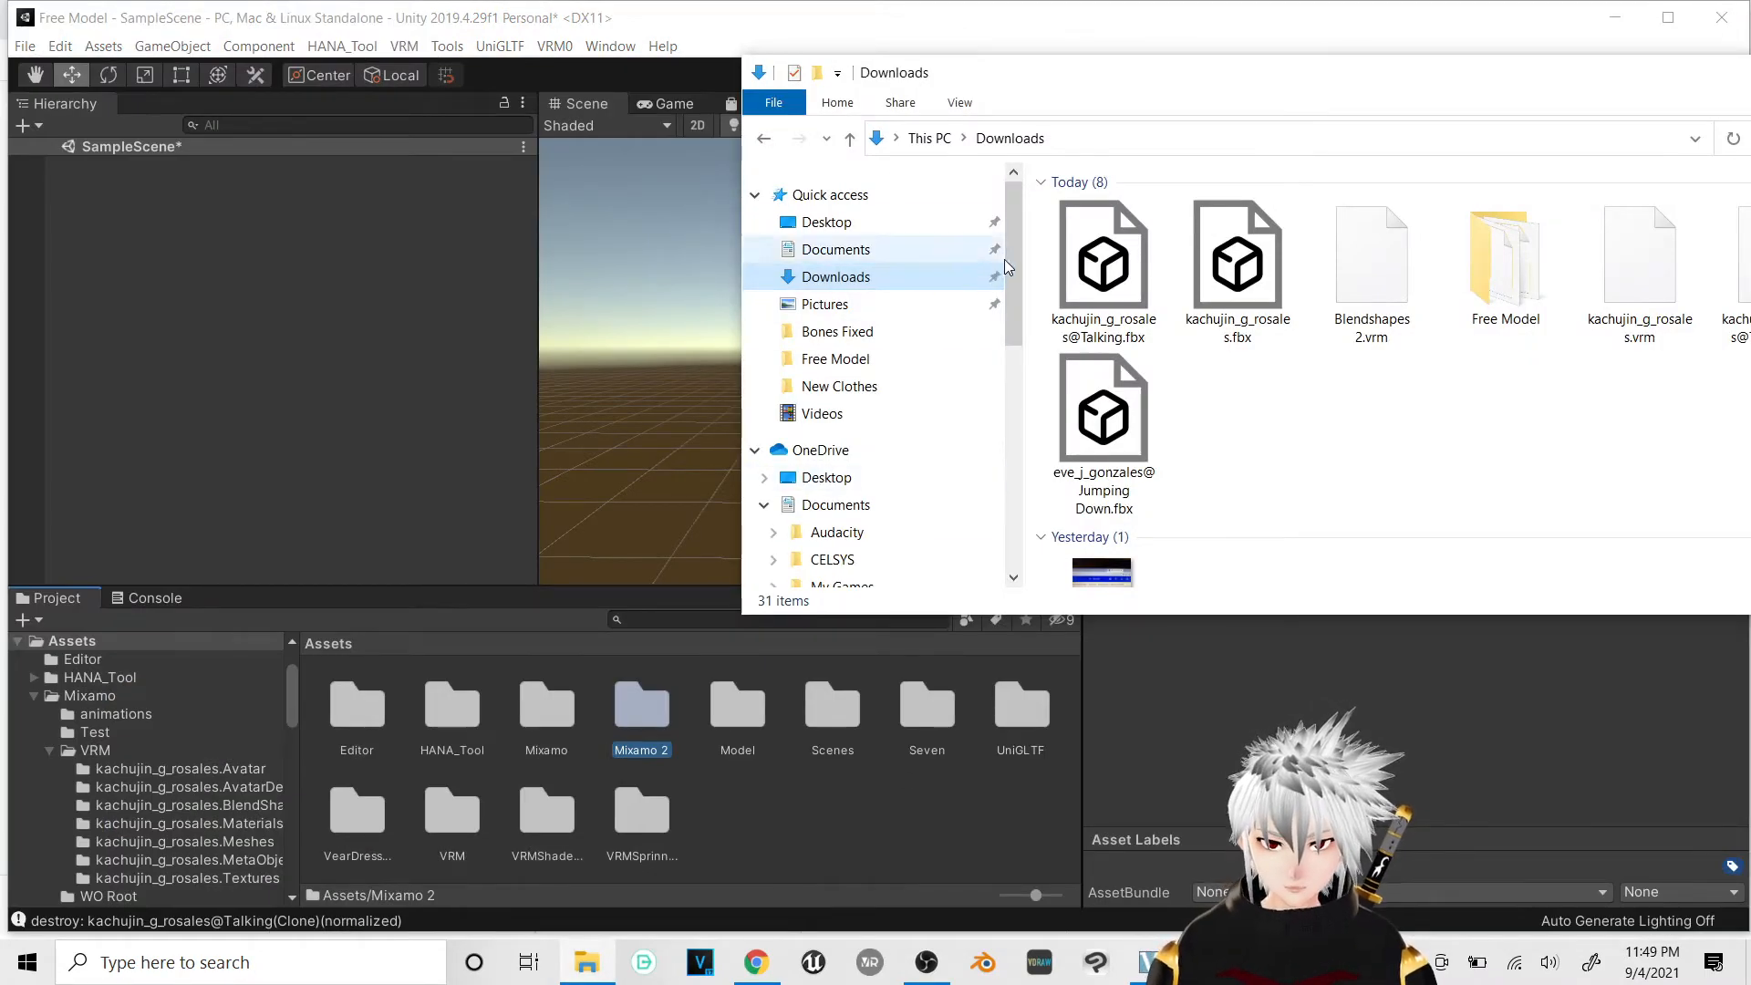
left_click_drag(1010, 259, 1026, 483)
left_click(828, 511)
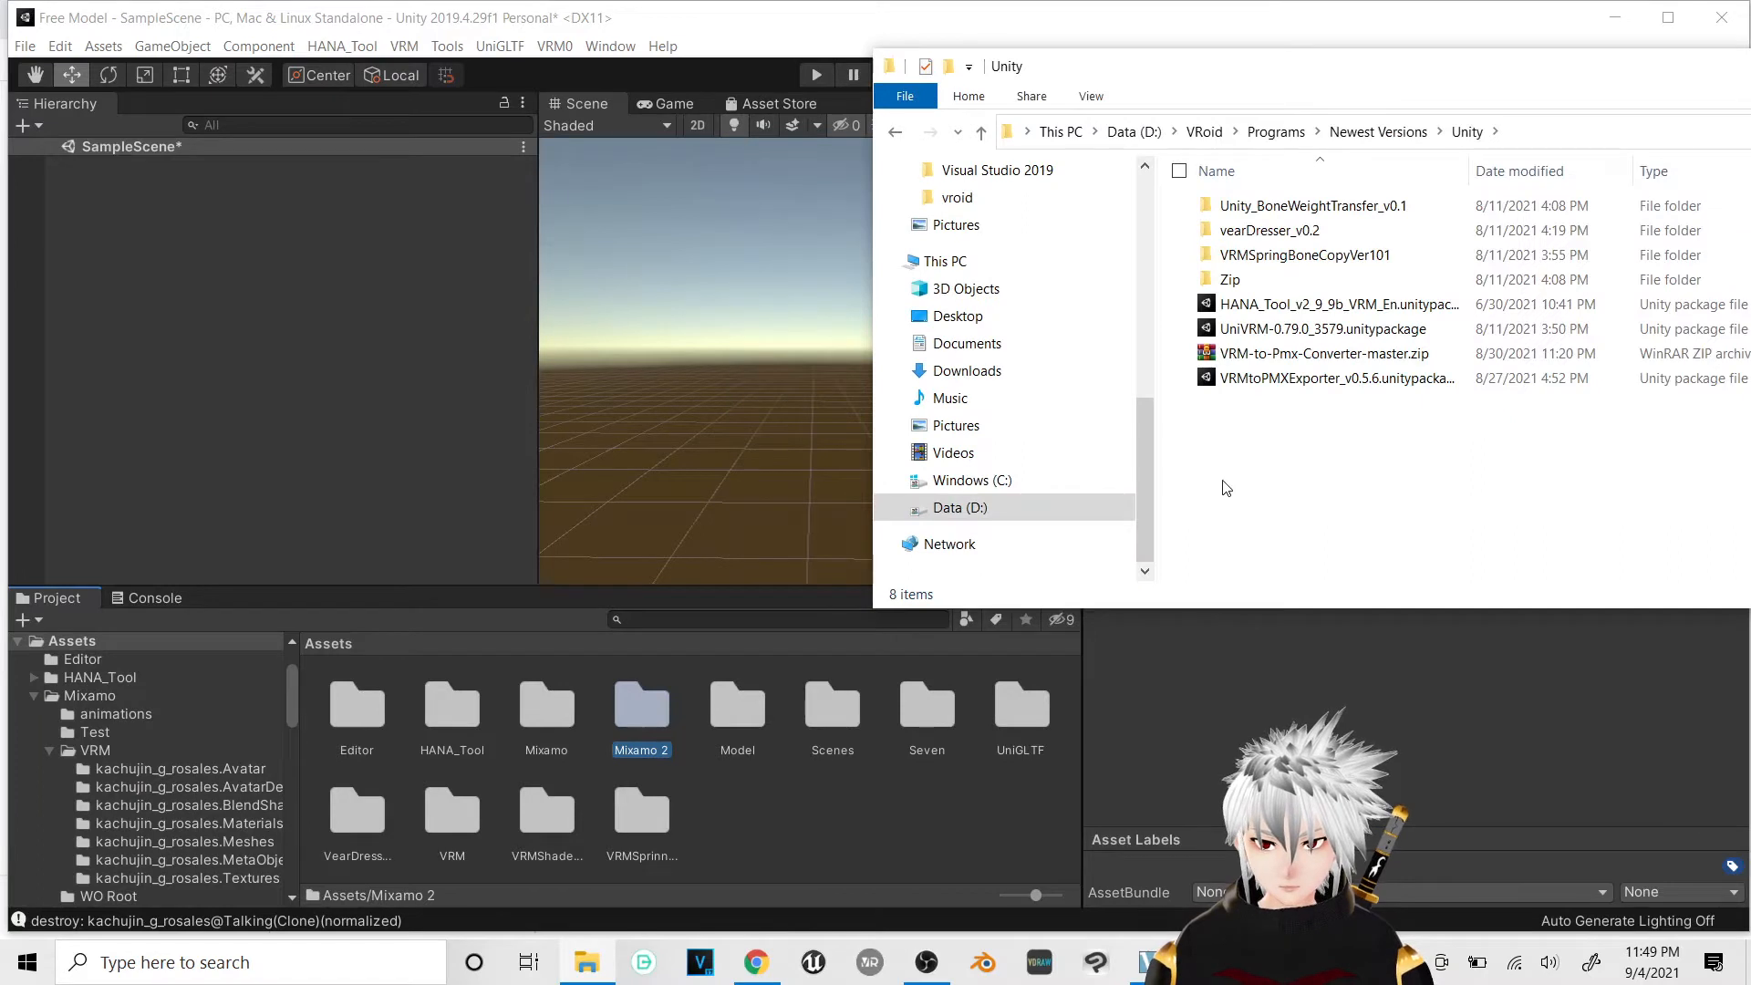
left_click(1278, 329)
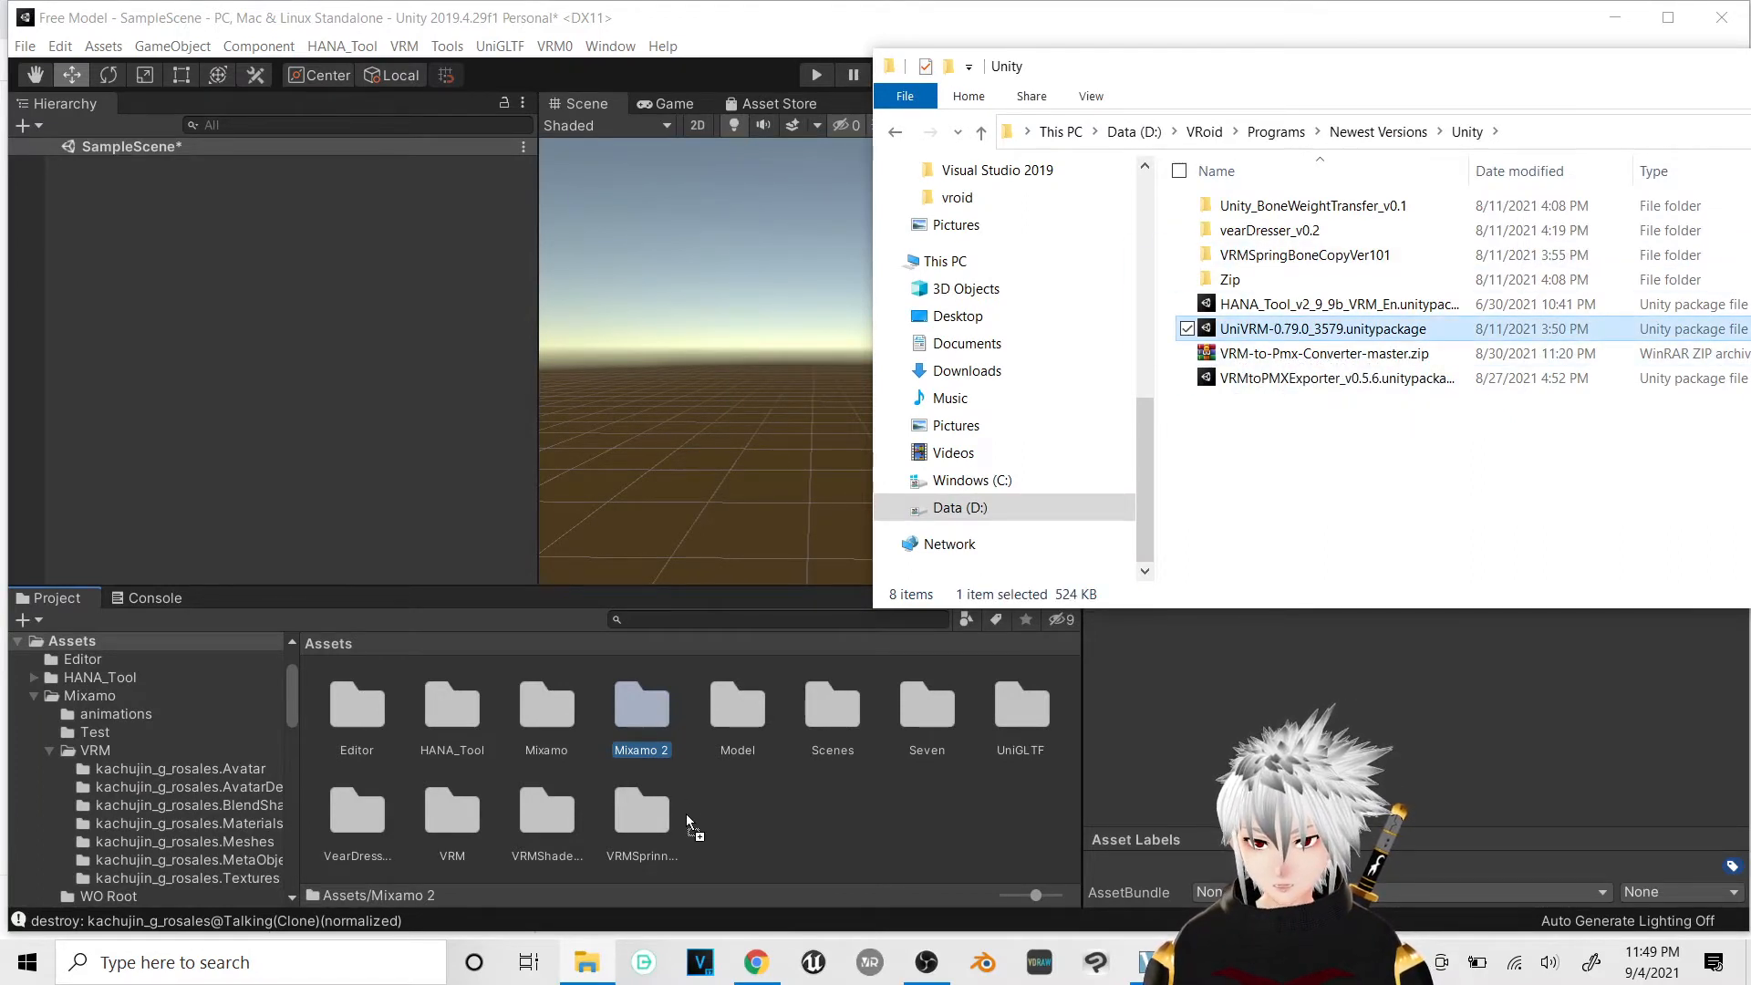
left_click_drag(705, 781, 1284, 343)
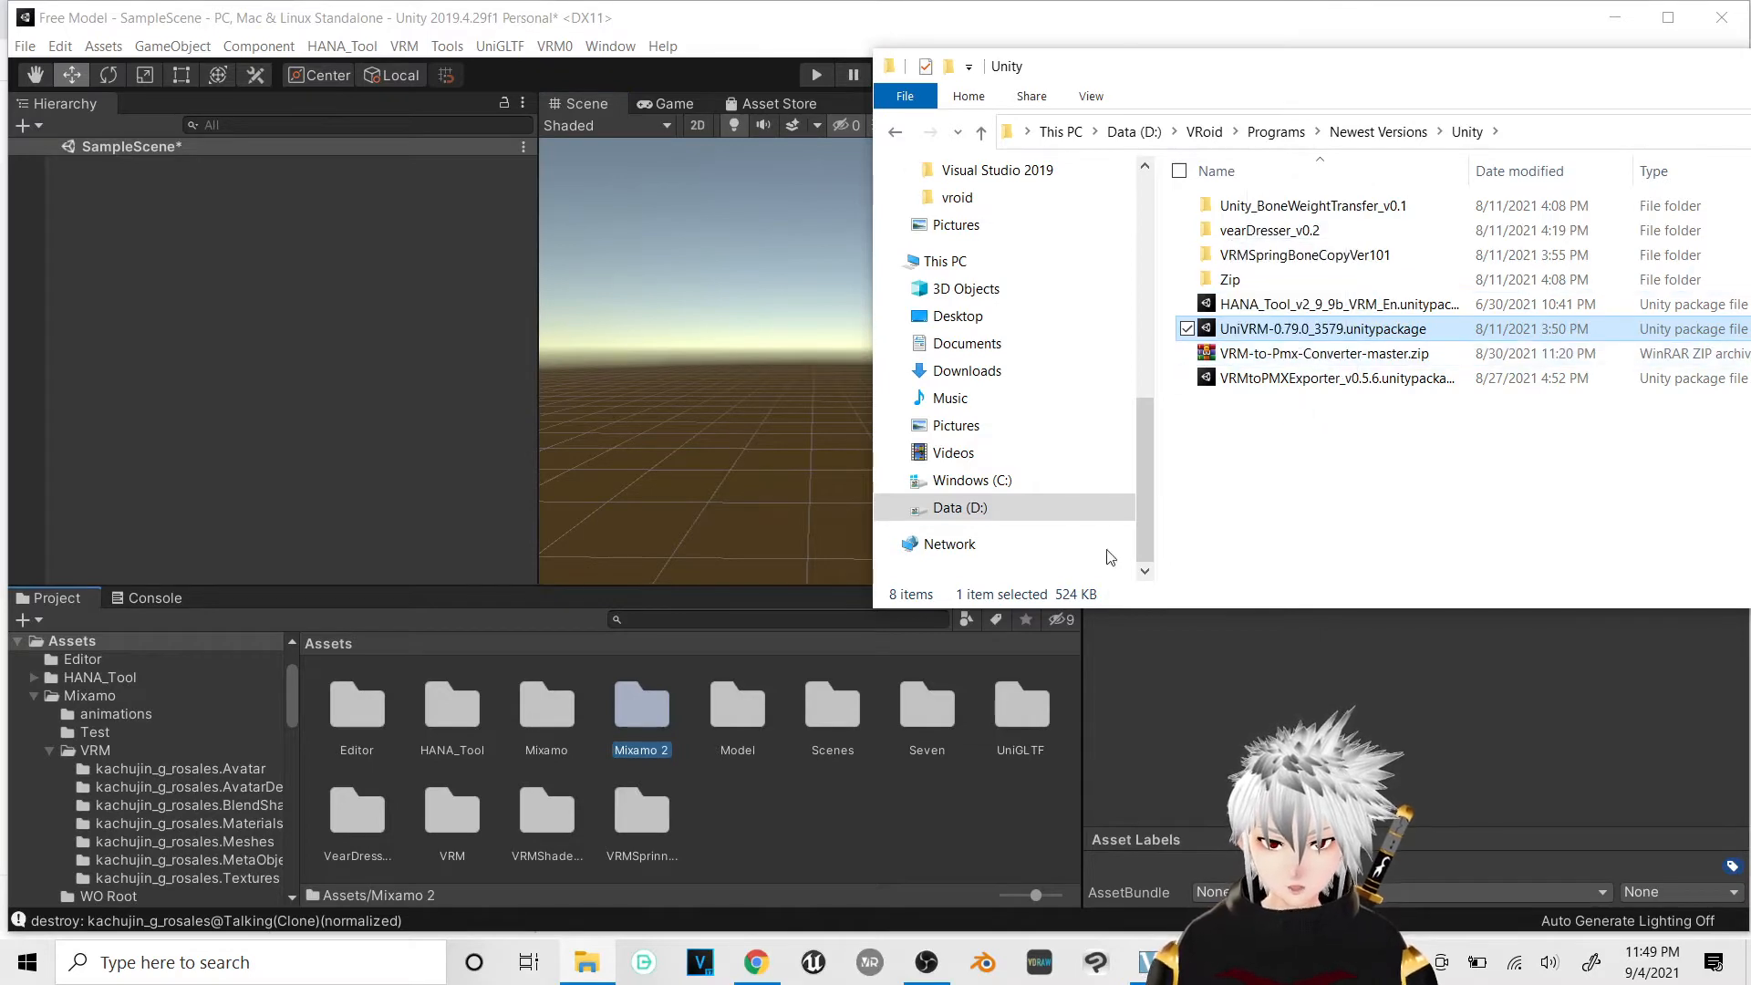
left_click_drag(1394, 66, 832, 117)
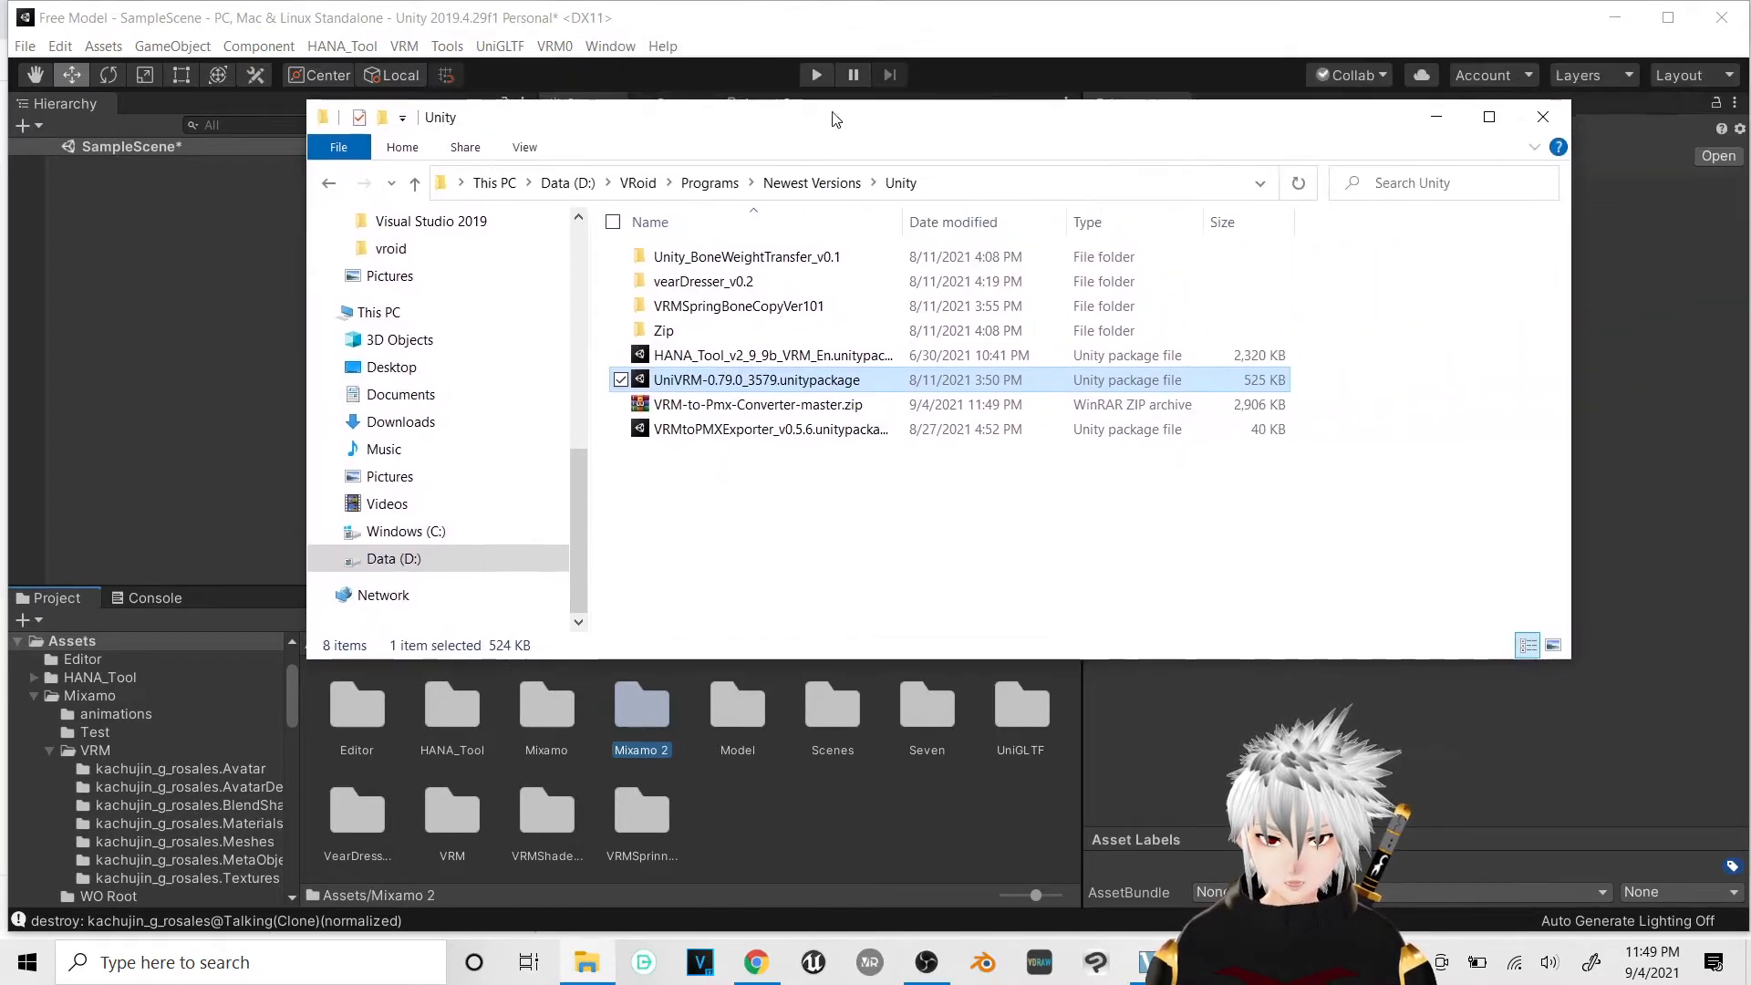
left_click(1441, 119)
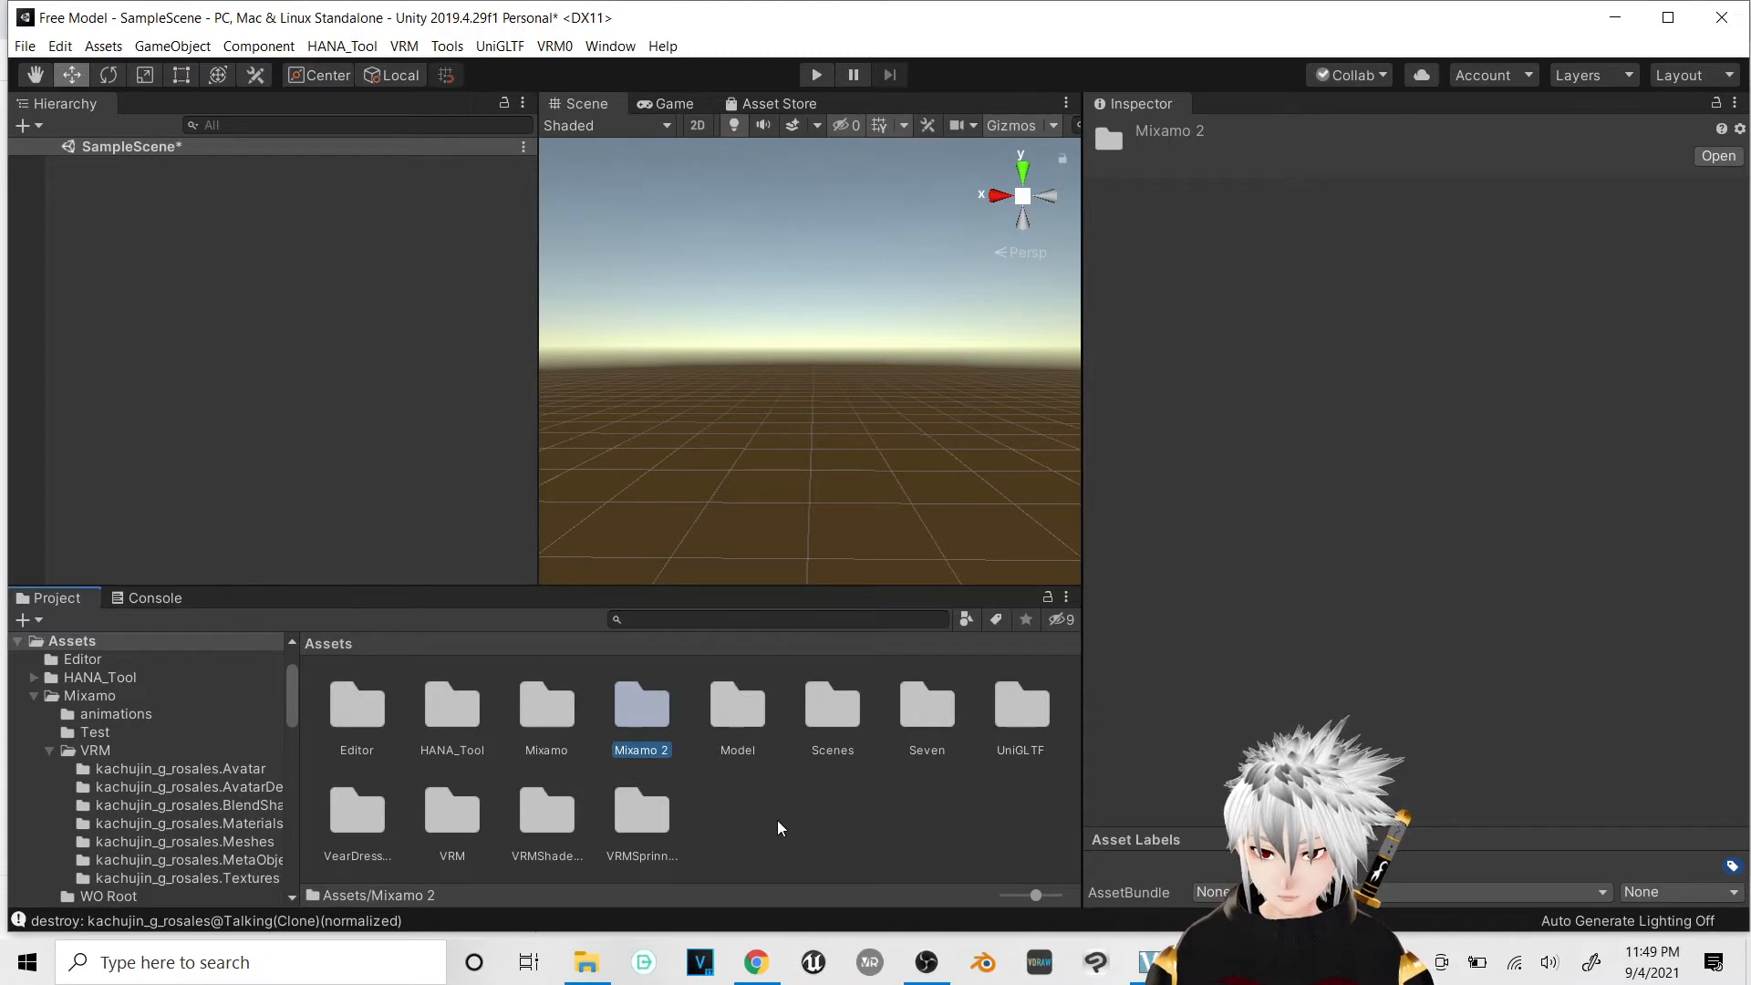
Step: Create a subfolder named "Mixamo" inside the Mixamo 2 folder
double_click(631, 724)
right_click(511, 740)
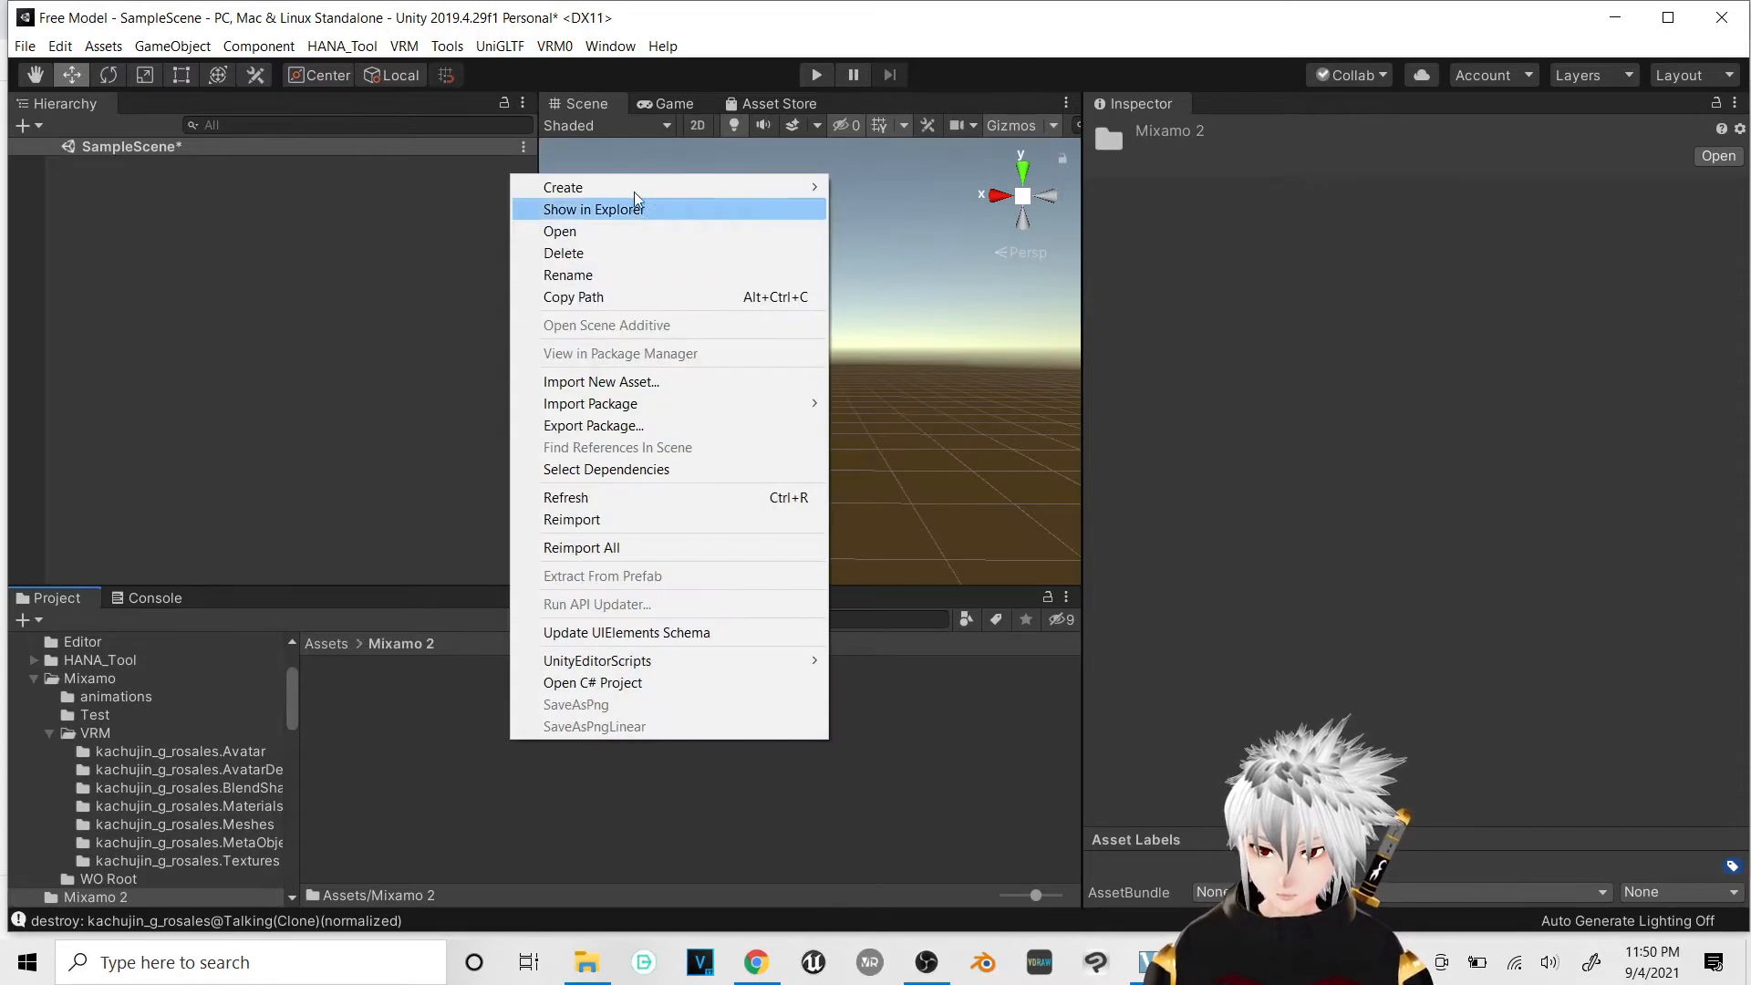
mouse_move(638, 188)
left_click(921, 215)
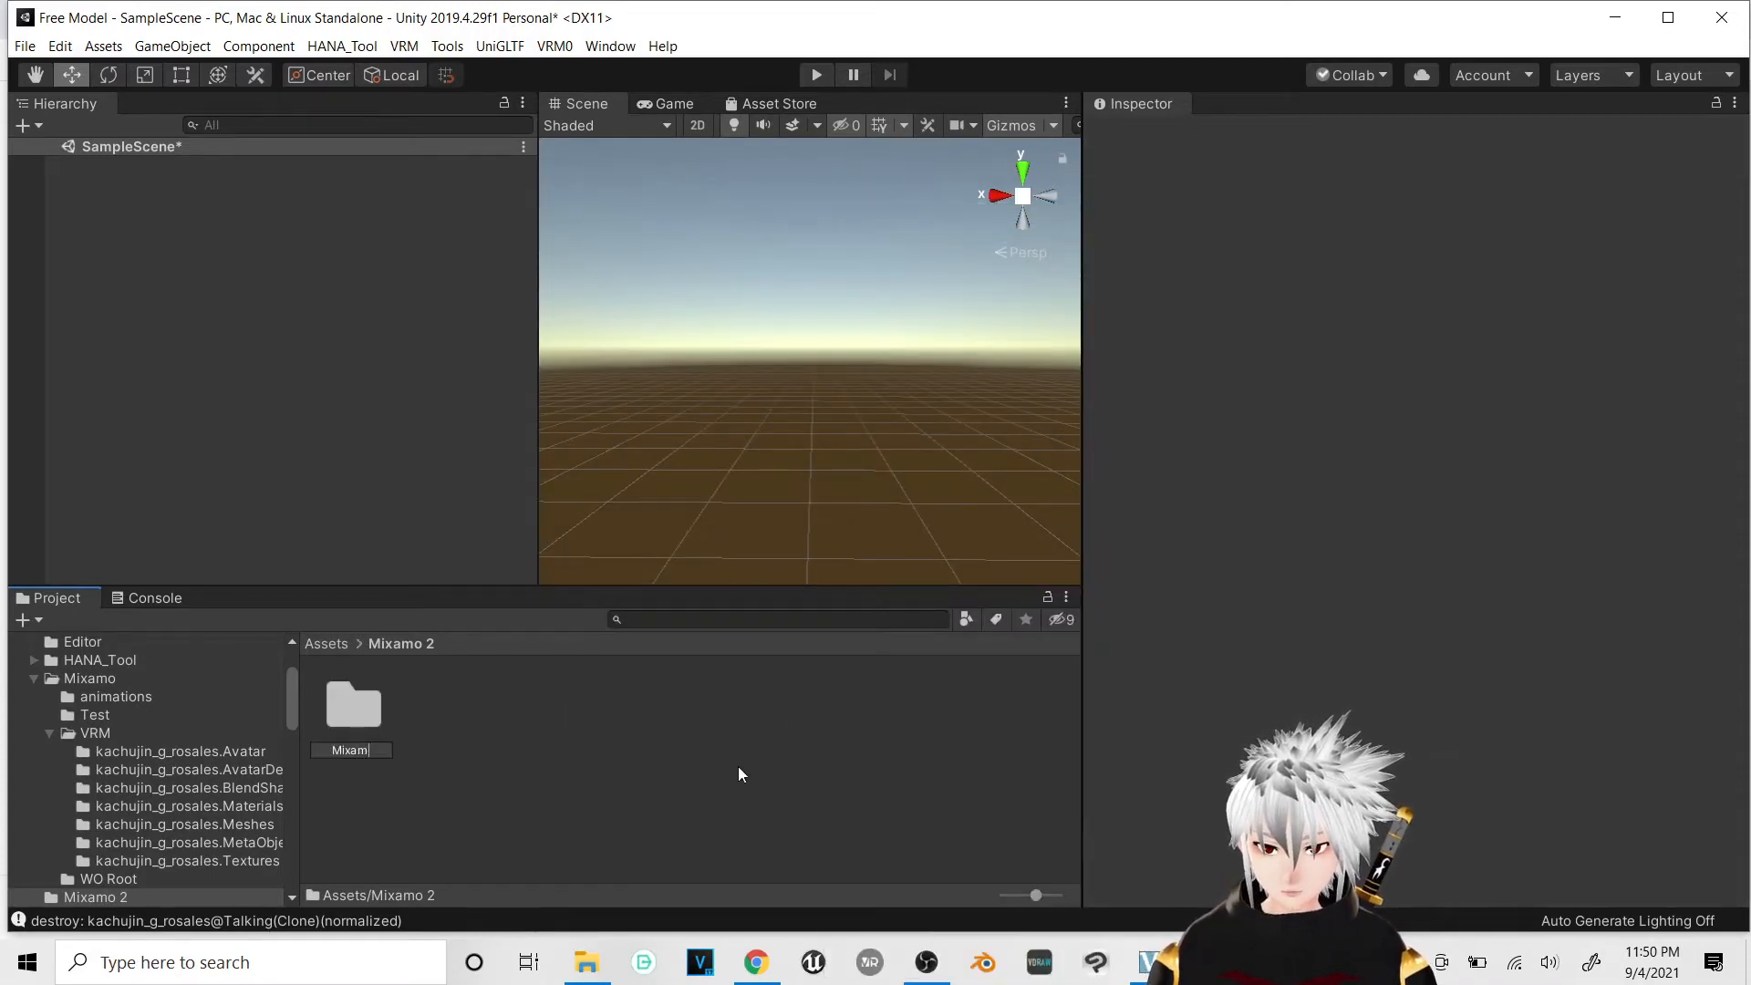
key("Return")
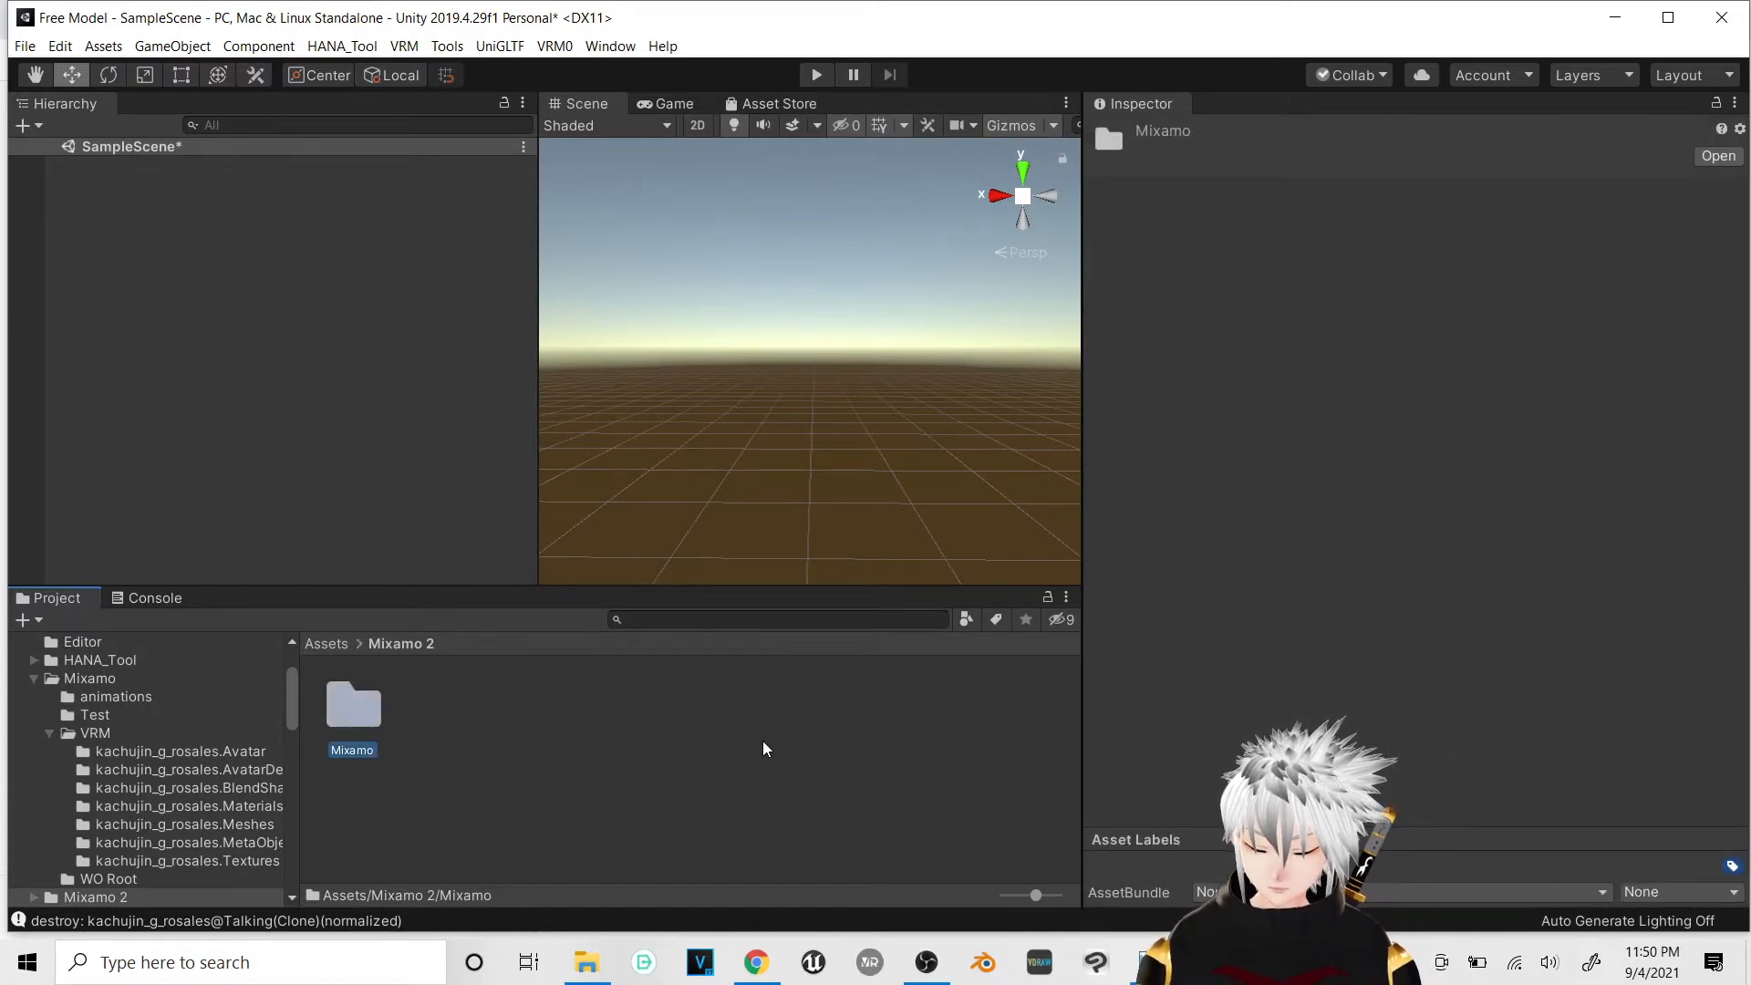
Step: Import "eve_j_gonzales@Jumping Down.fbx" from Downloads into the new Mixamo subfolder
double_click(350, 751)
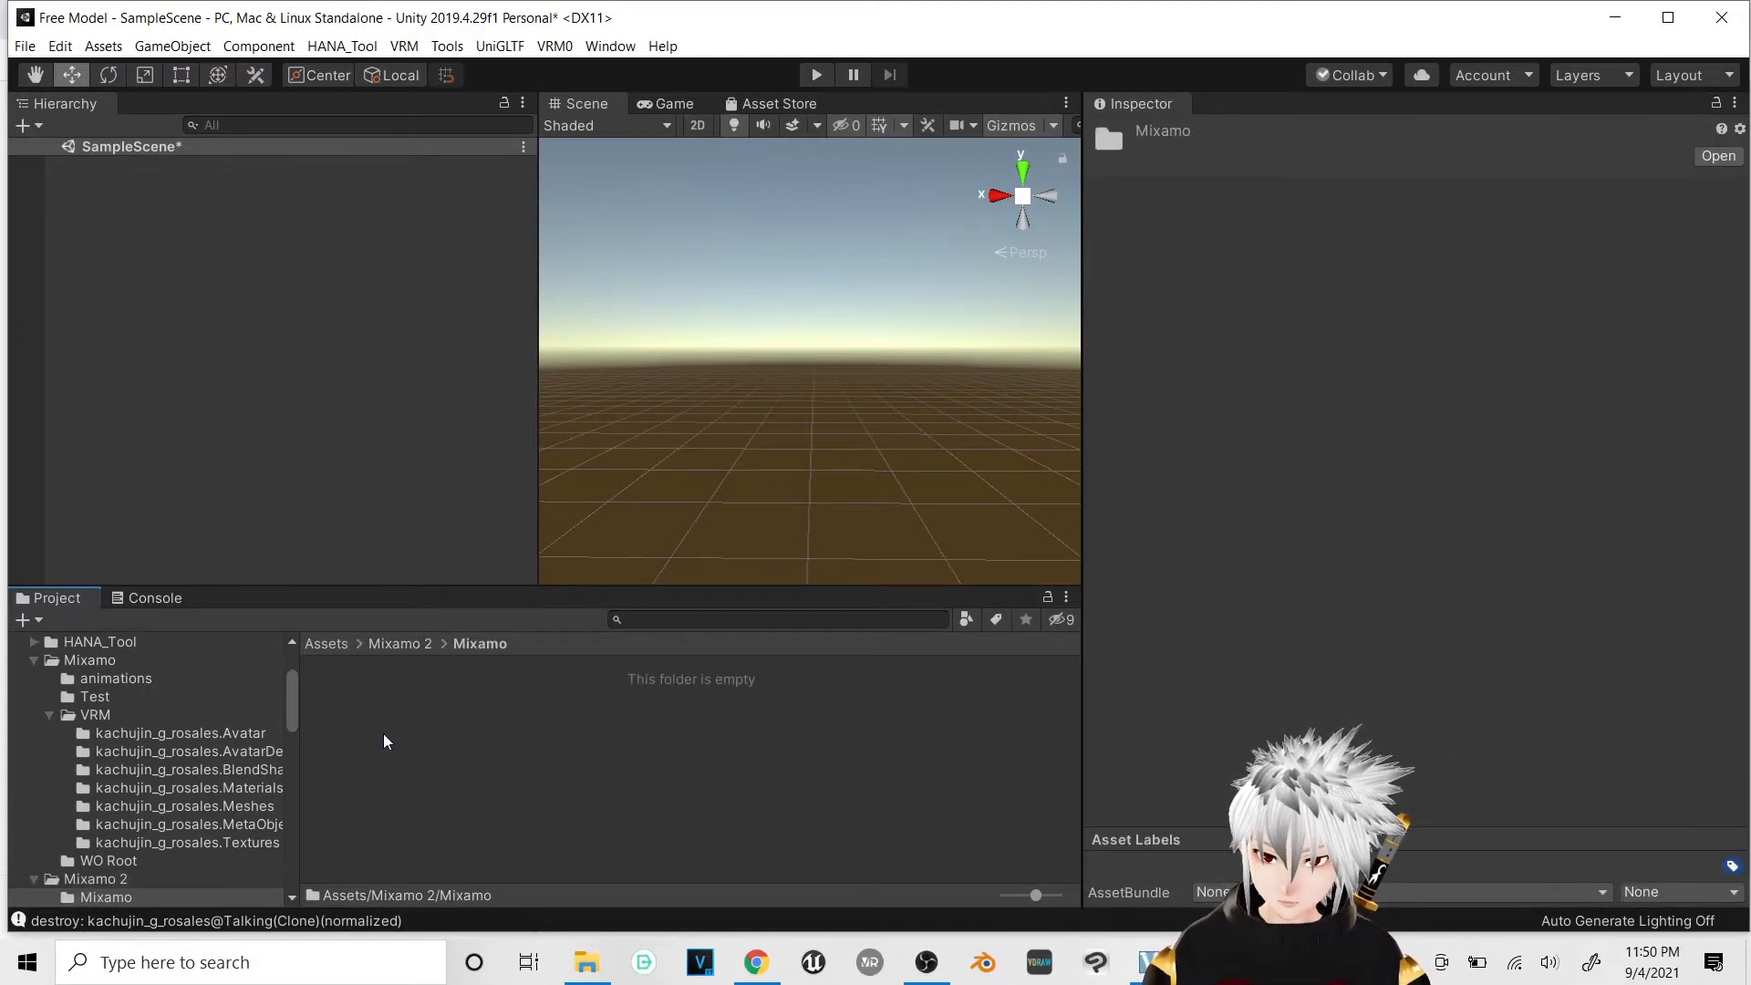
left_click(586, 964)
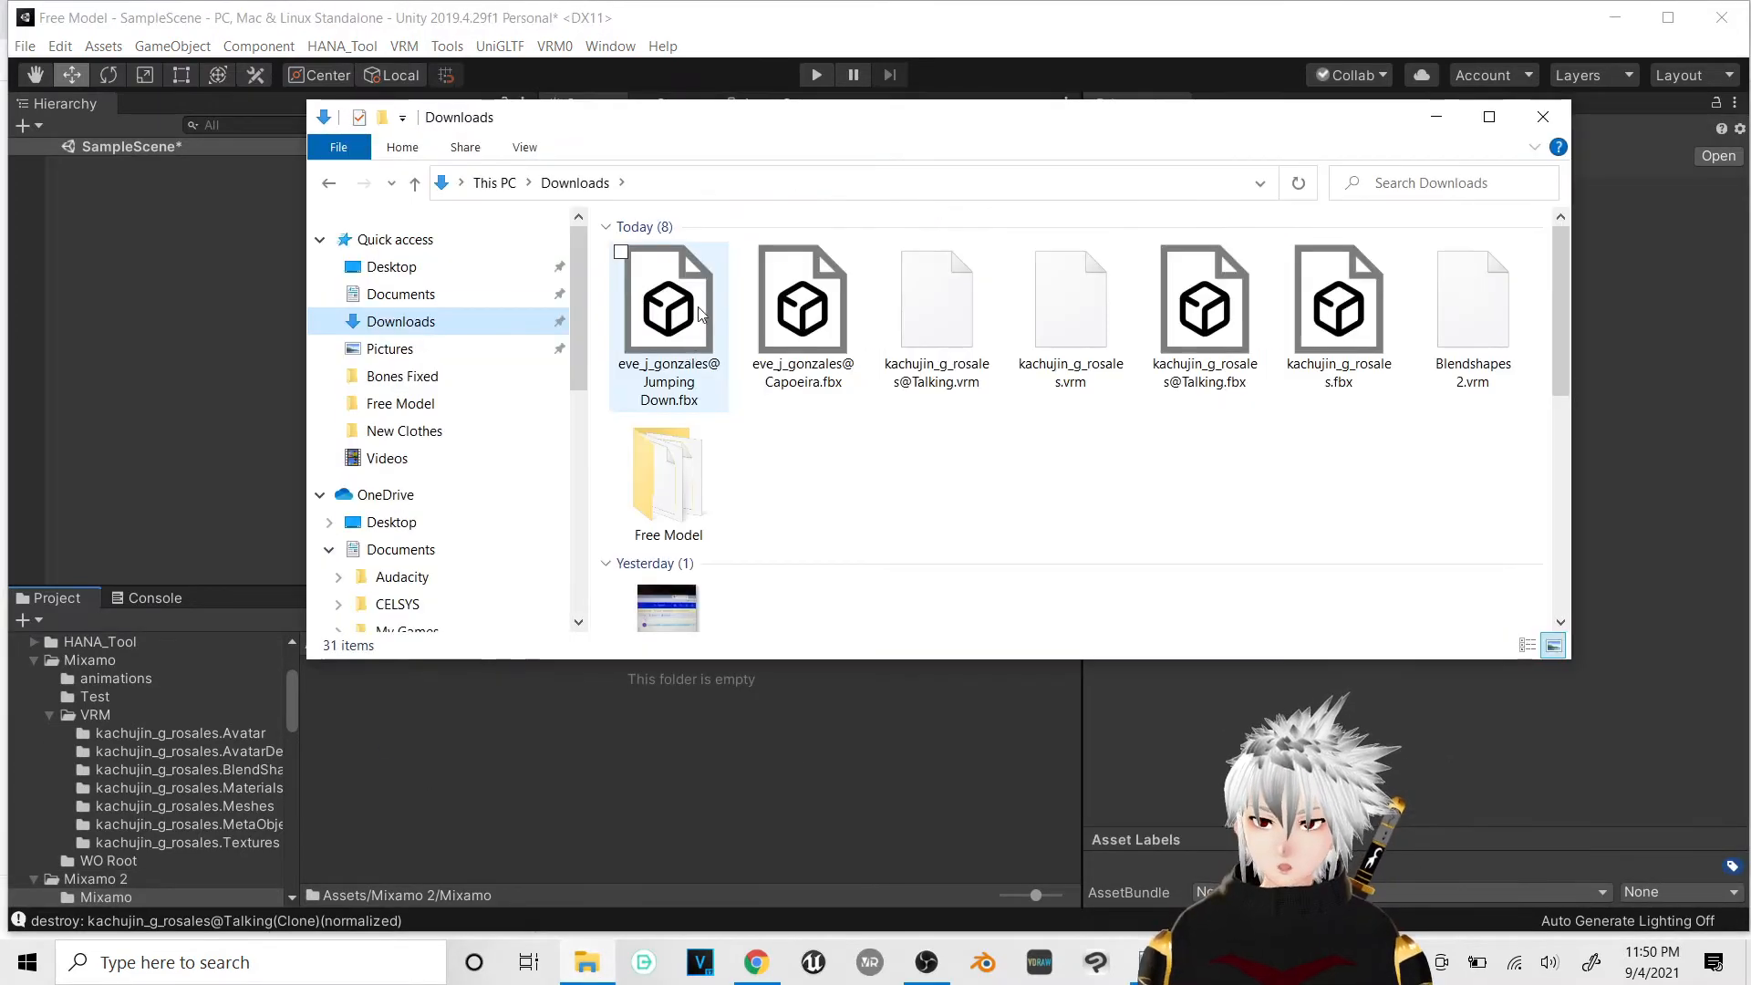
left_click_drag(830, 127, 1235, 119)
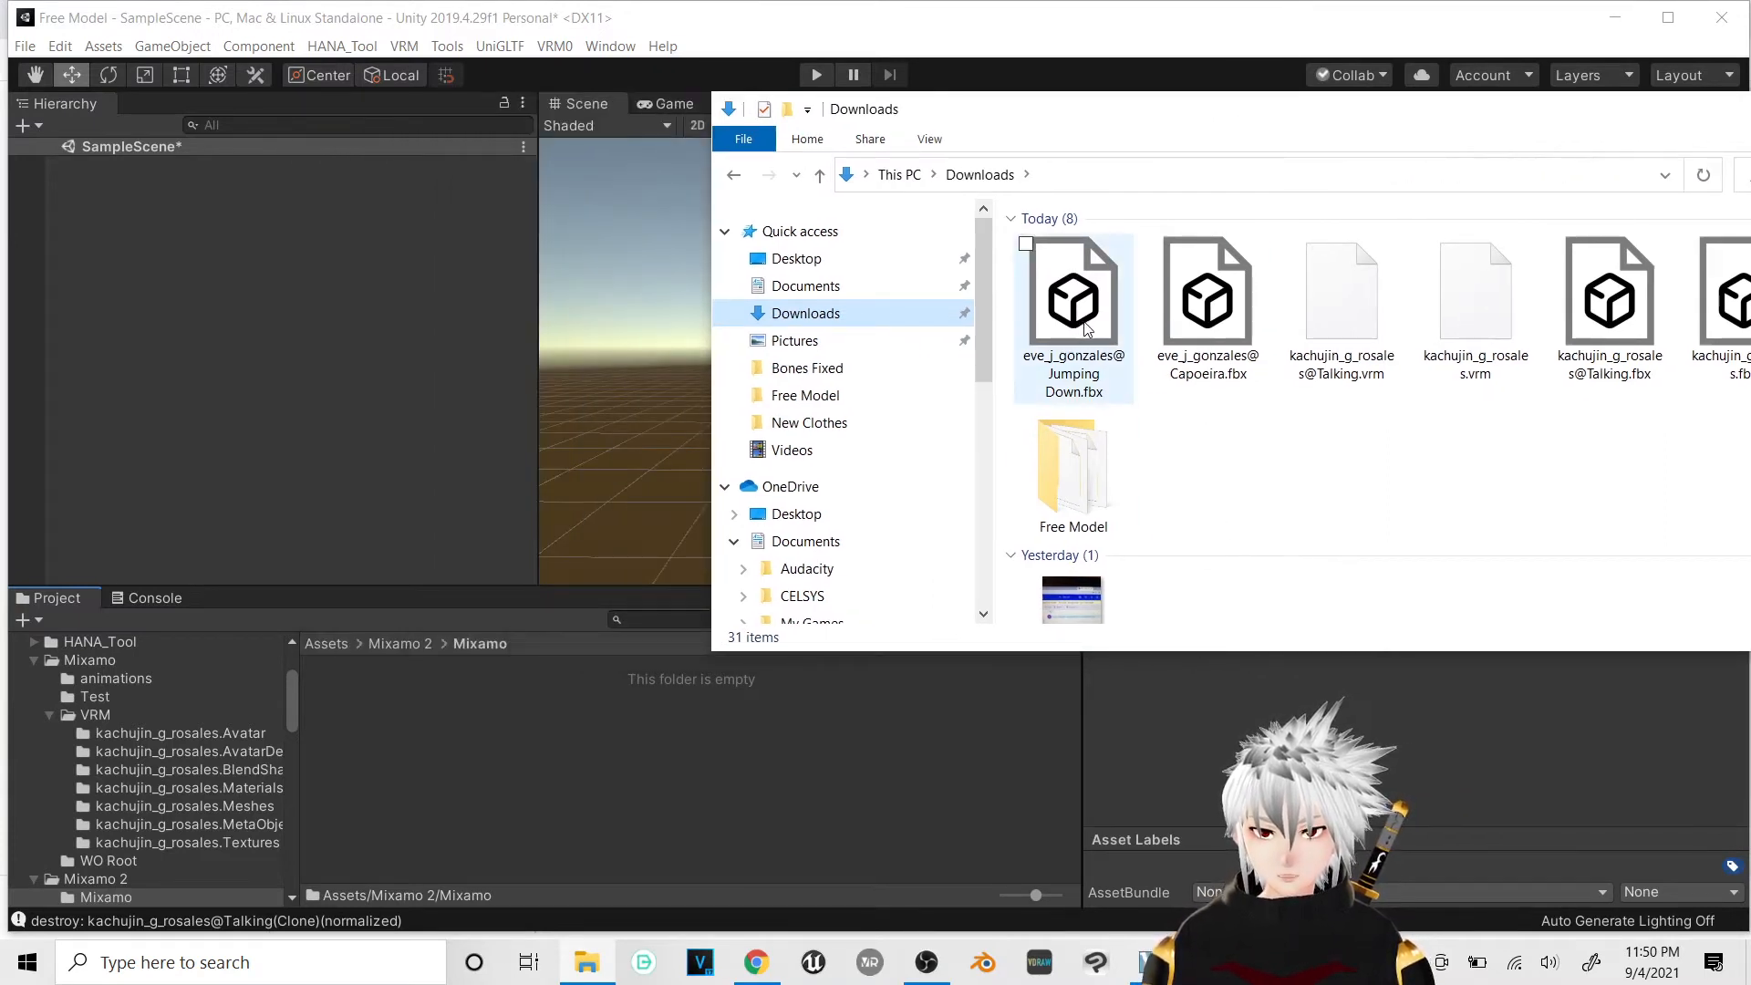
left_click_drag(1085, 329, 497, 677)
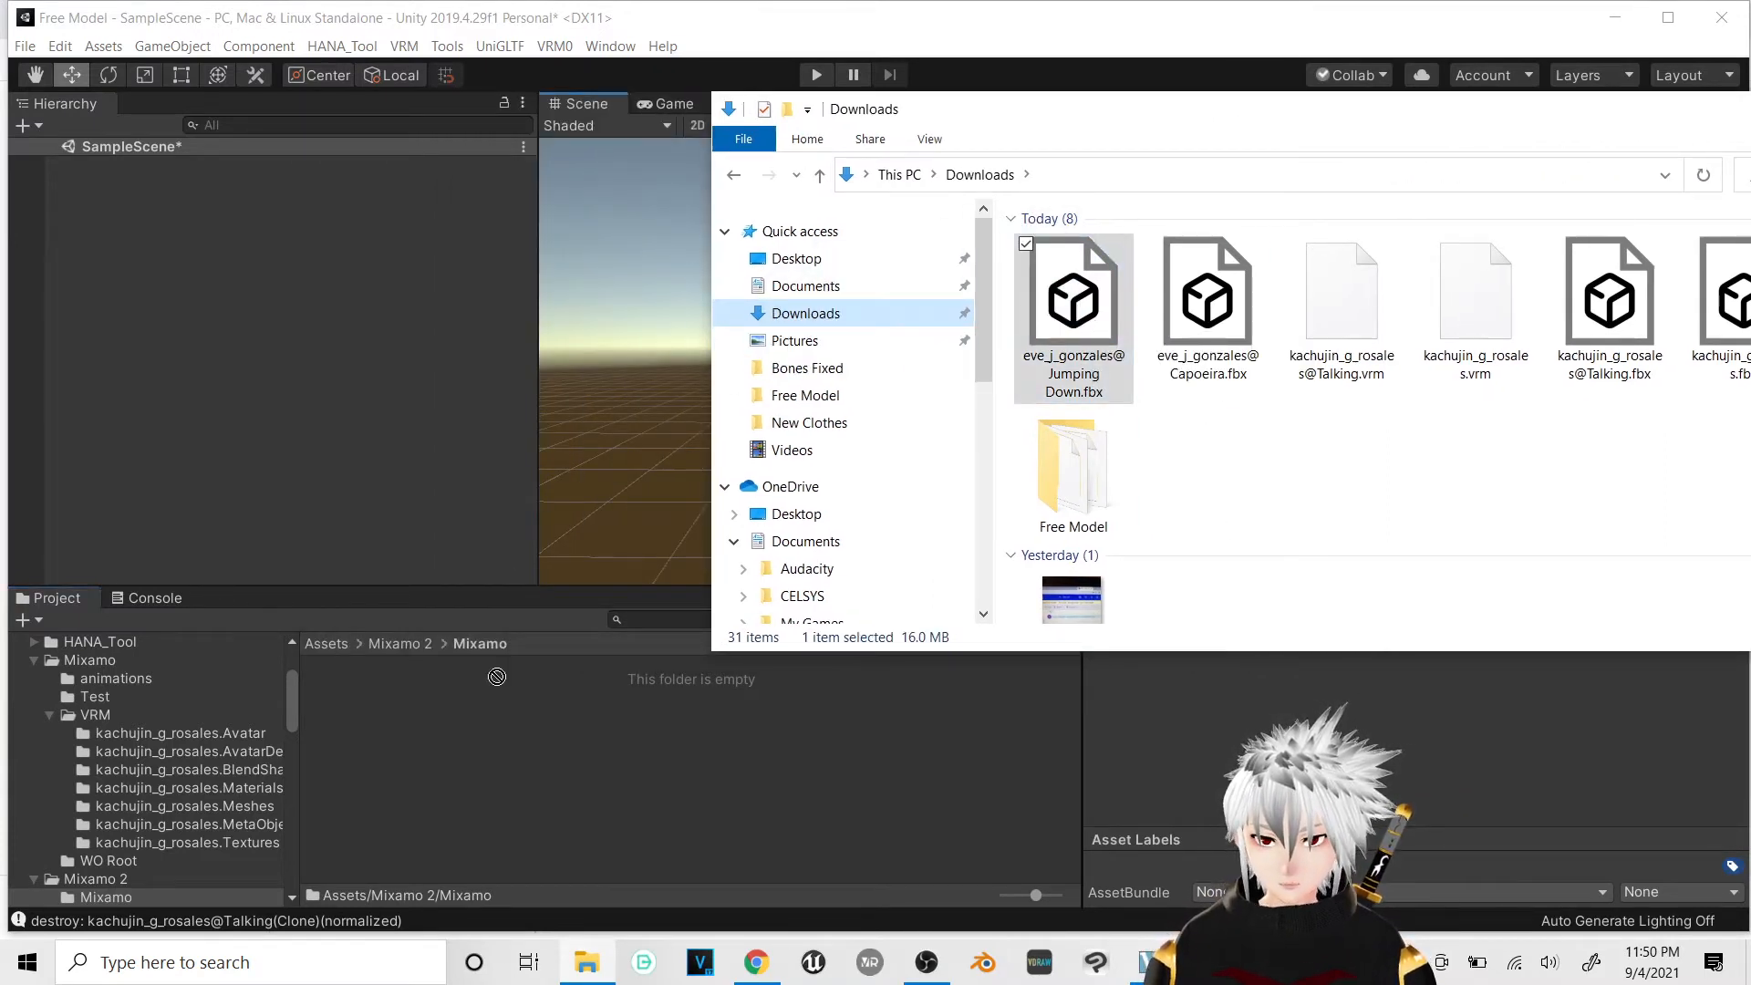
left_click_drag(490, 736, 489, 735)
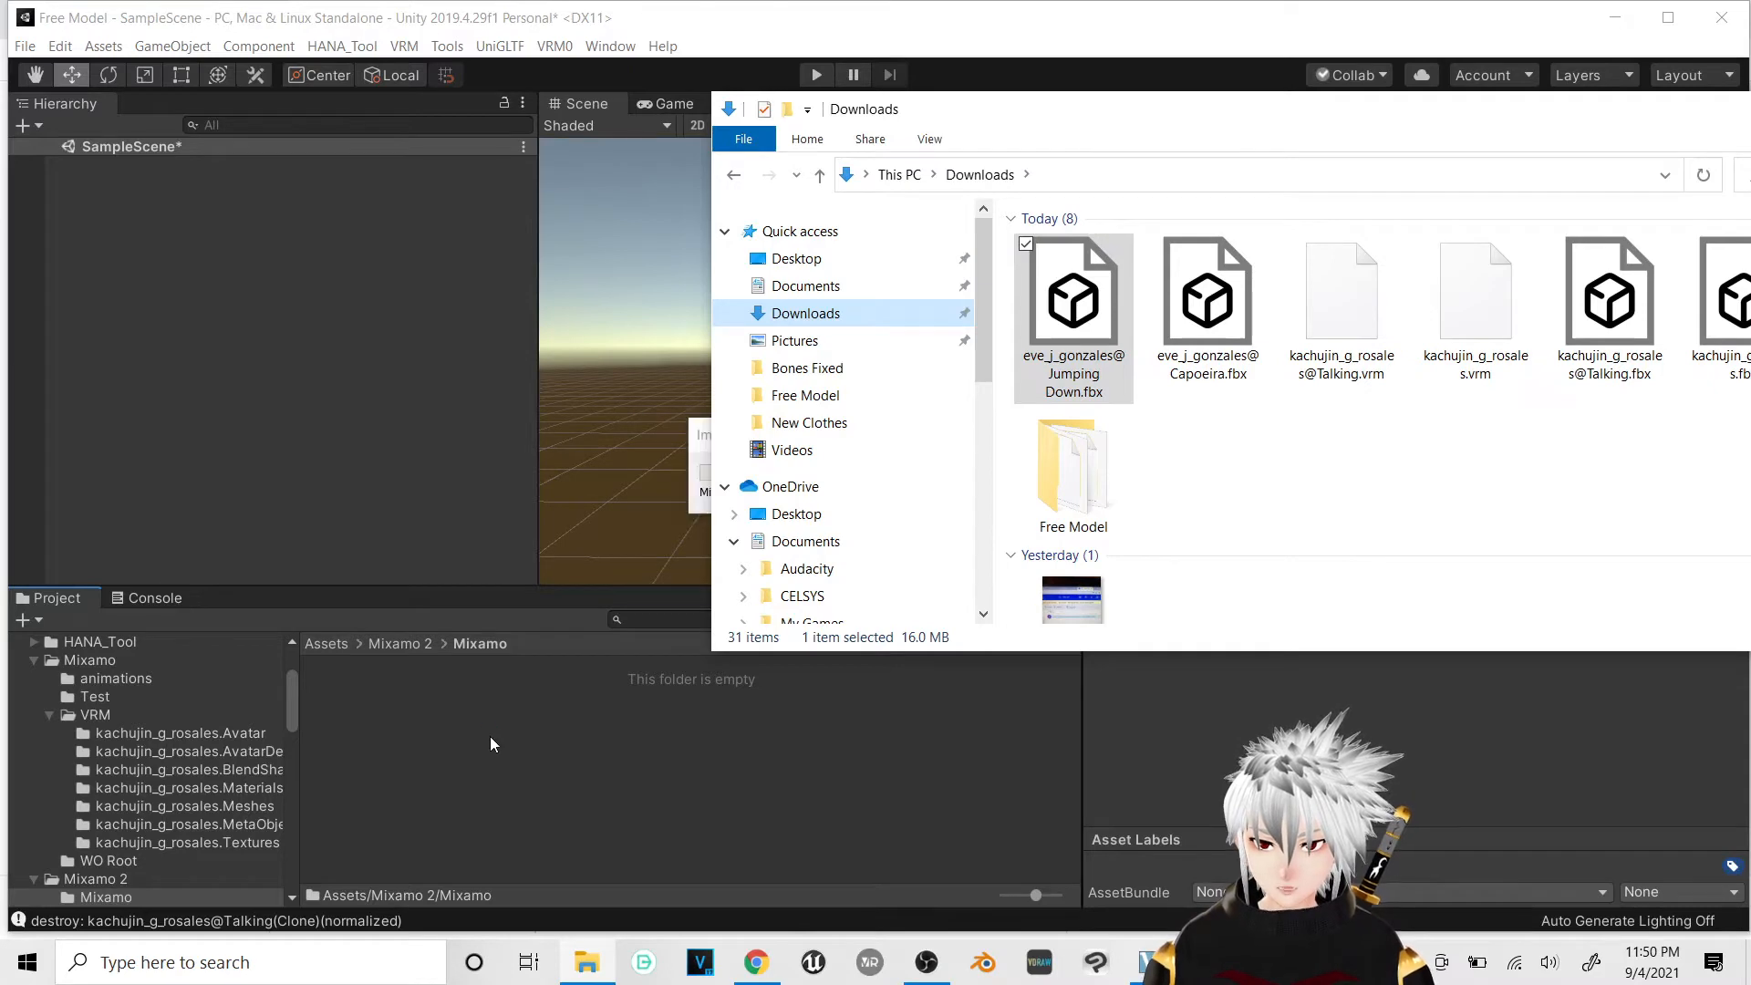
left_click_drag(1561, 133, 1263, 160)
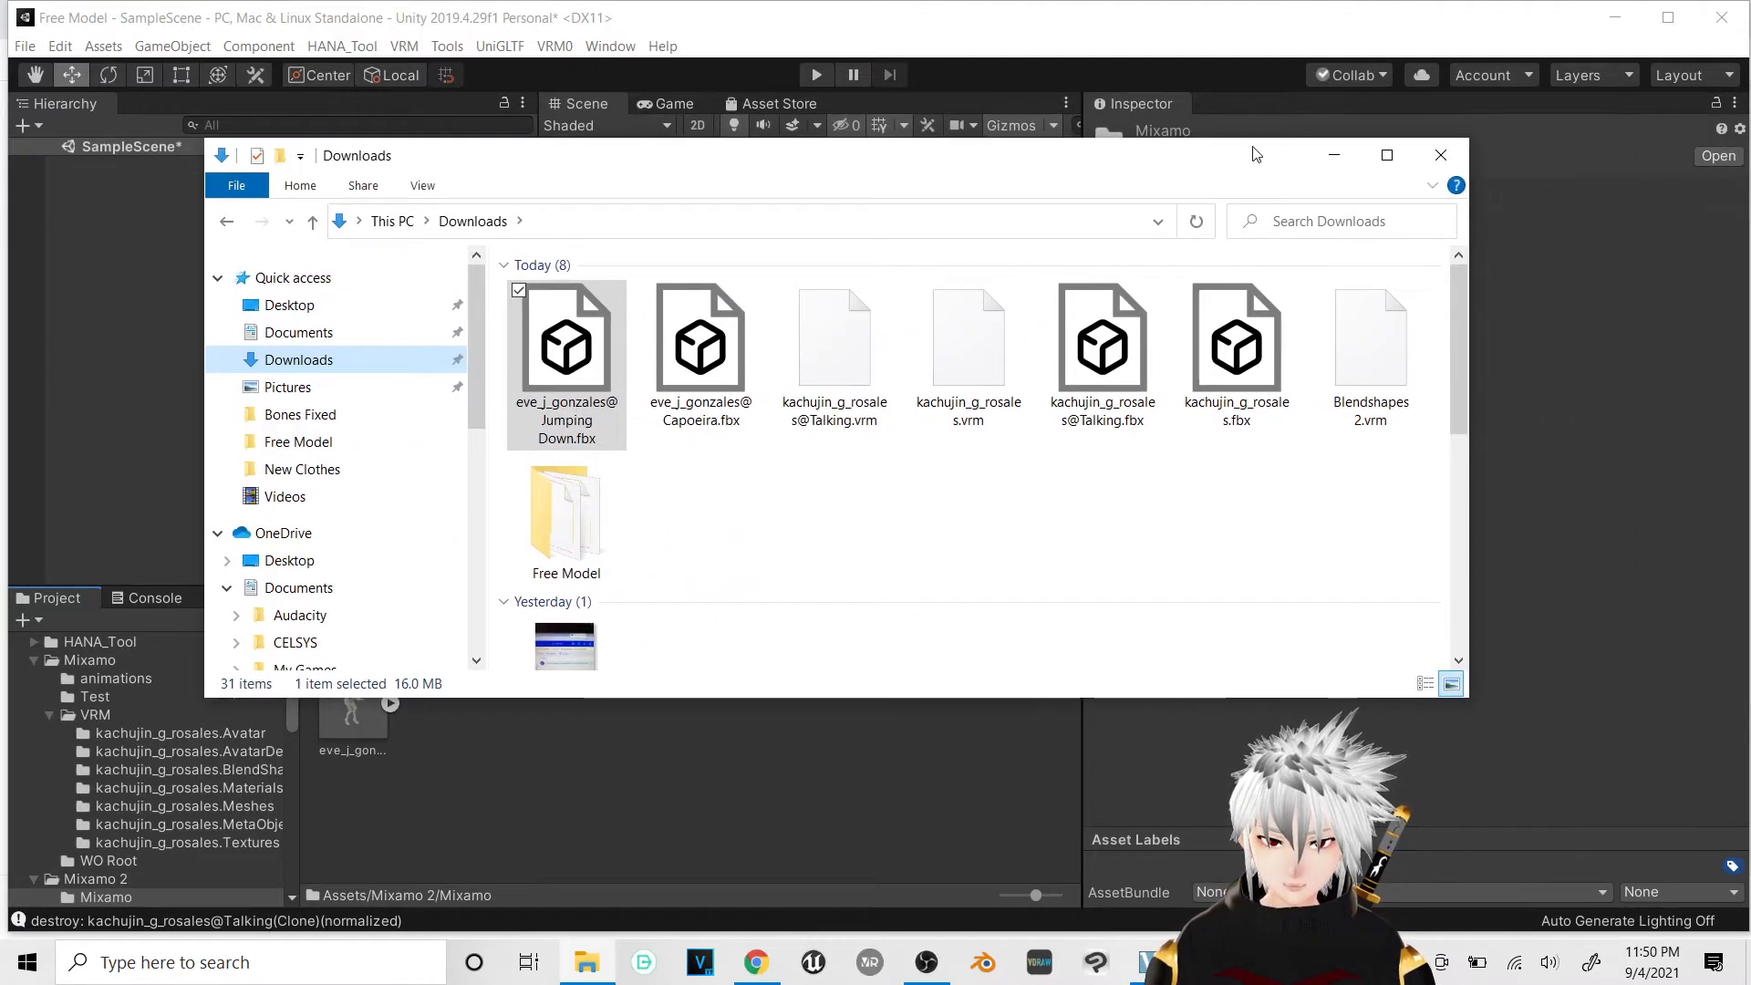
left_click(1582, 133)
Step: In the Jumping Down model's import settings, disable Import Cameras, Import Lights and Weld Vertices
left_click(353, 709)
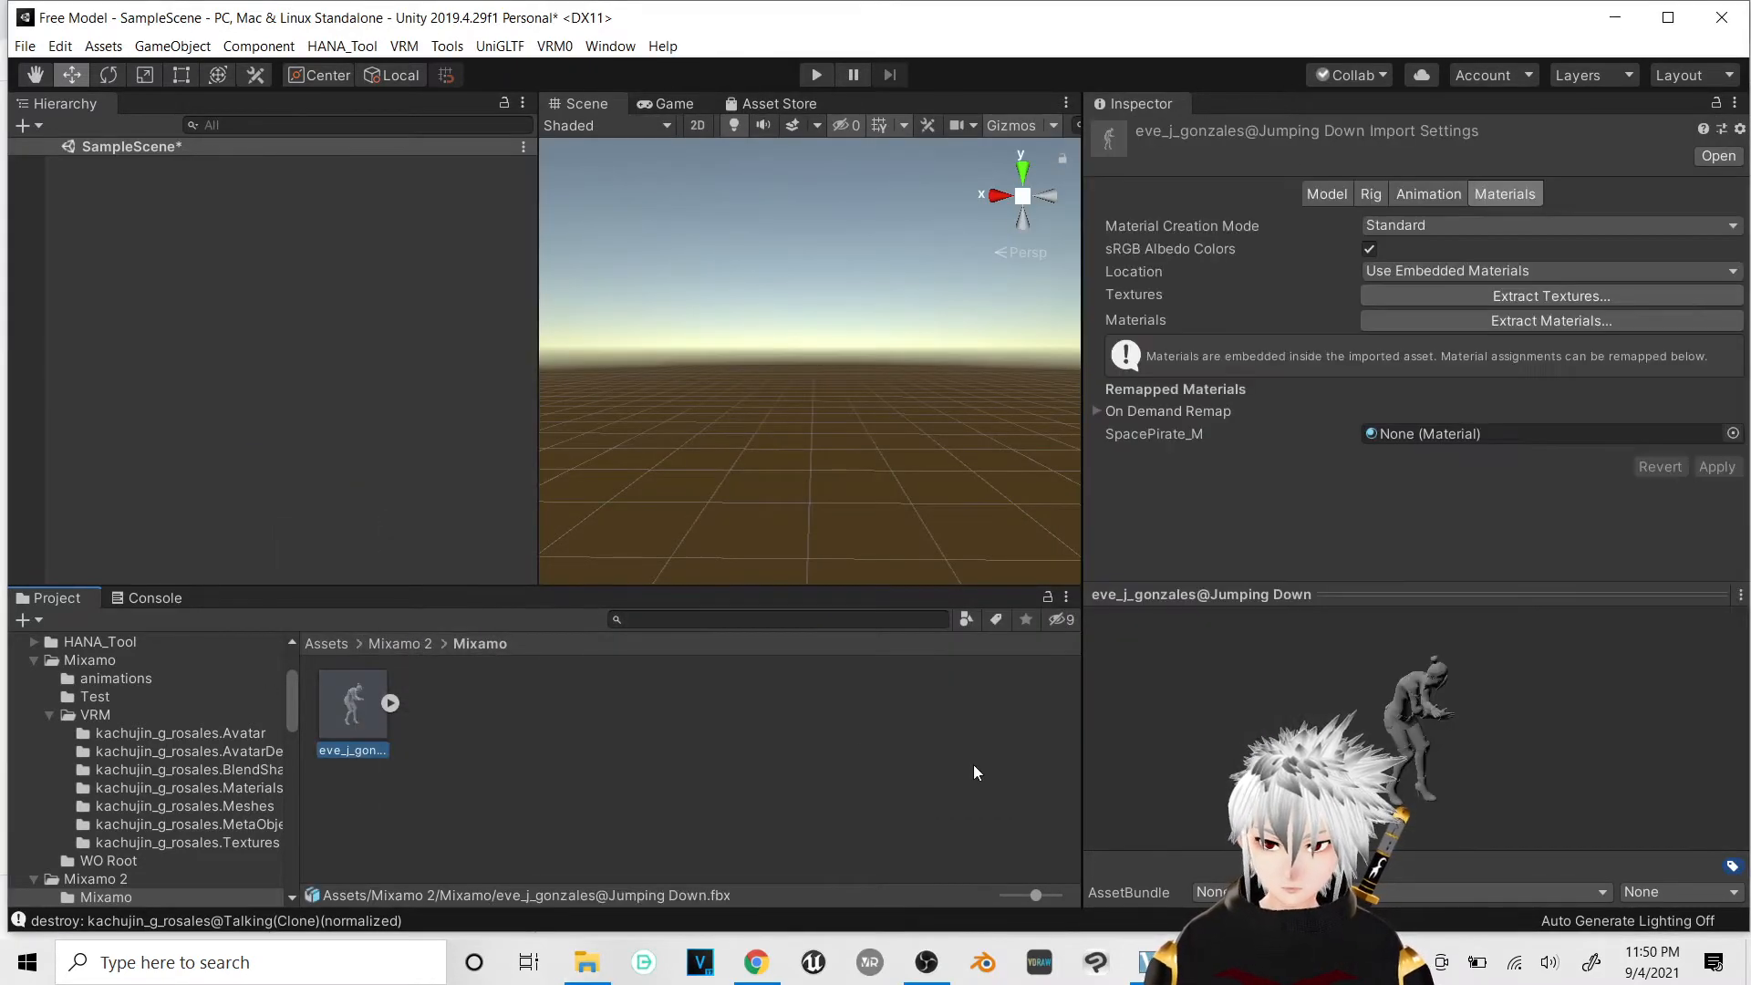
left_click(1326, 195)
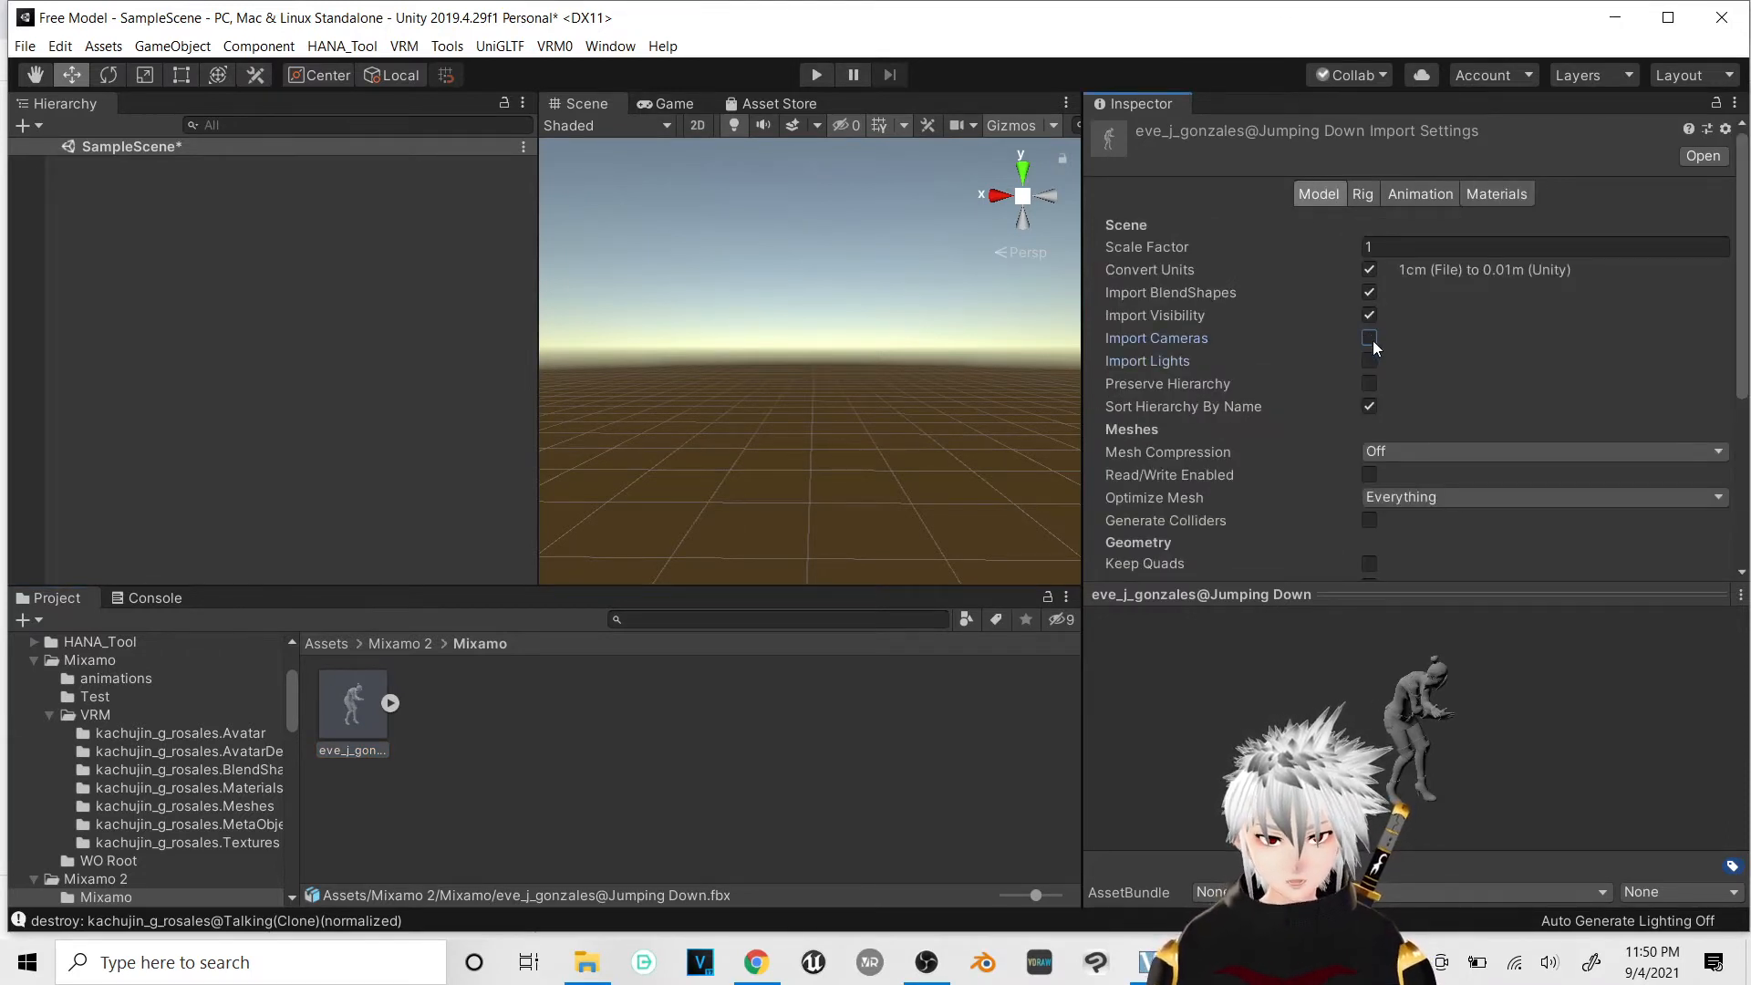
scroll(1372, 337, "down", 5)
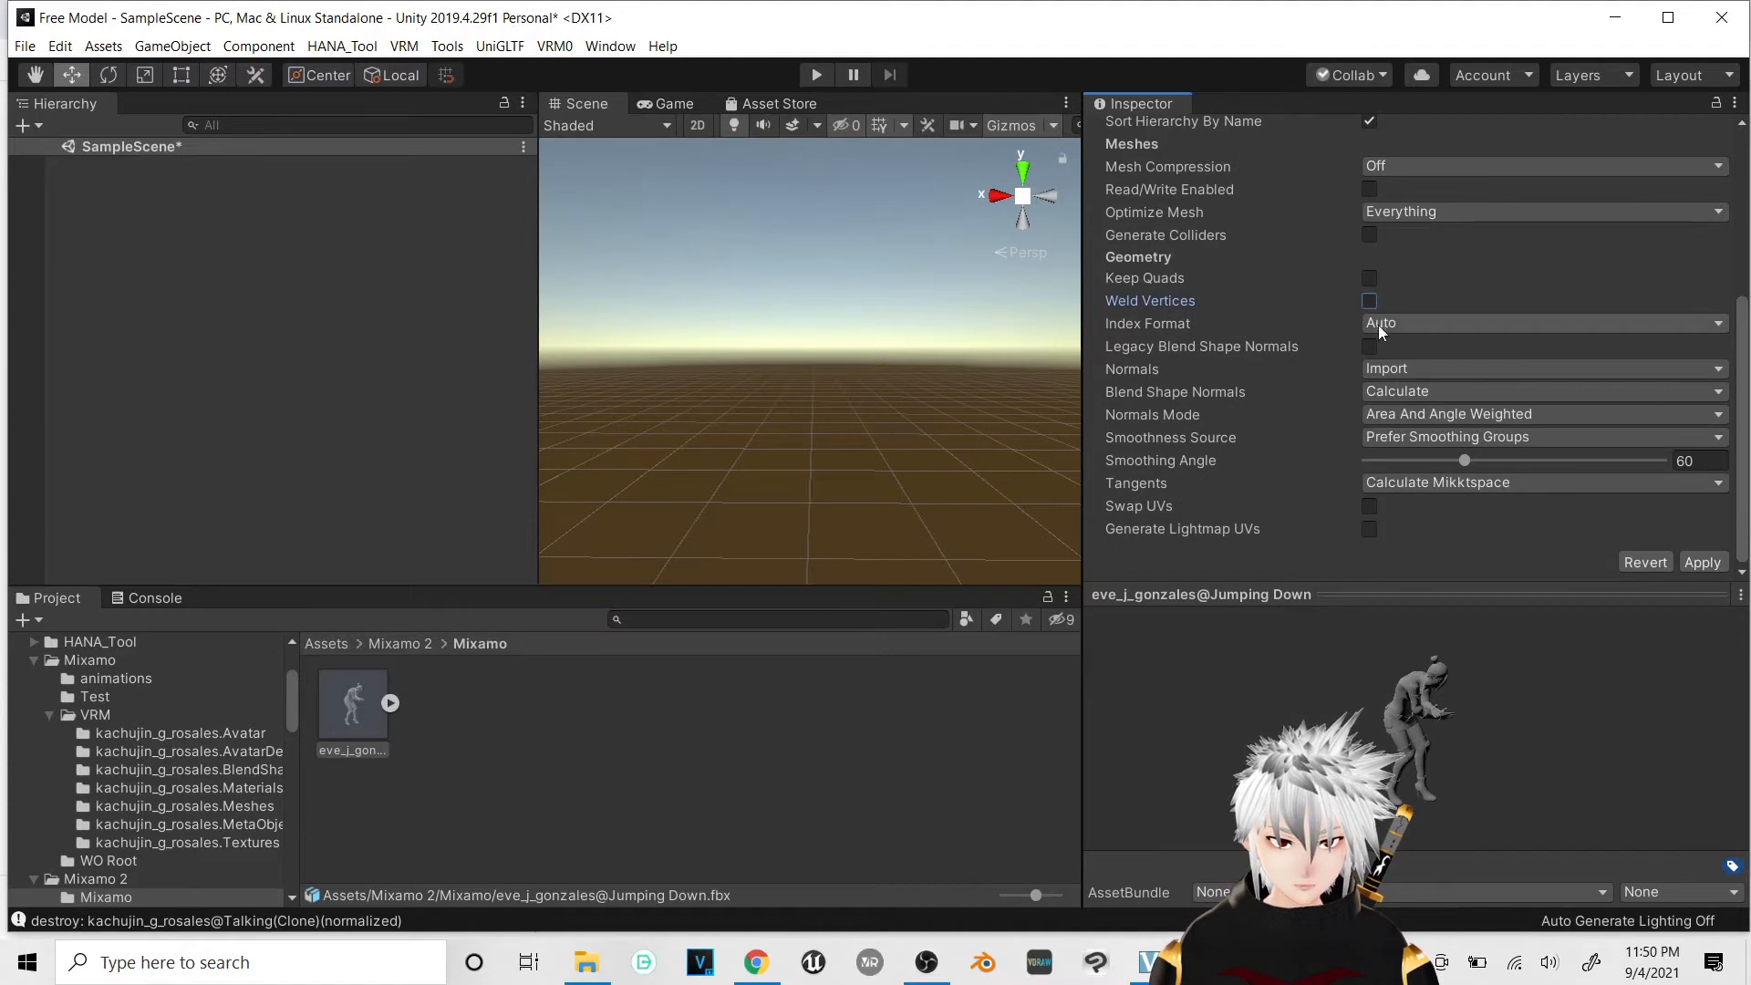
scroll(1371, 346, "up", 5)
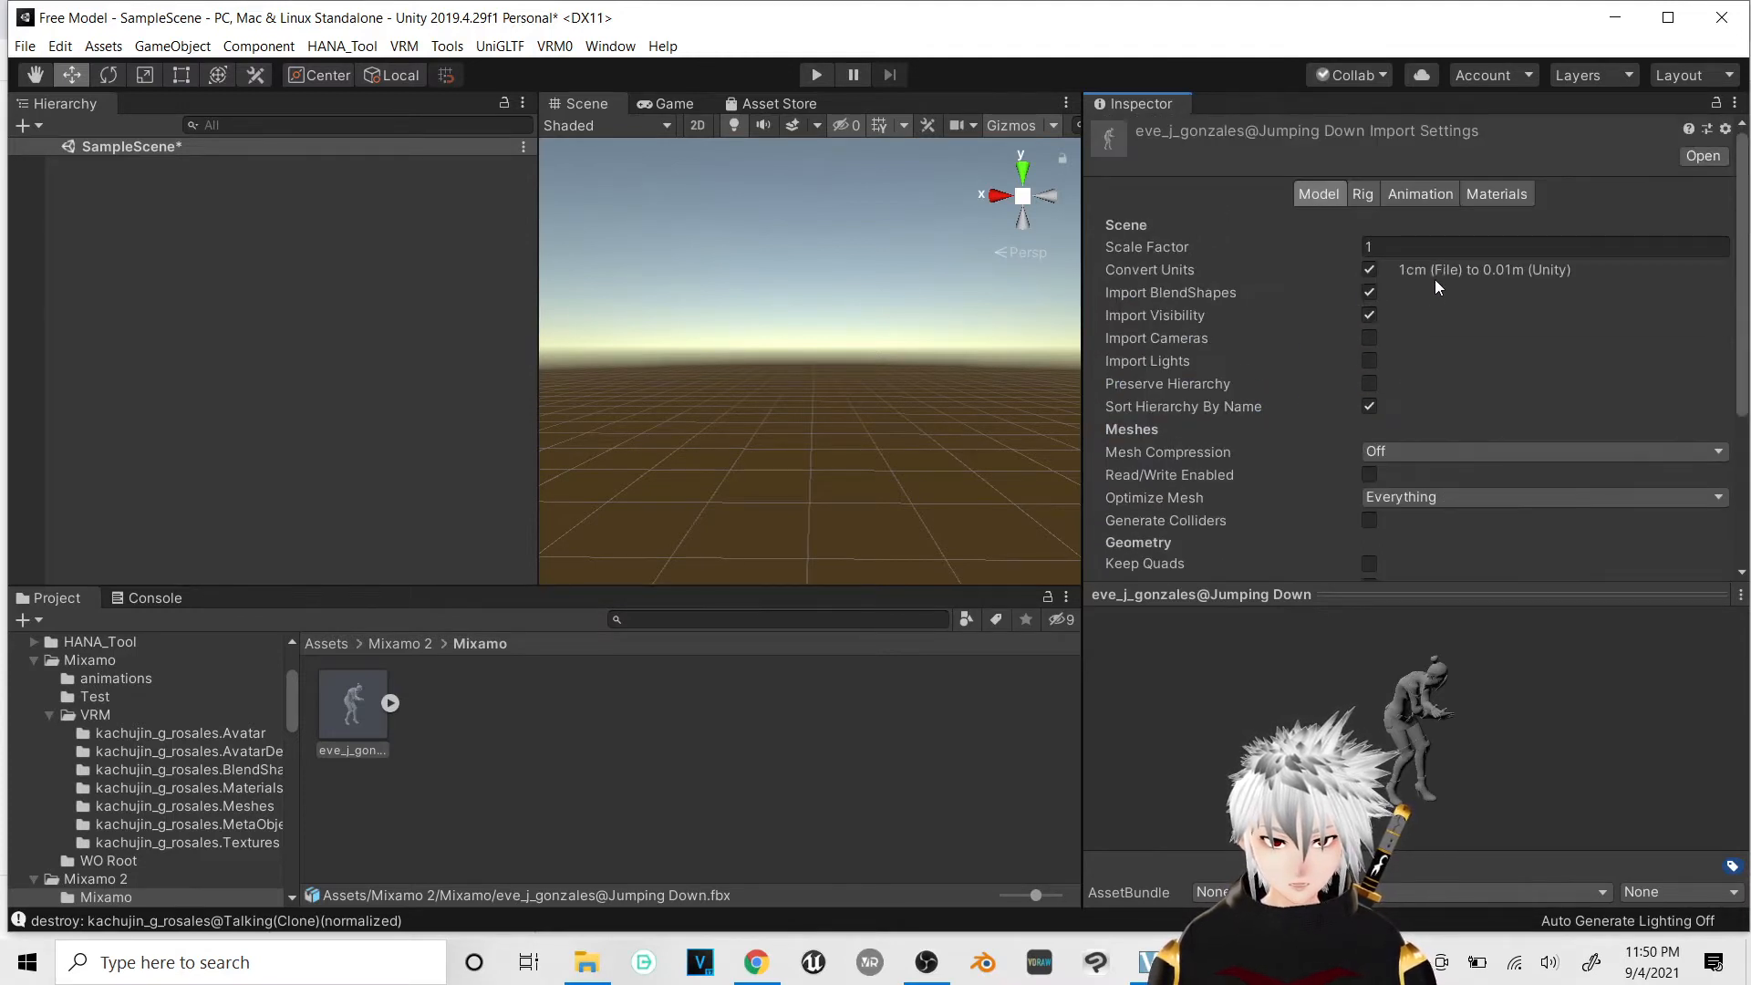
Step: Set the Jumping Down model's rig animation type to Humanoid
left_click(1372, 195)
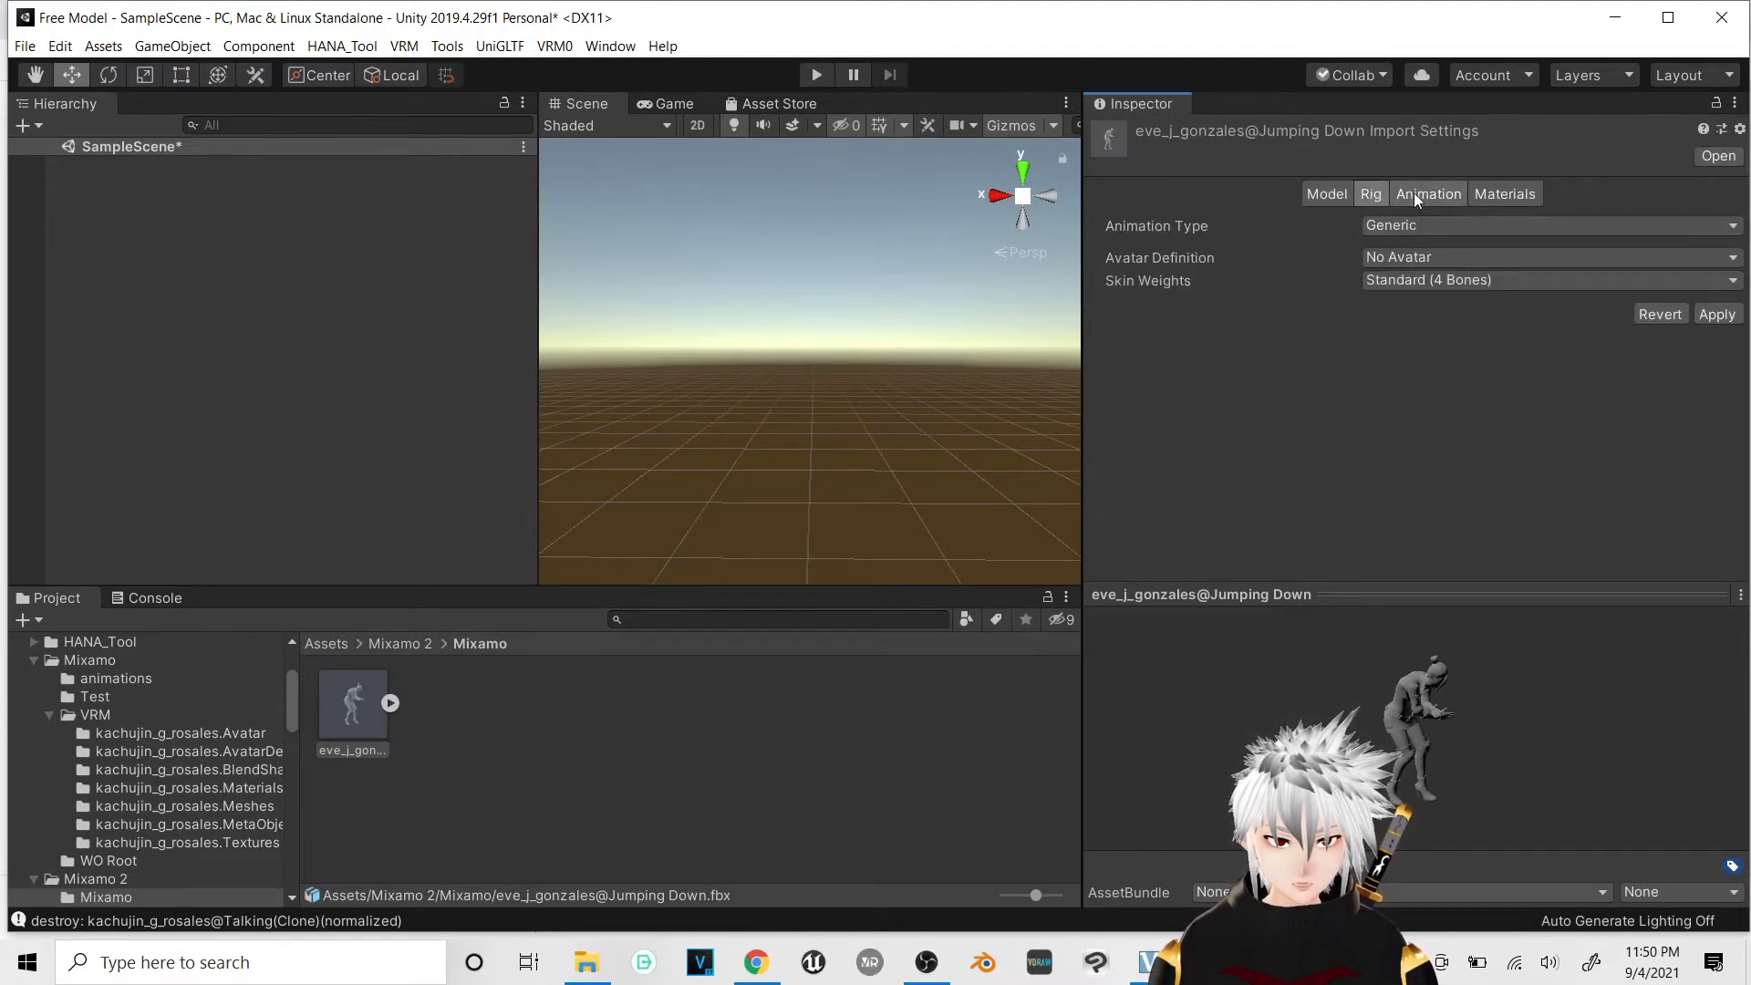
left_click(1418, 225)
left_click(1414, 313)
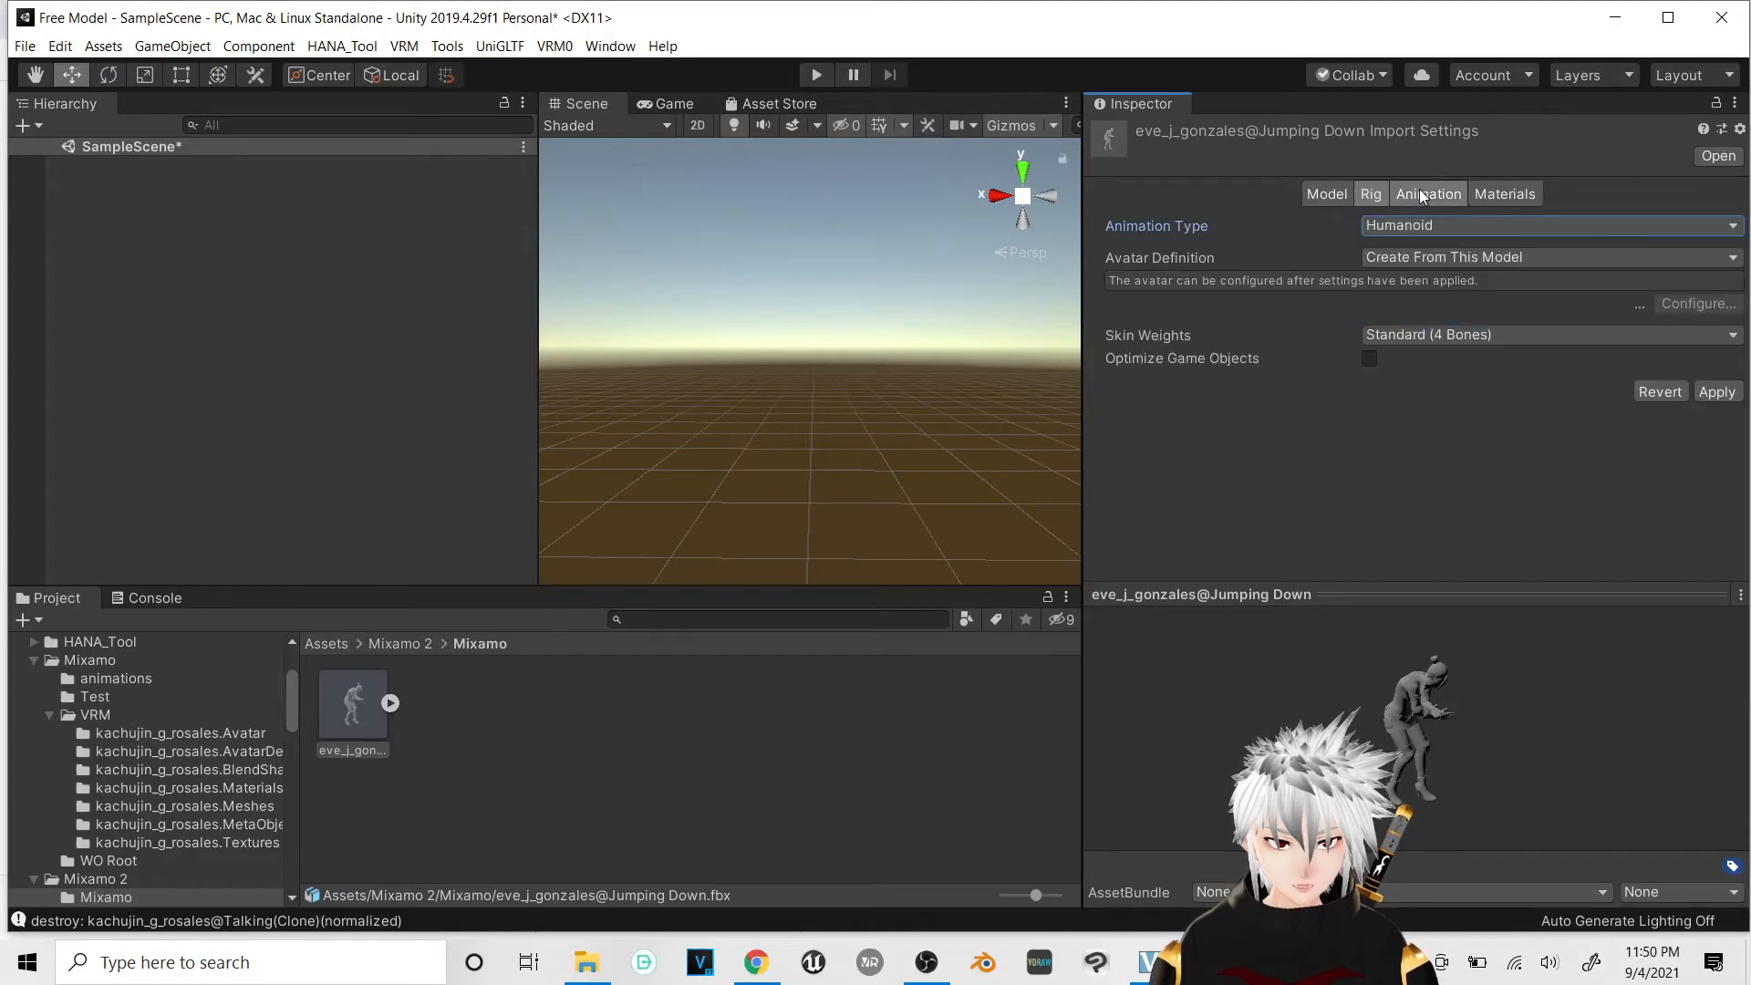
Step: Extract the model's textures into the Mixamo 2/Mixamo folder and fix the normal map setting of SpacePirate_normal.png
left_click(1422, 195)
left_click(1500, 193)
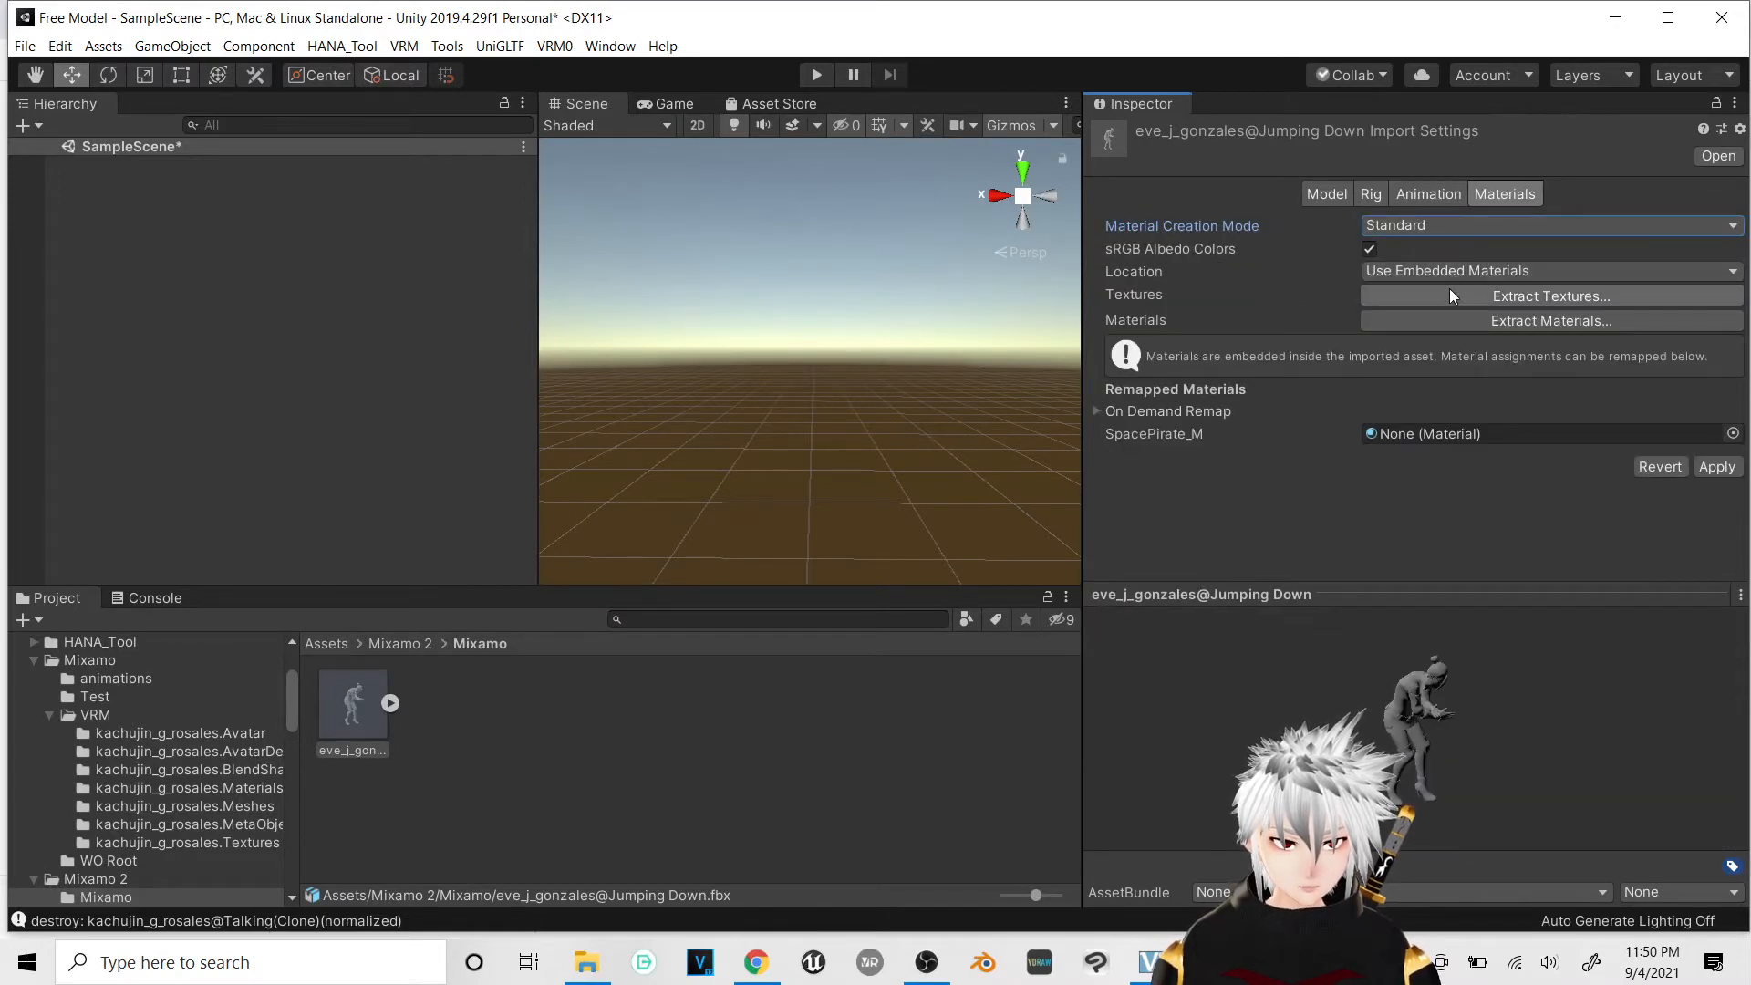
left_click(1448, 290)
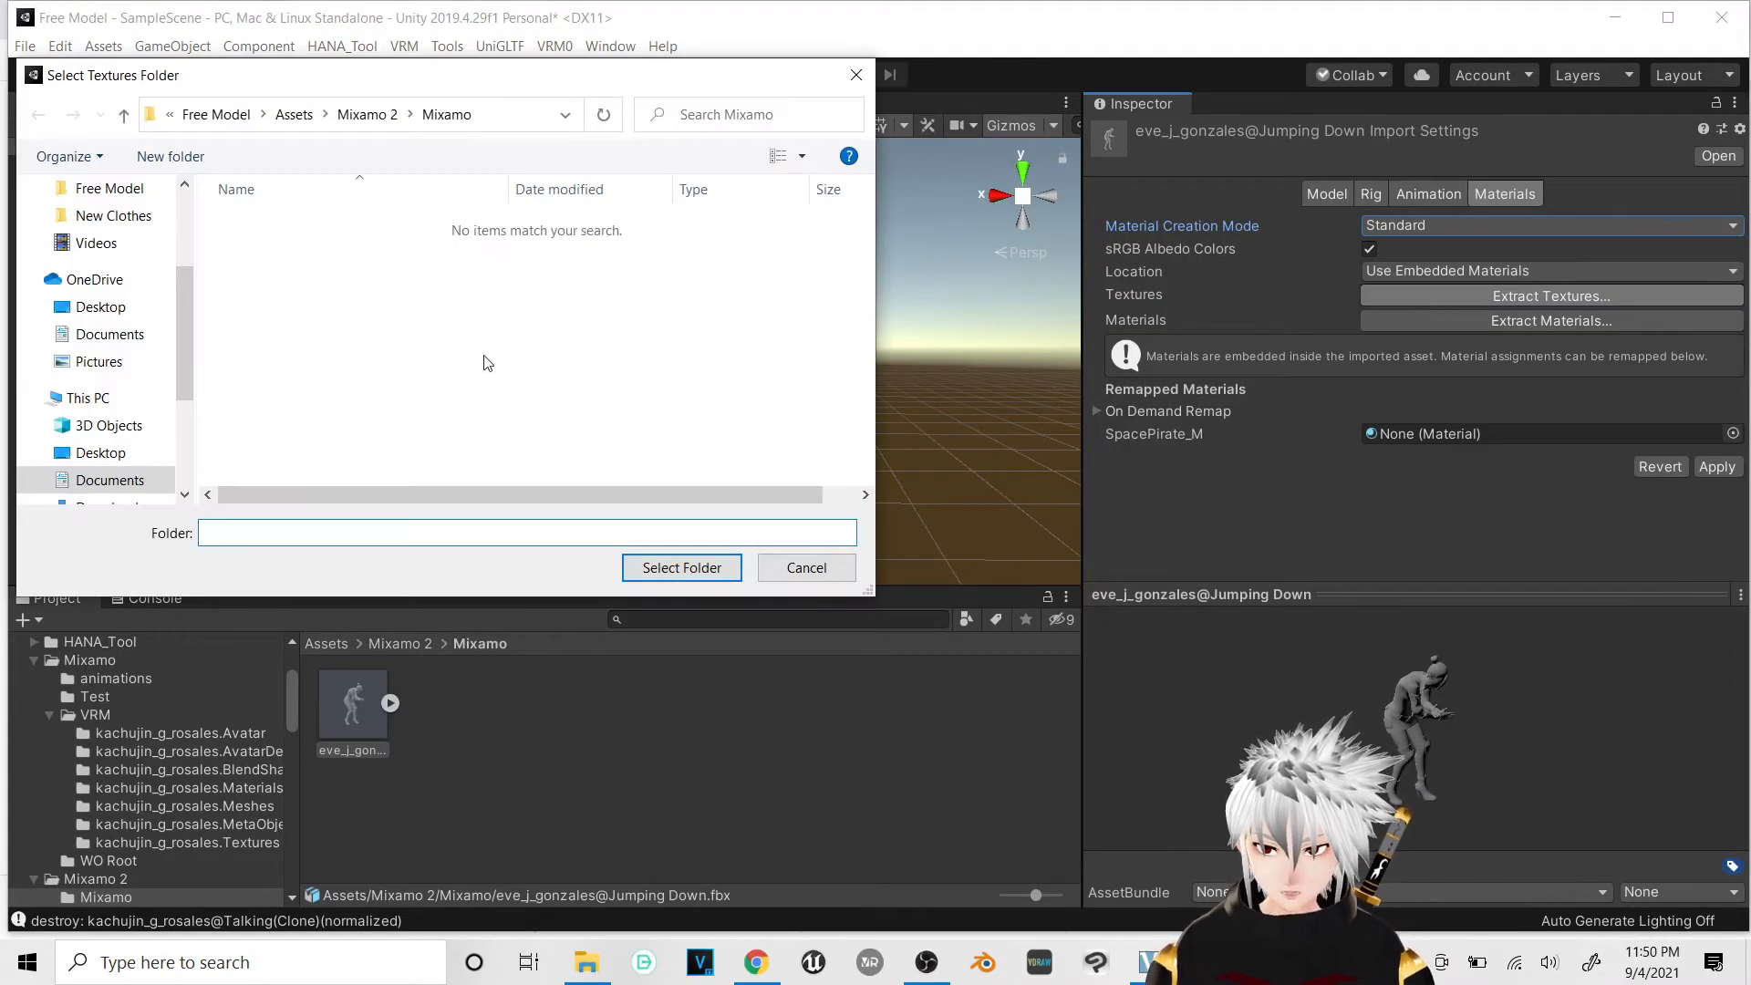
left_click(381, 118)
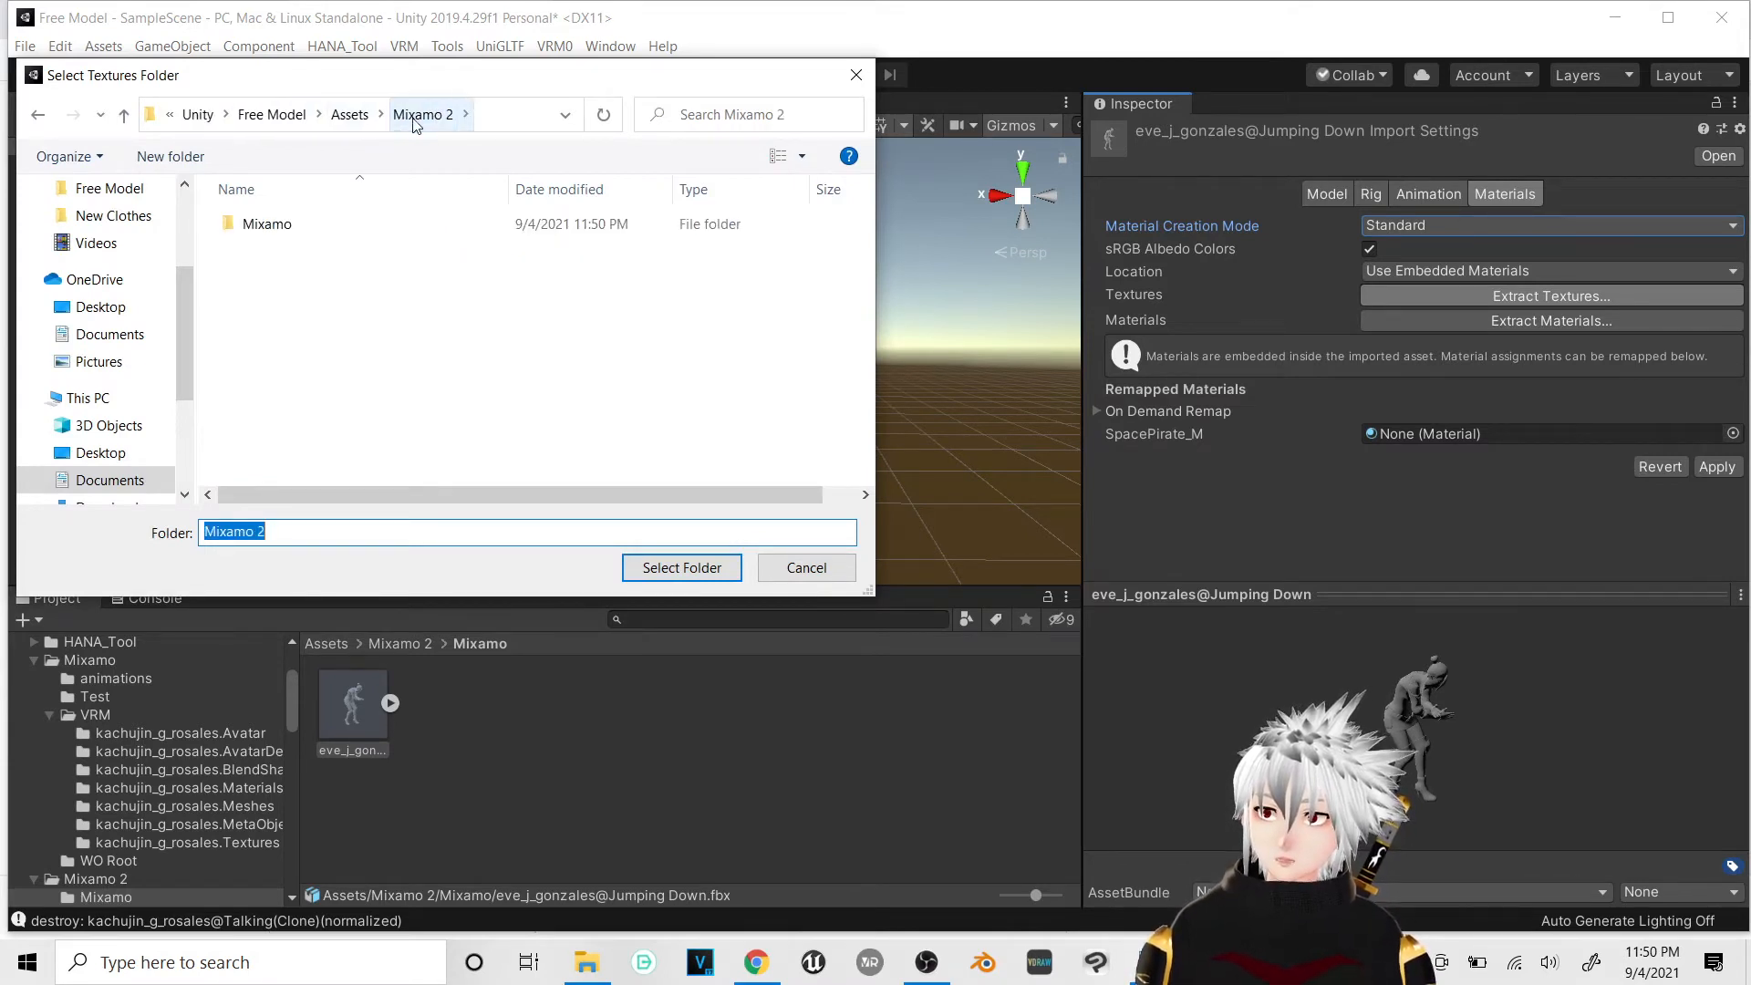
left_click(270, 228)
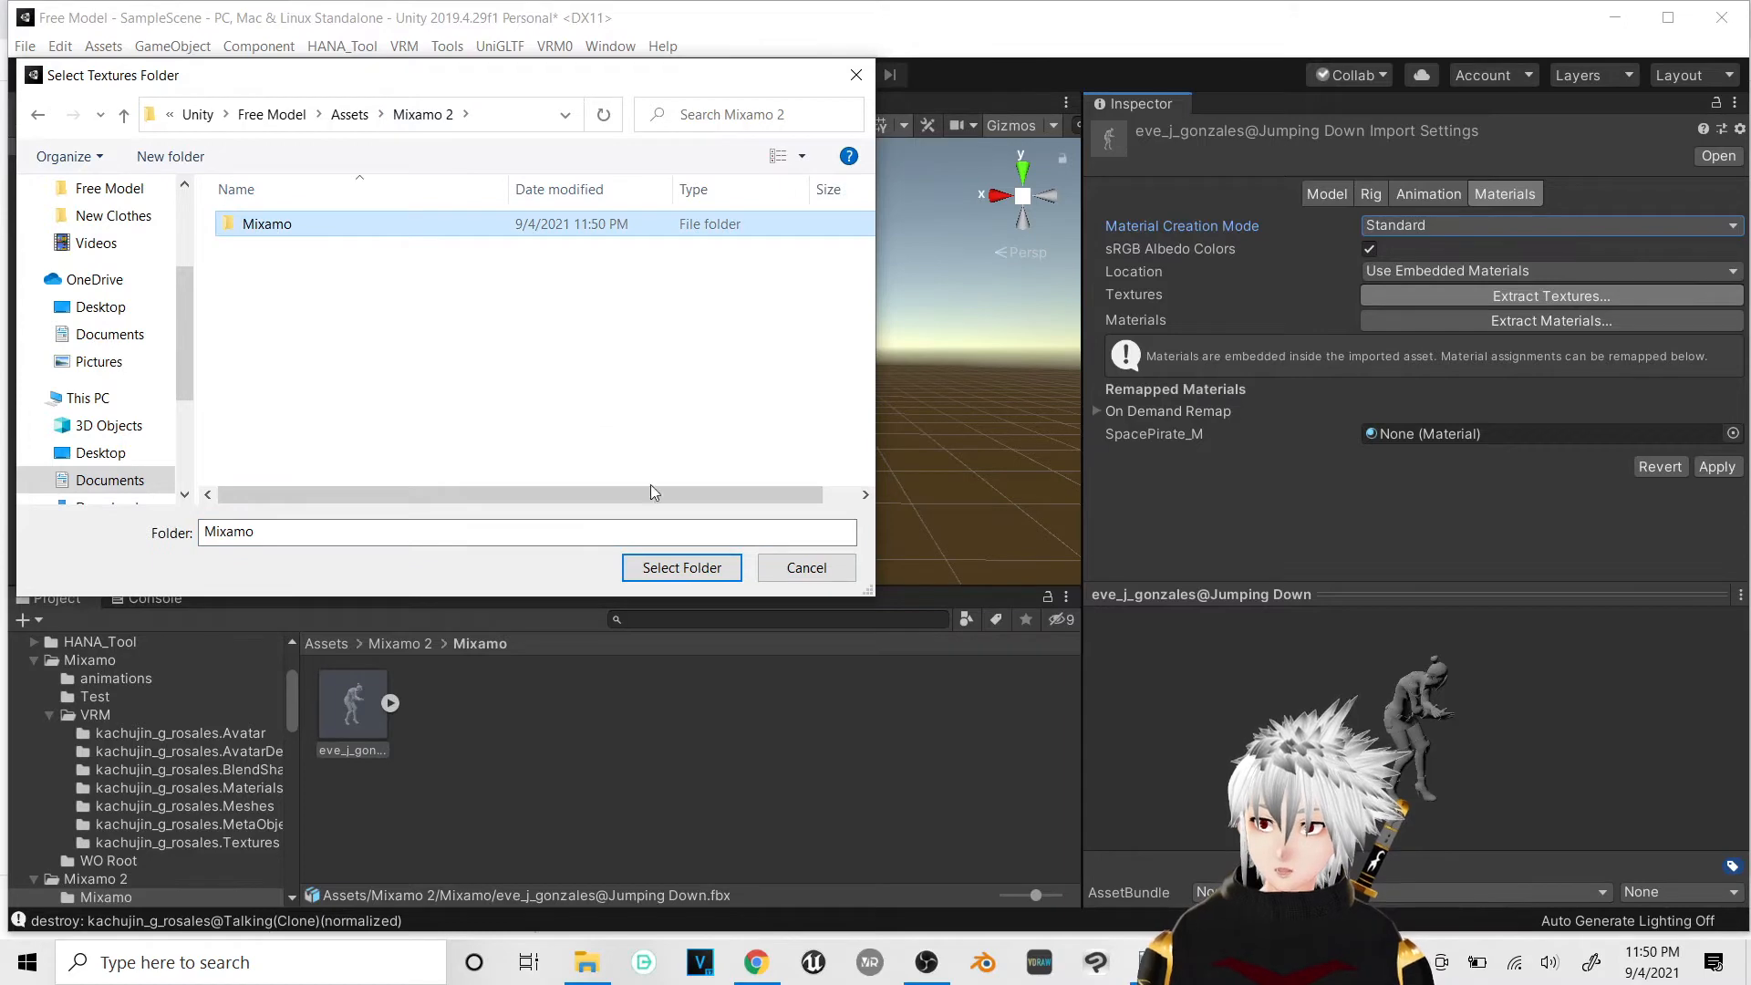
left_click(660, 582)
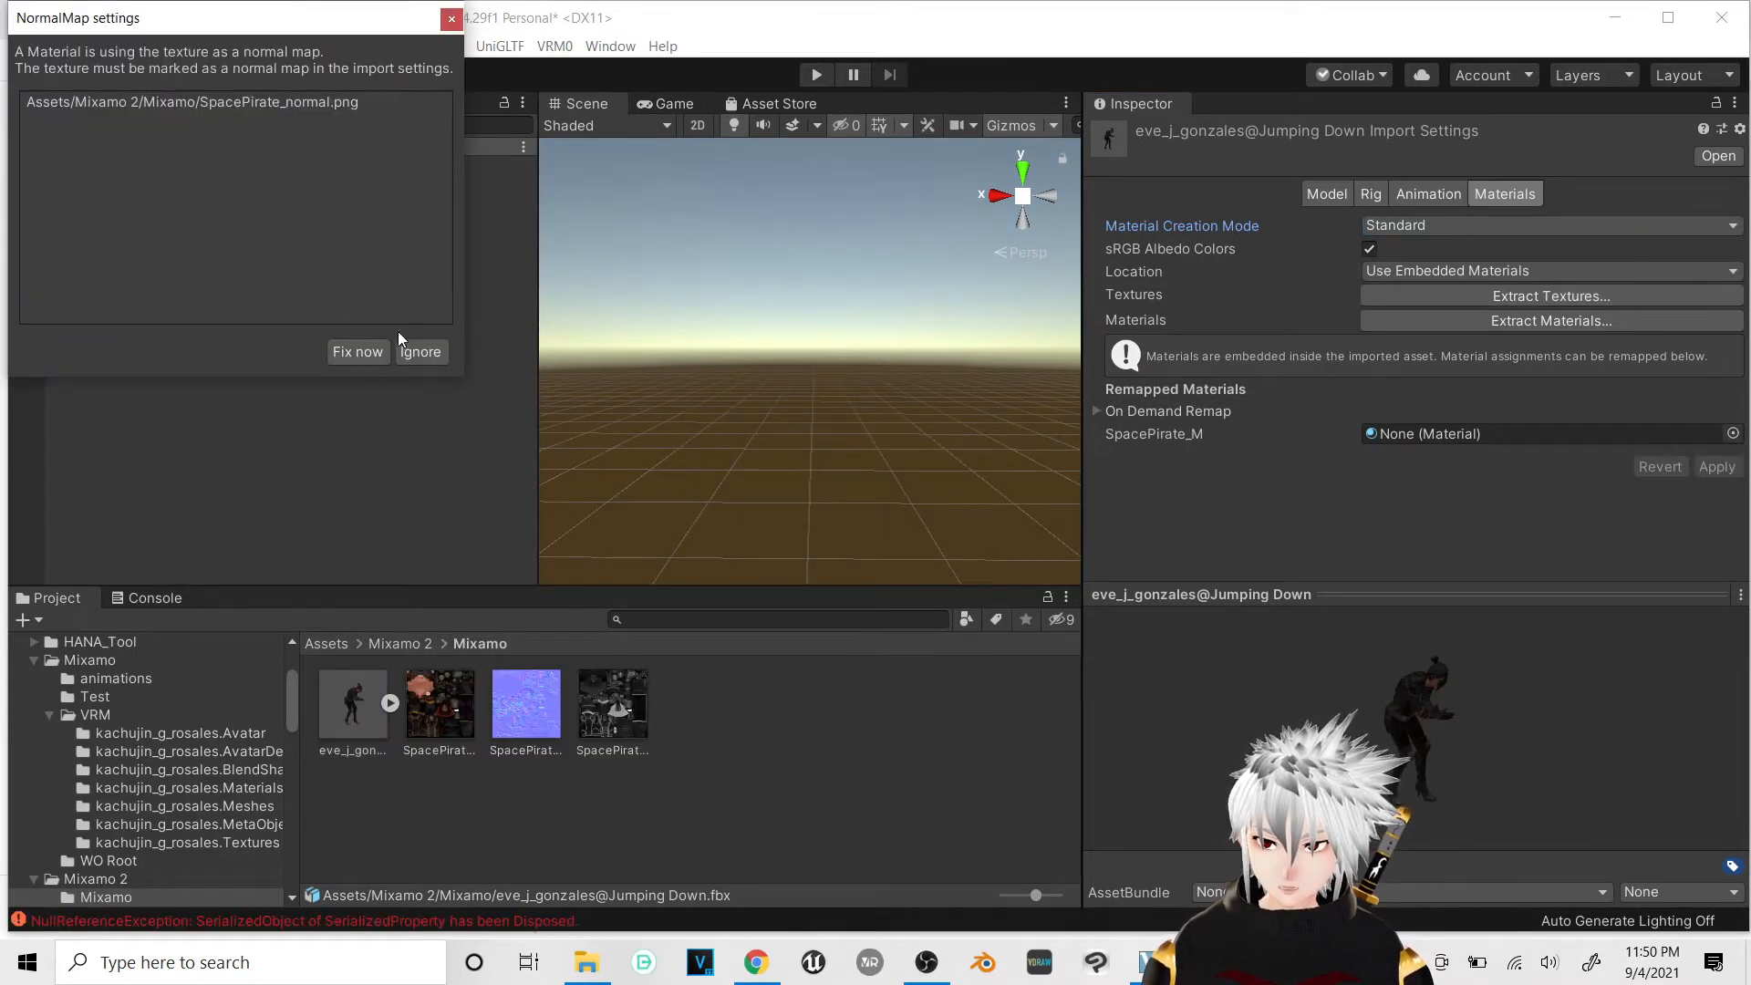
left_click(365, 355)
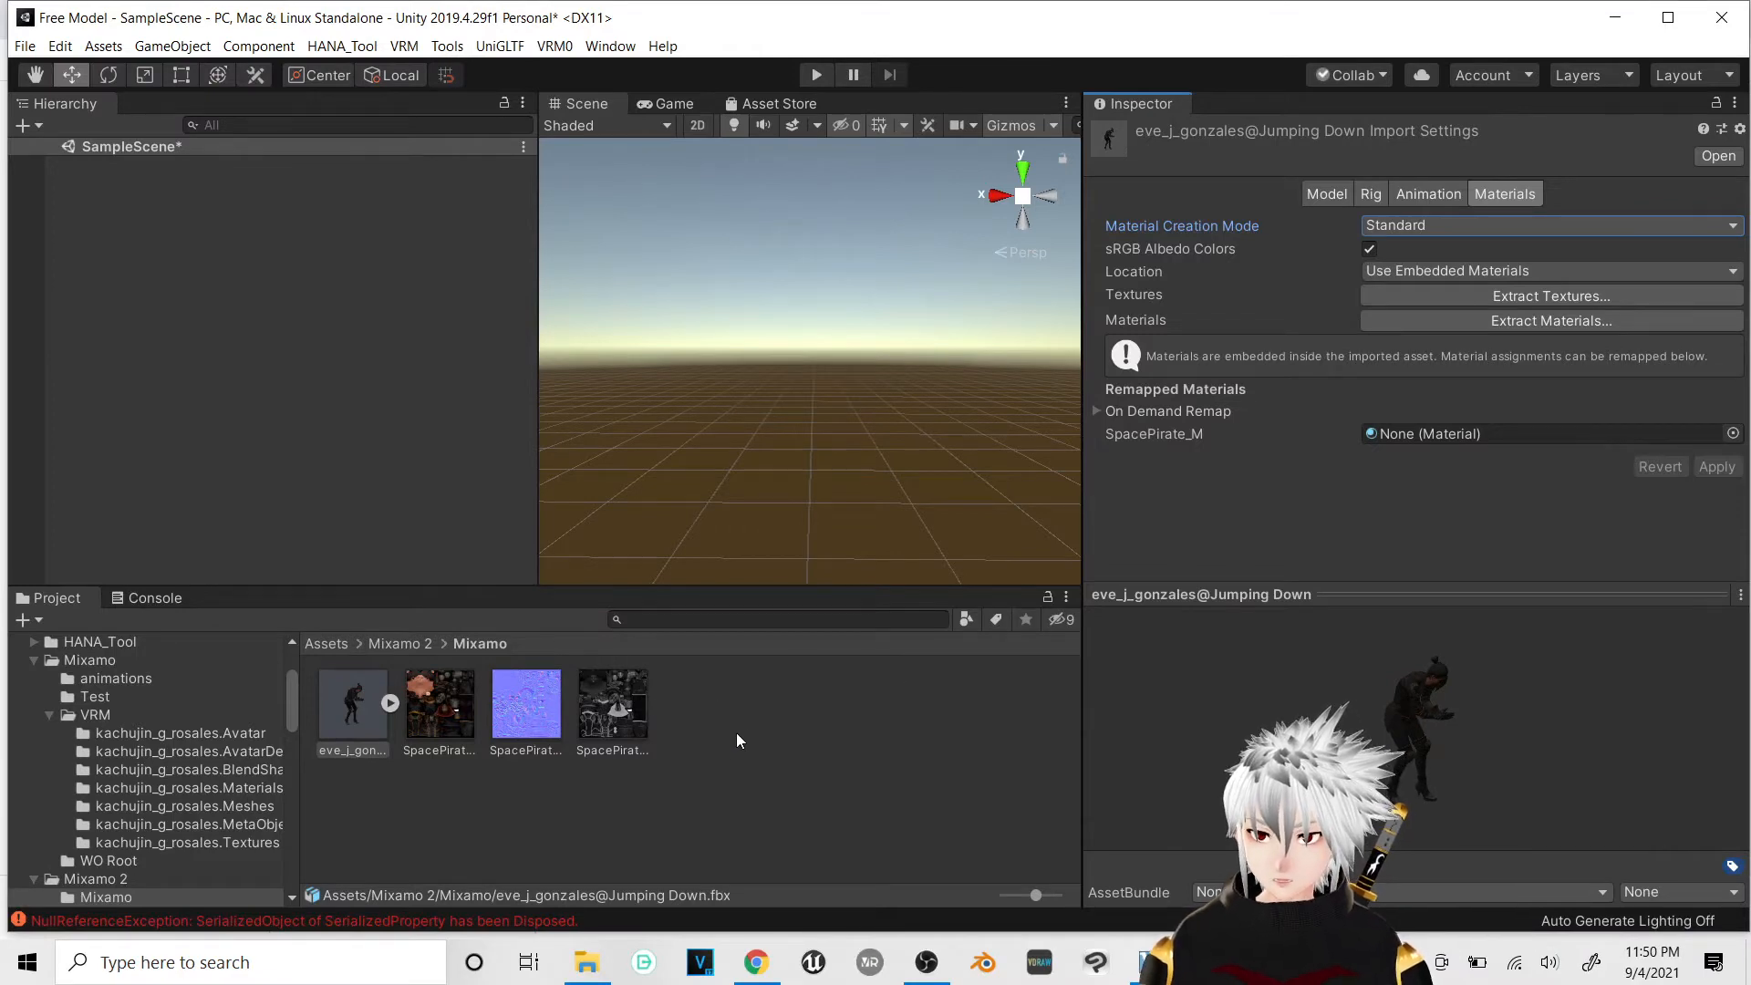
Step: Create a material with the default name in the Mixamo subfolder and set its rendering mode to Cutout
right_click(755, 704)
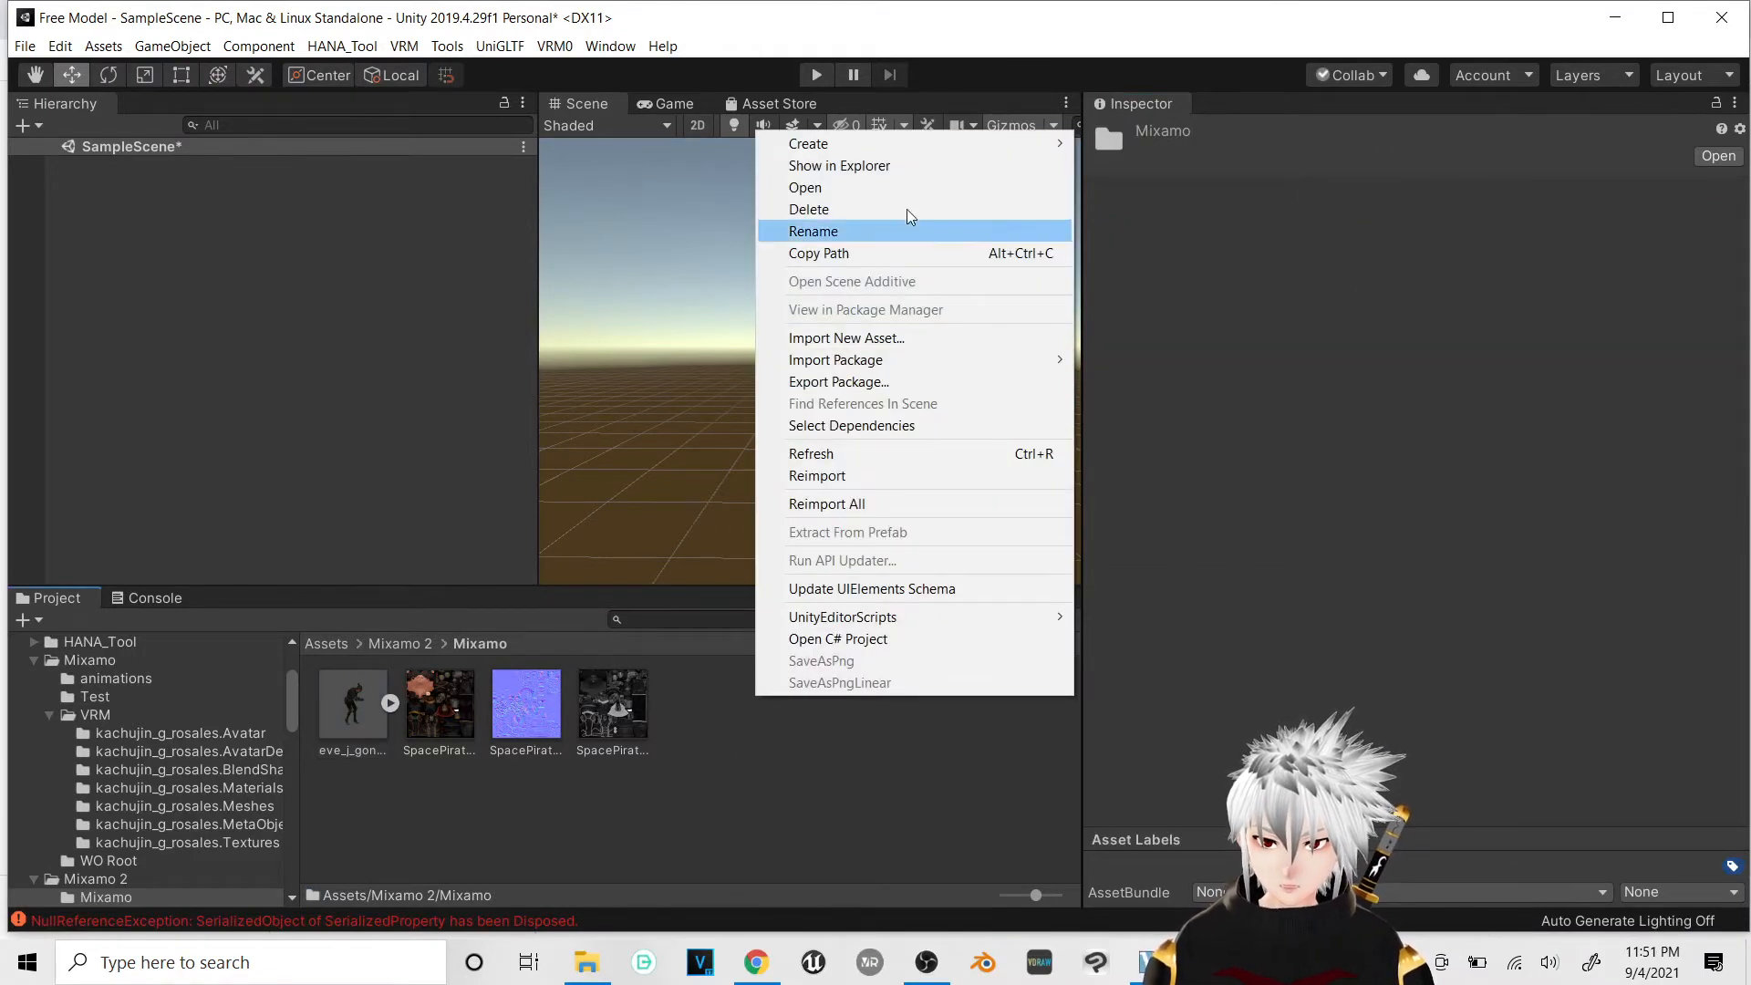
mouse_move(928, 143)
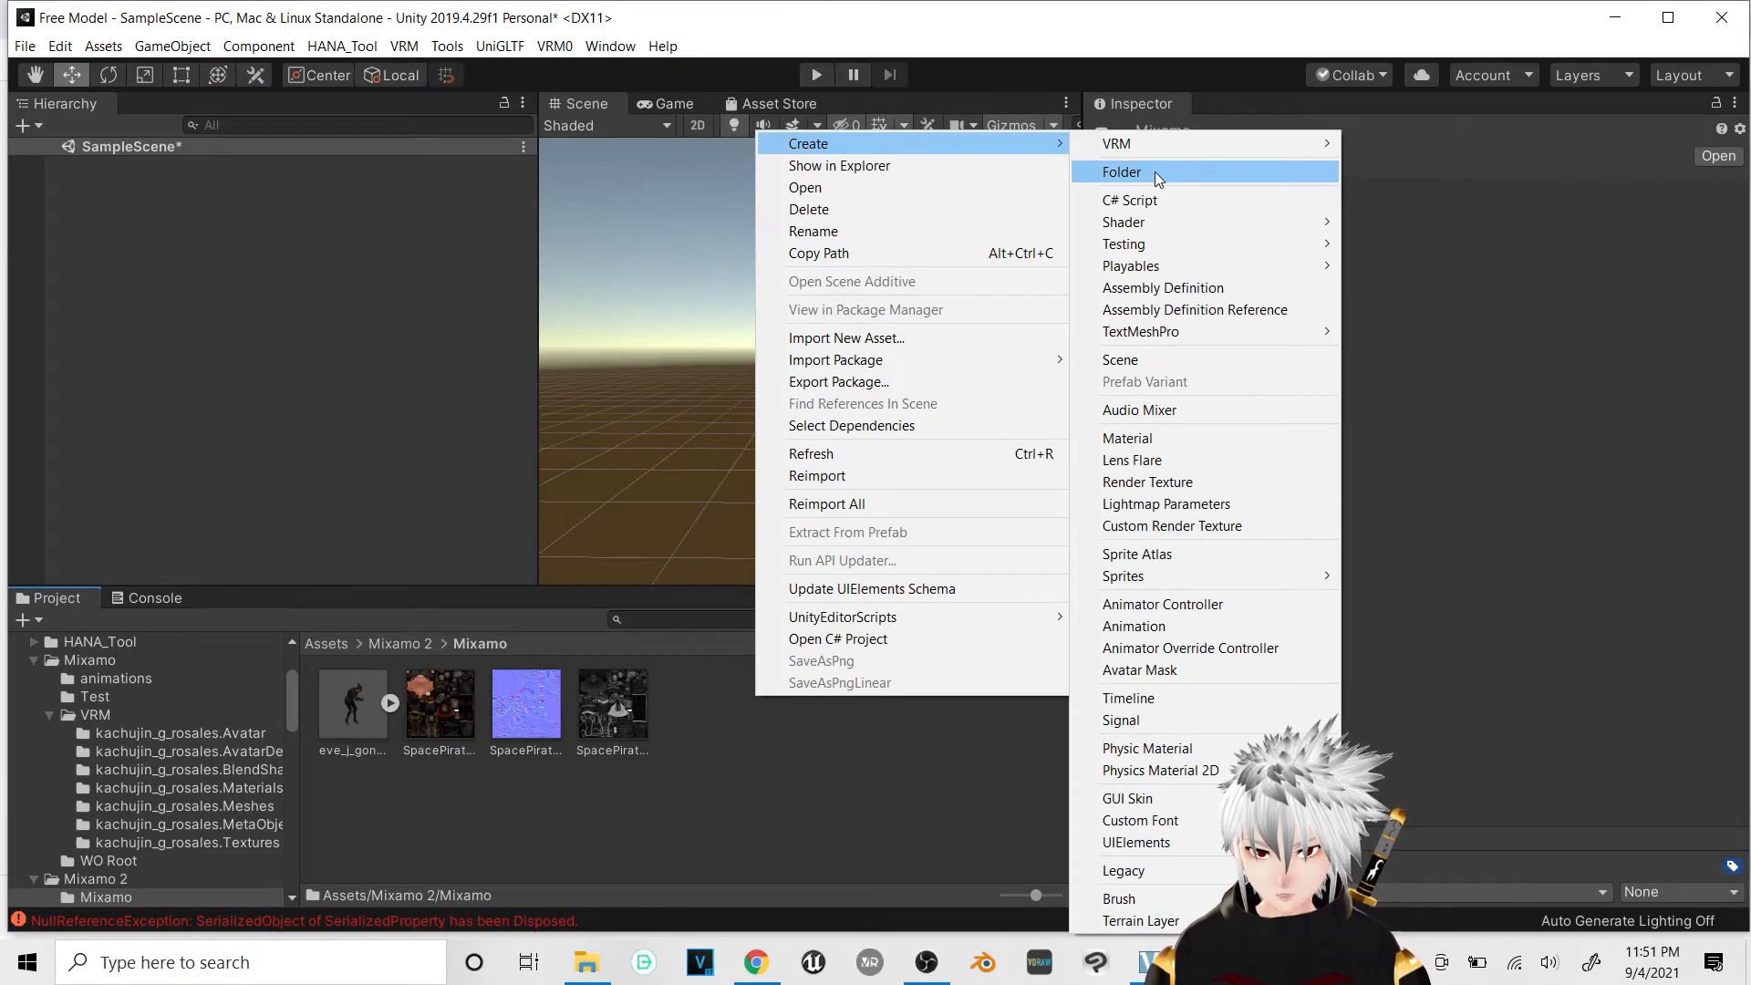
left_click(1136, 437)
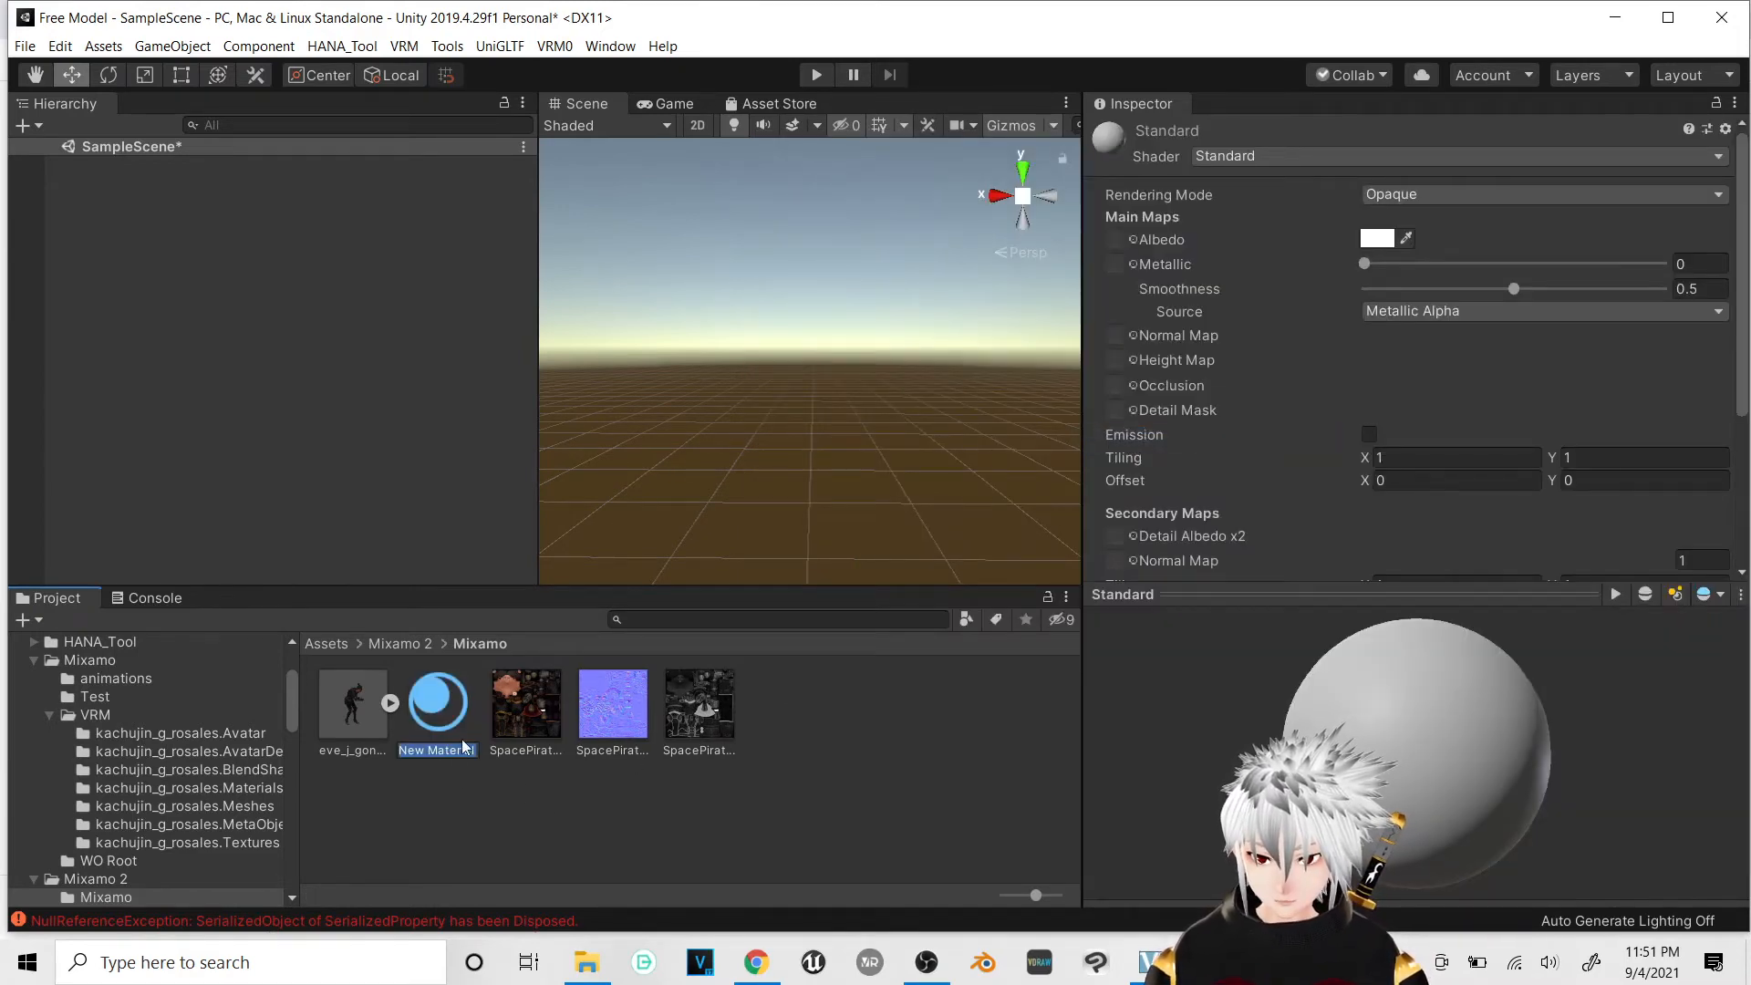
key("Return")
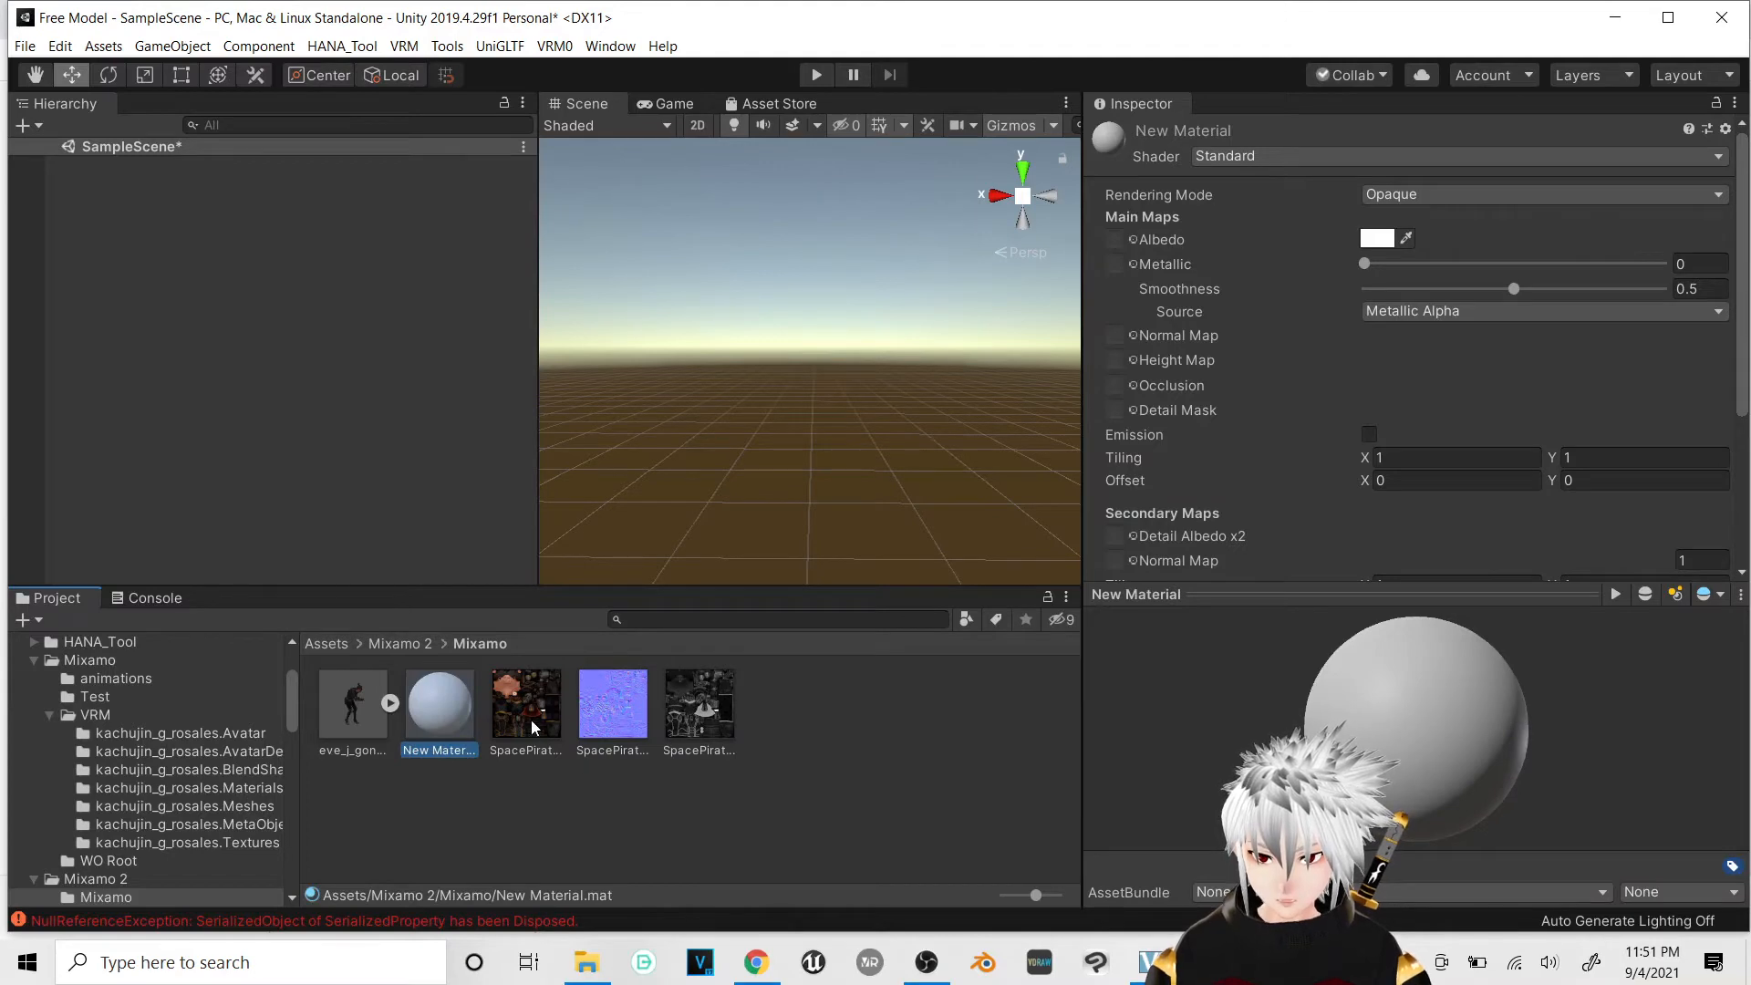
left_click(1411, 190)
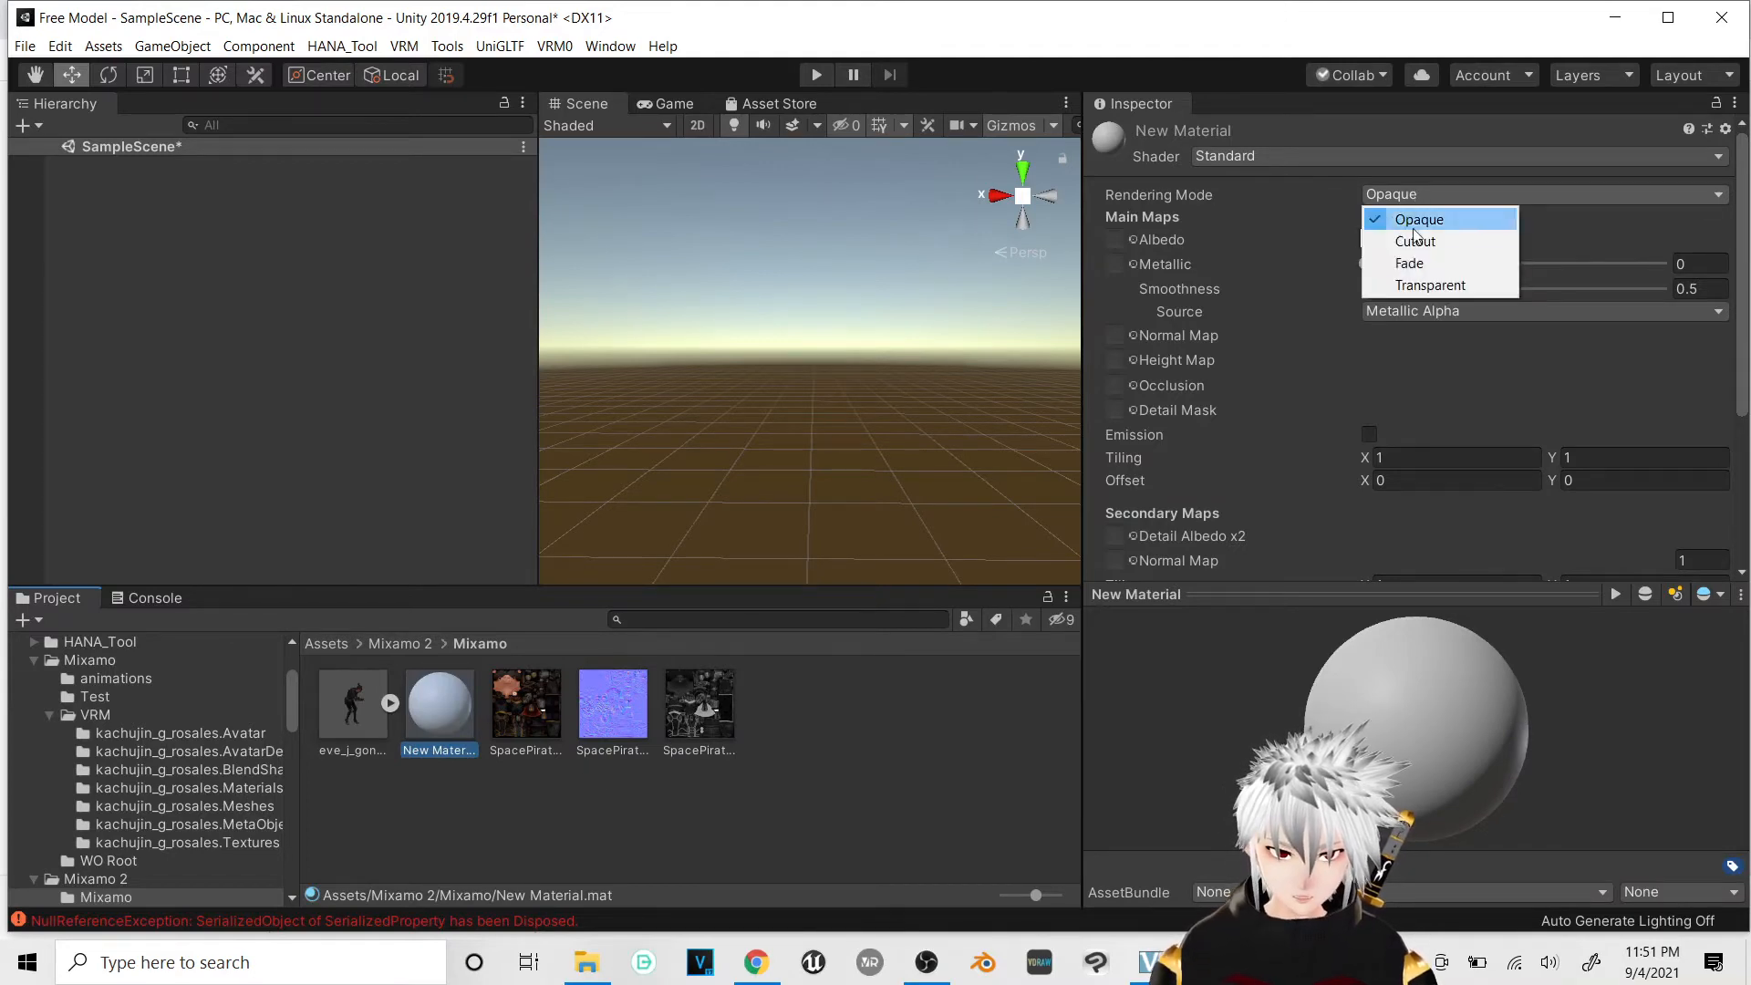
left_click(1413, 241)
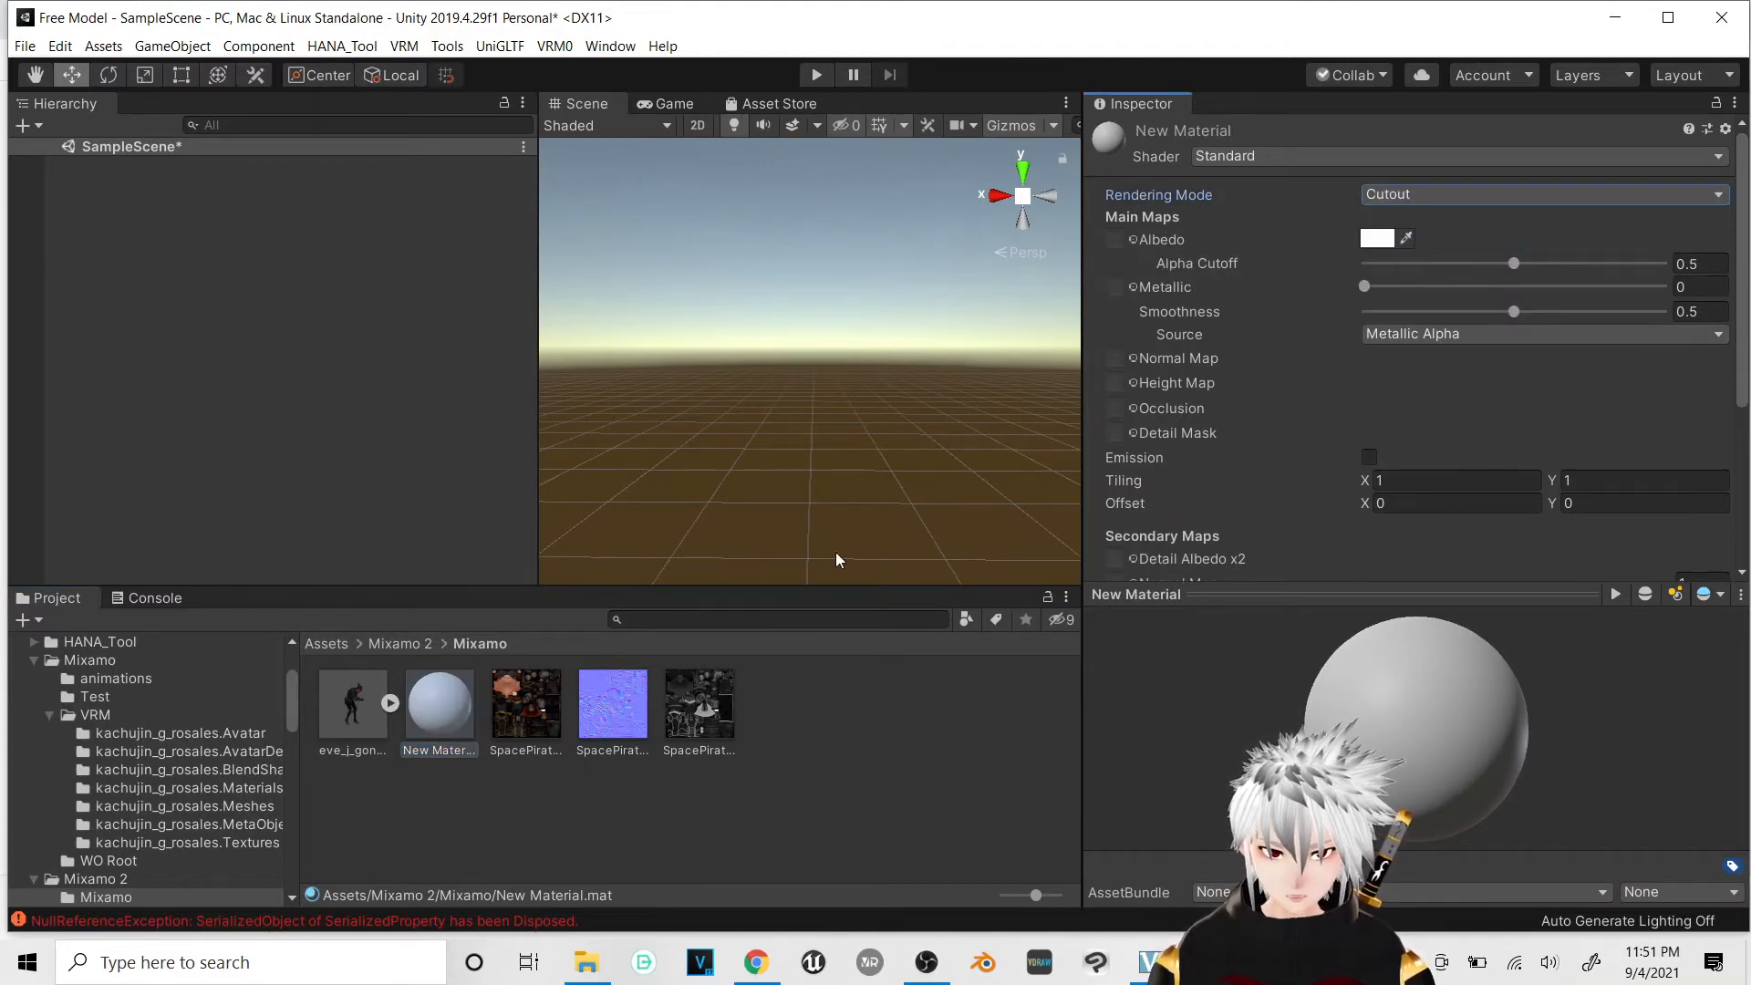
Step: Assign the SpacePirate_diffuse texture to the new material's Albedo map
left_click(532, 732)
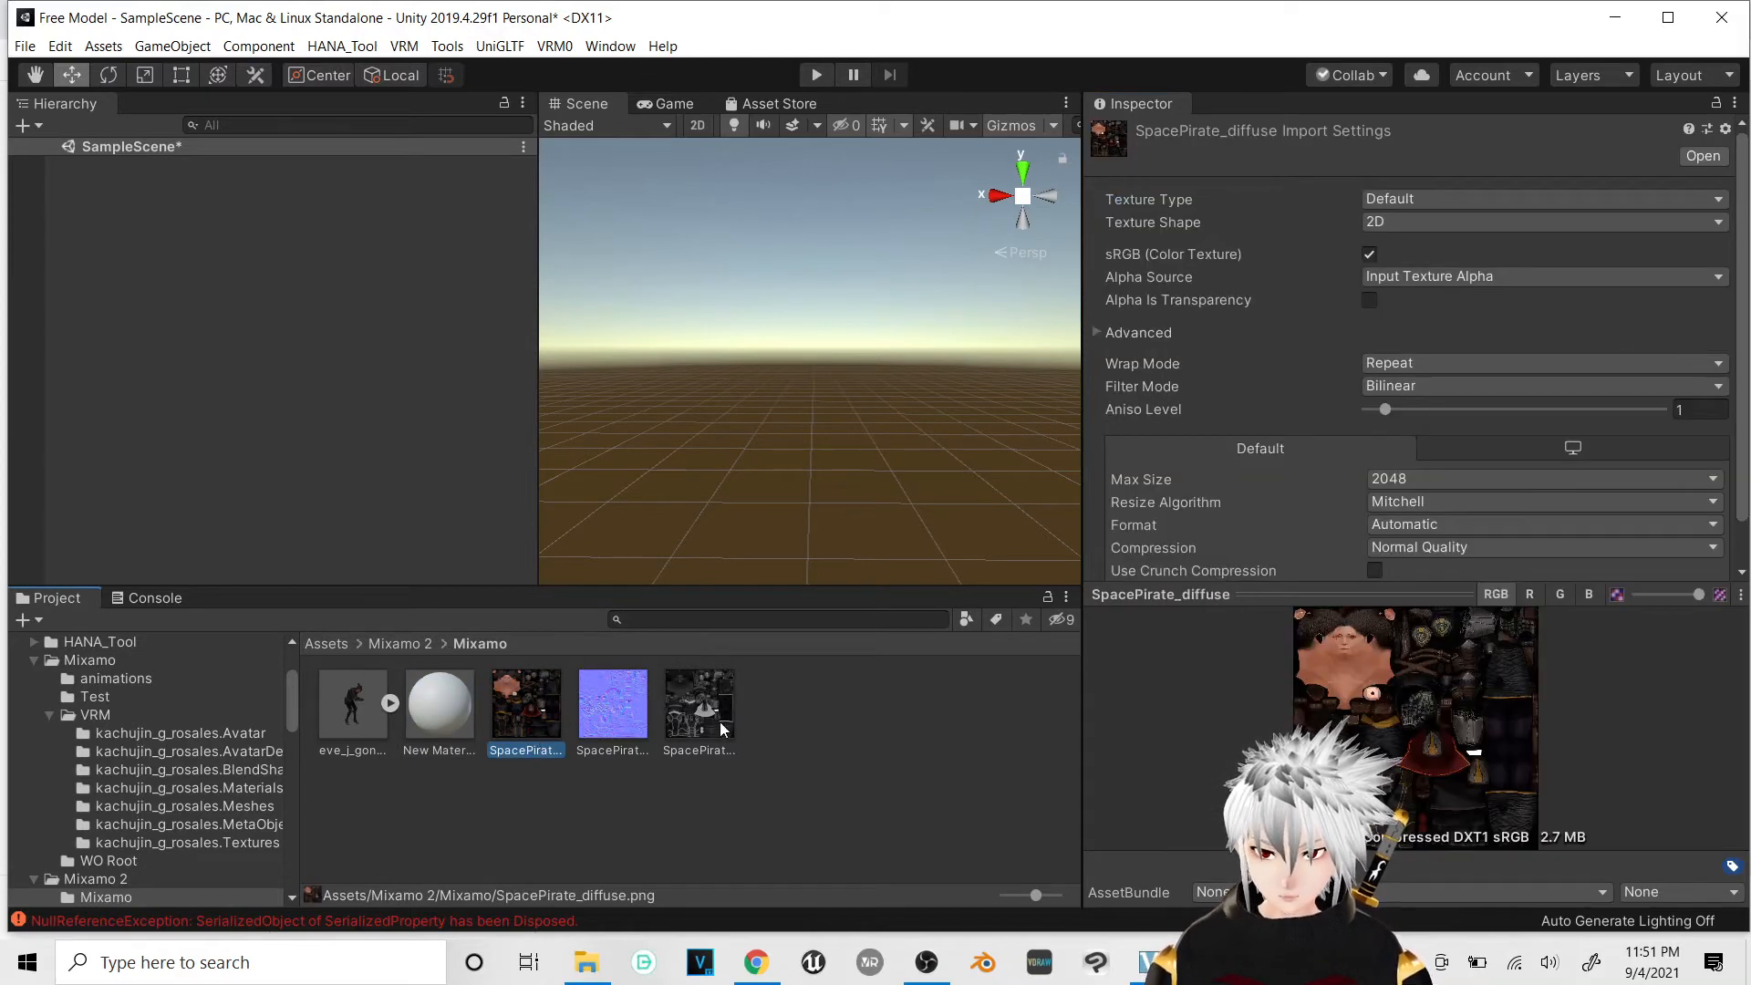
left_click(700, 728)
left_click(507, 715)
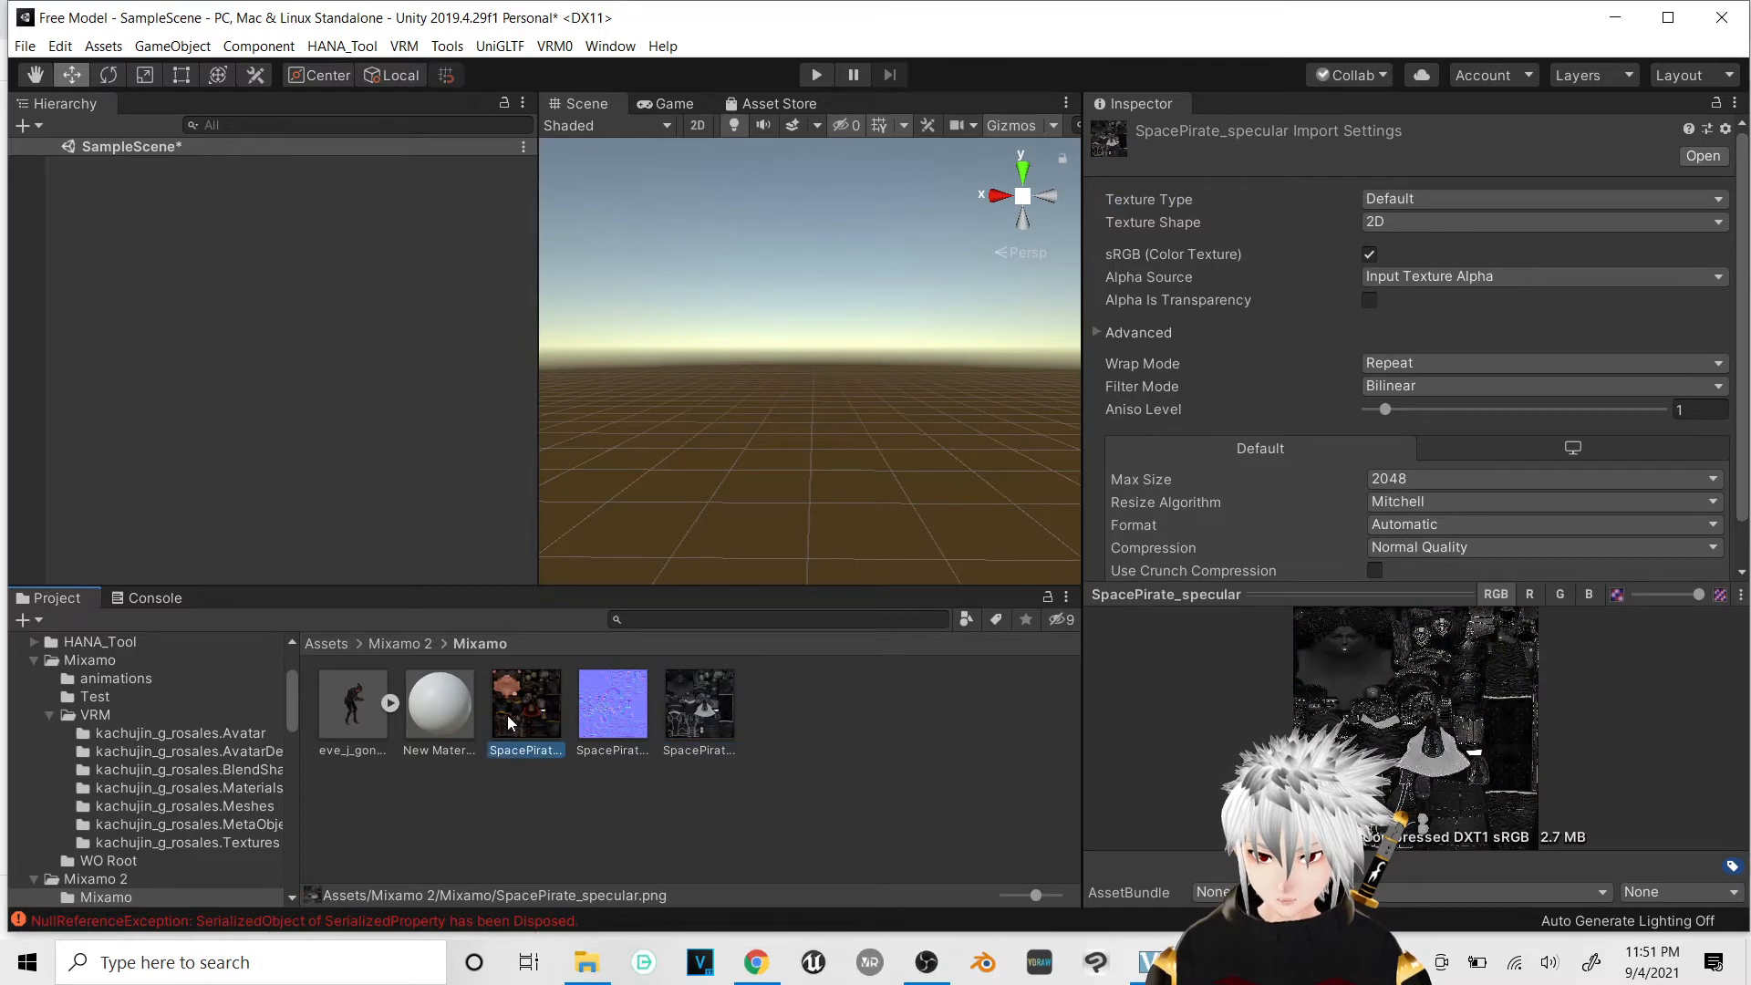
left_click_drag(538, 713, 747, 764)
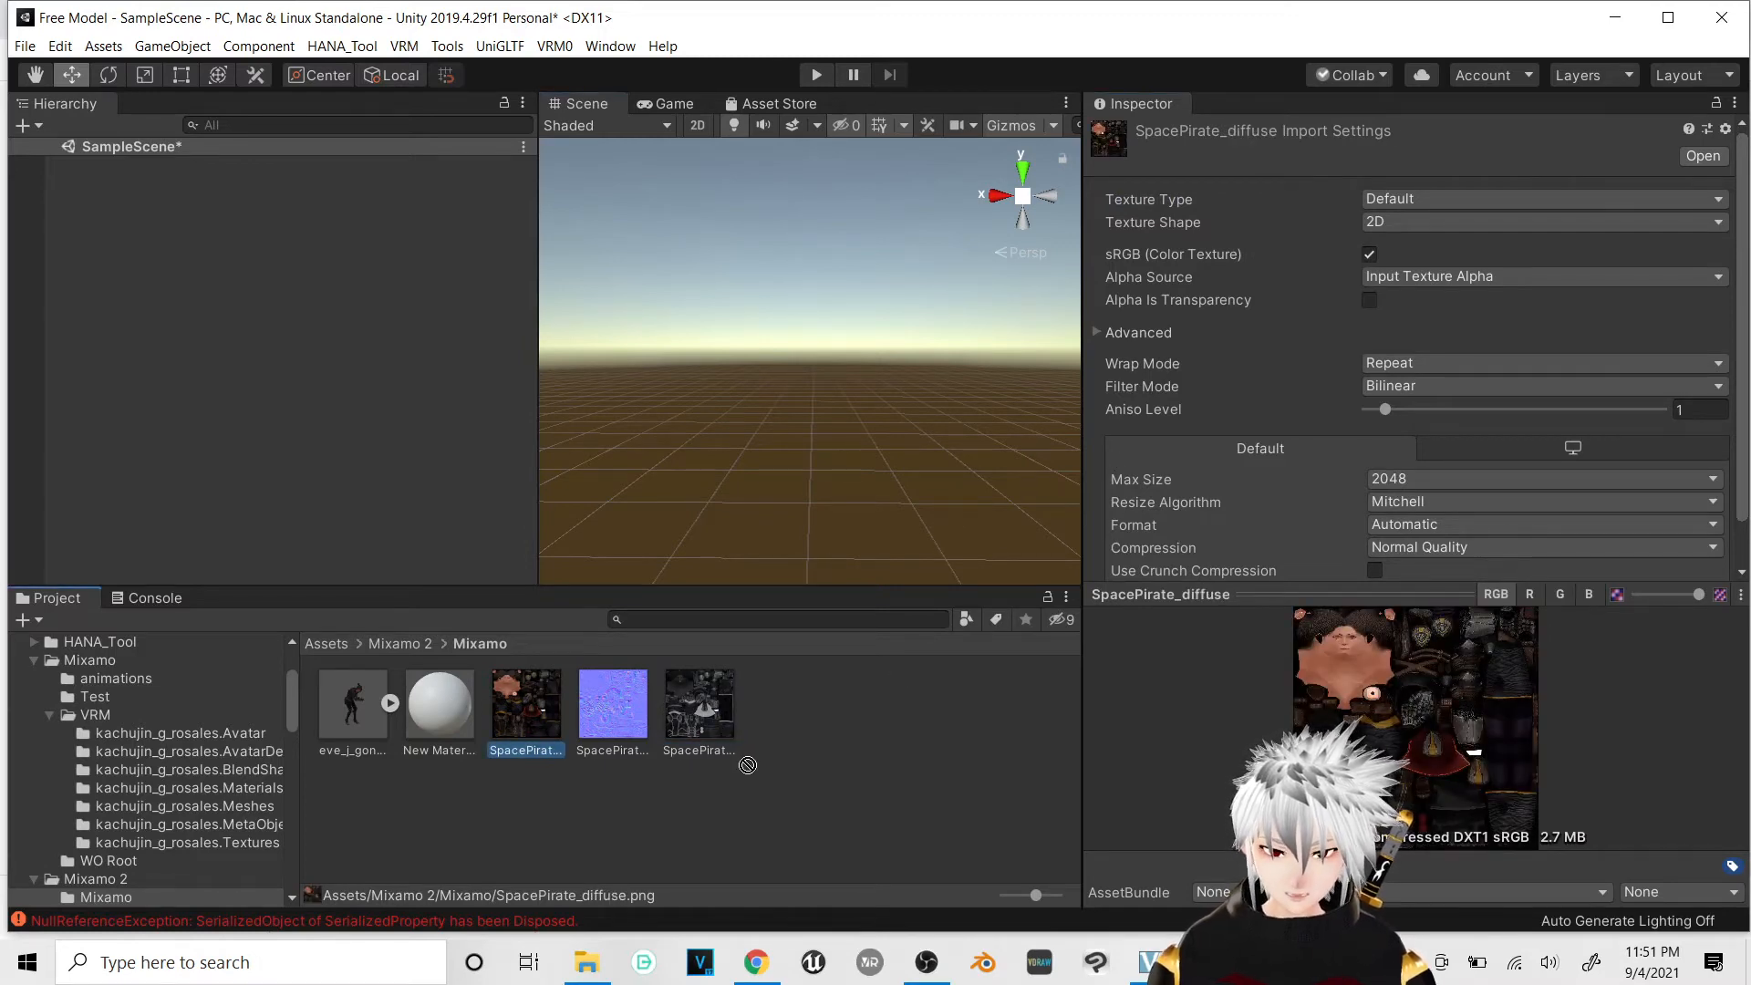
left_click(423, 737)
left_click_drag(536, 727, 1185, 407)
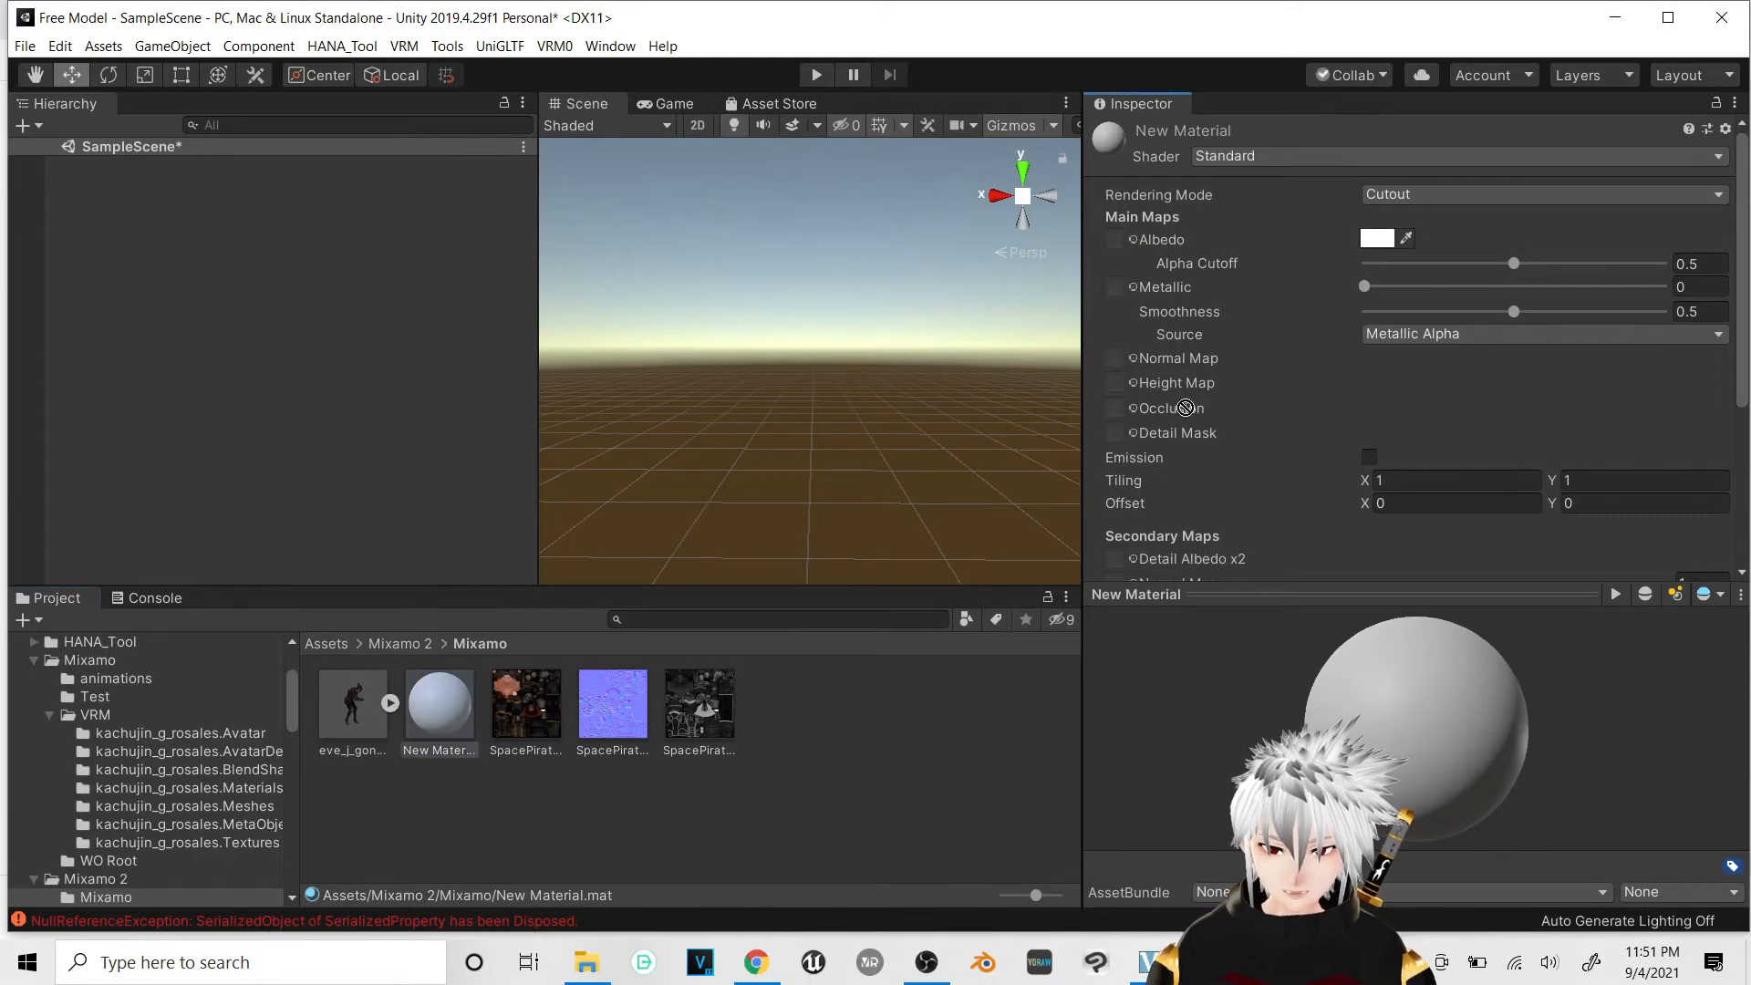
left_click_drag(1134, 228, 1133, 229)
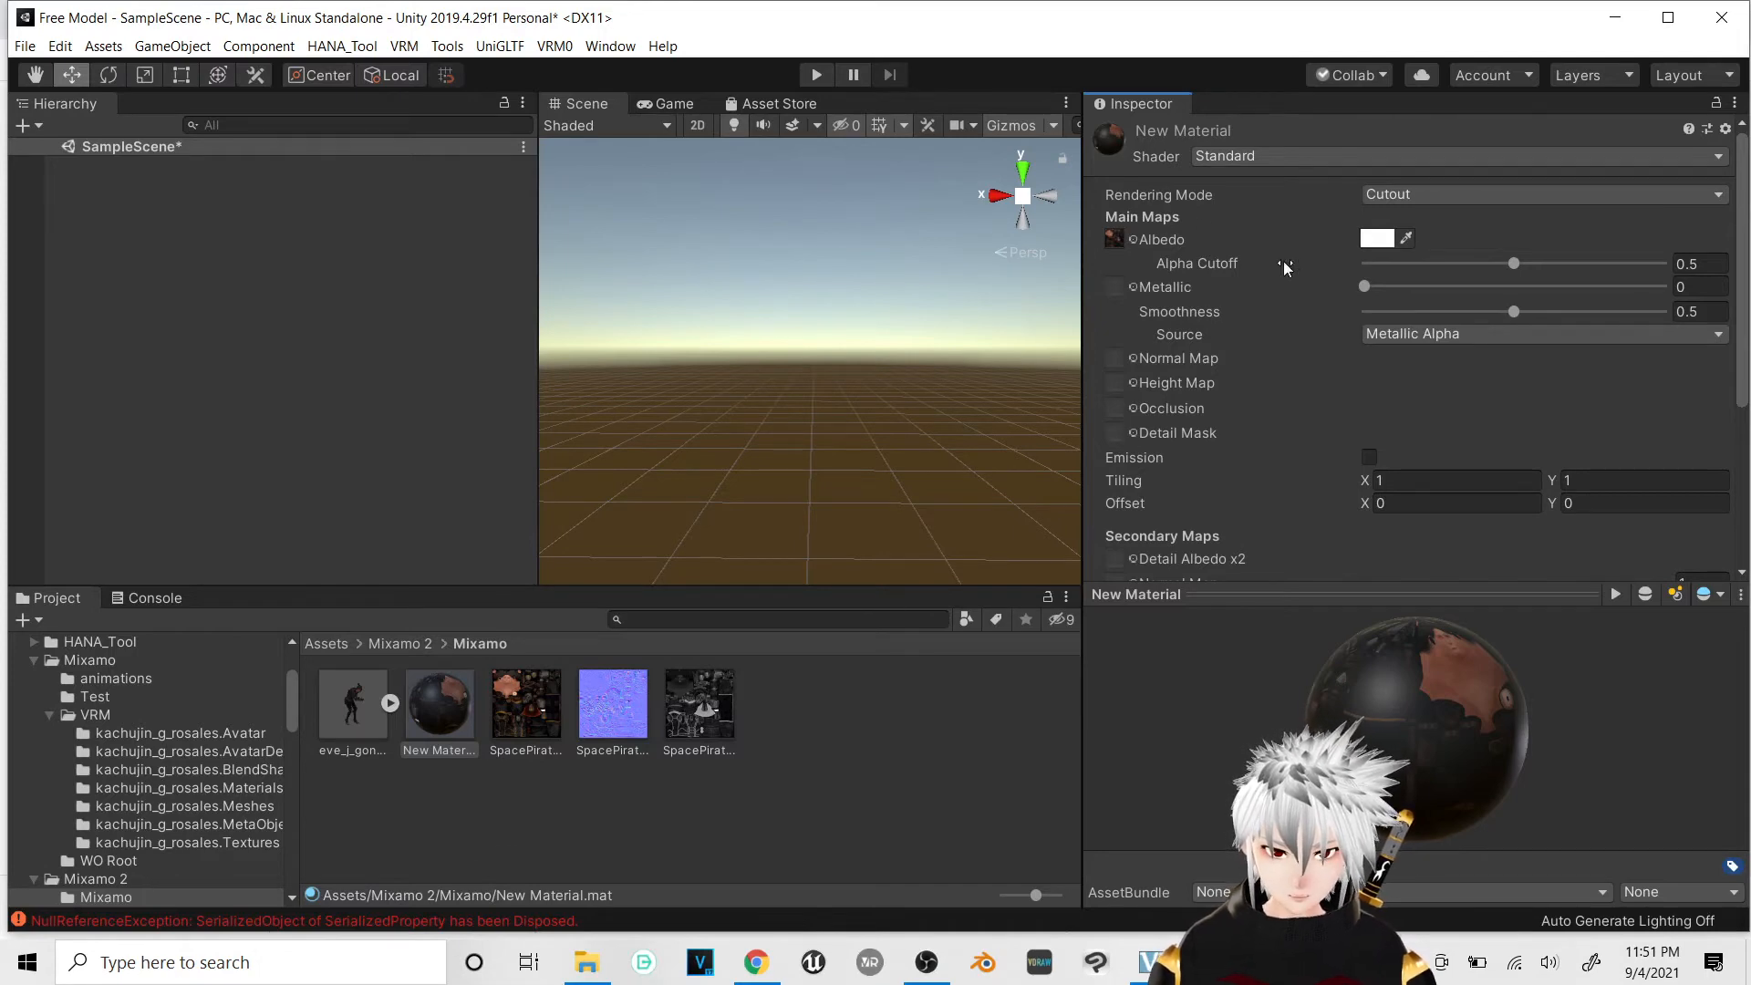
Step: Change the new material's shader to VRM/MToon and inspect its preview sphere
left_click(1262, 156)
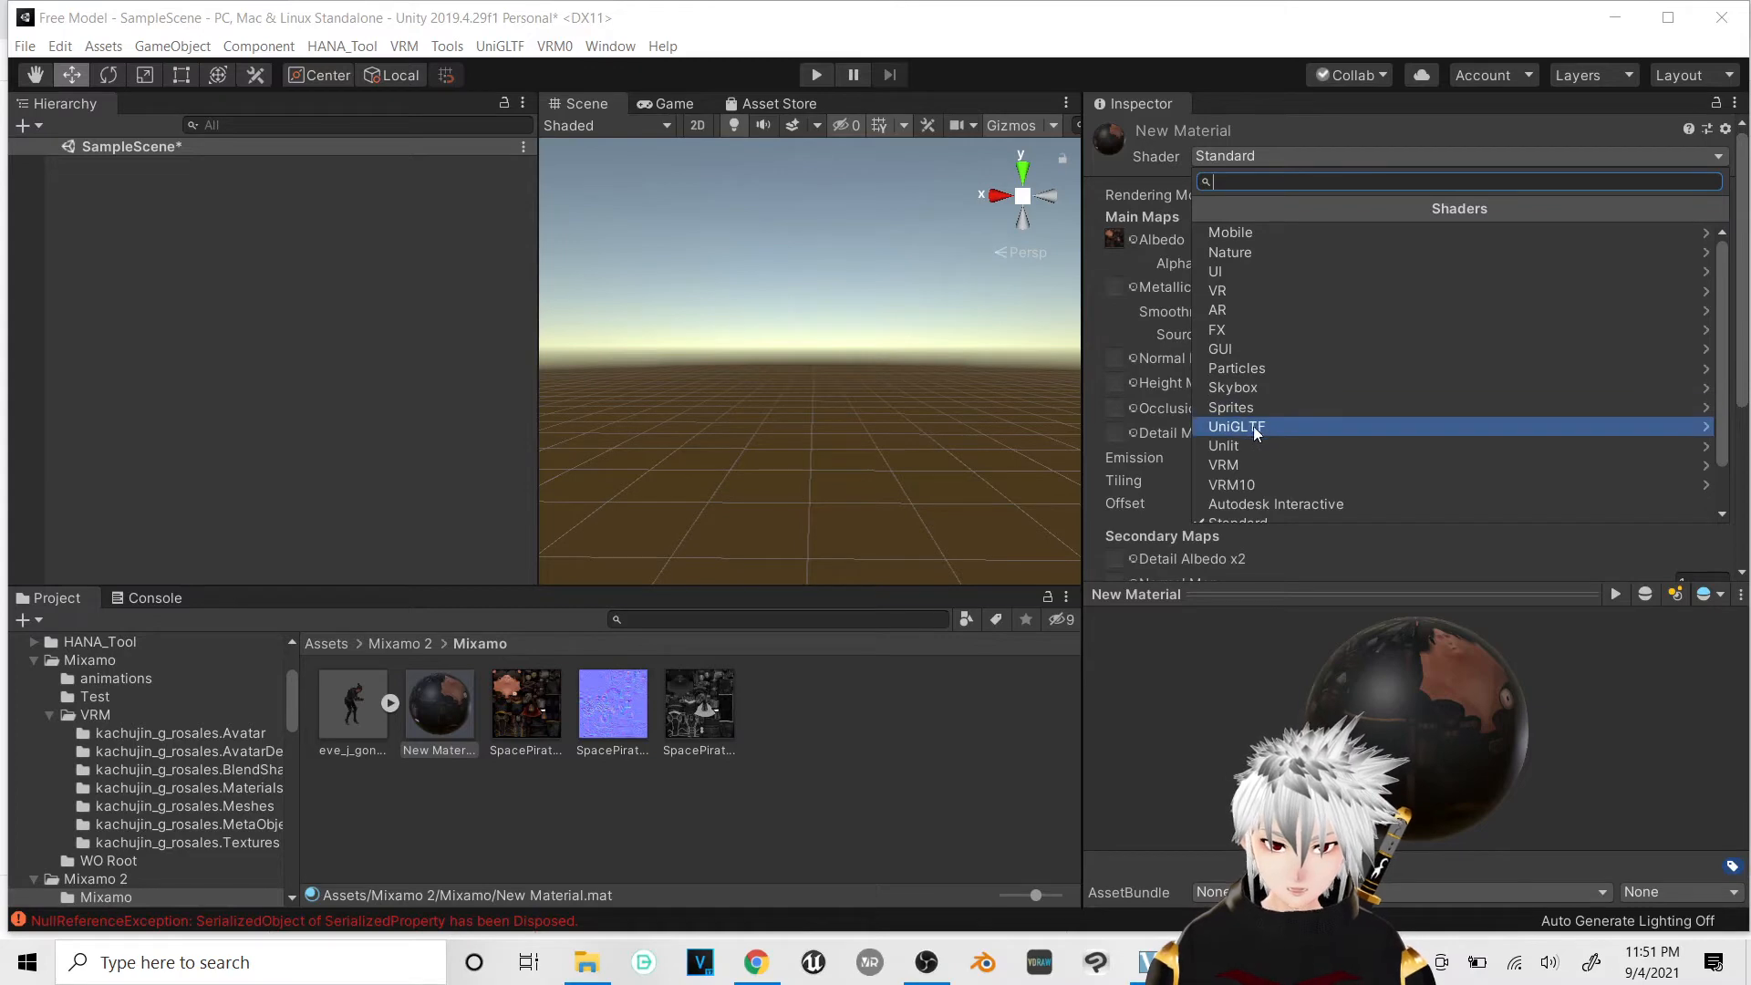
left_click(1701, 471)
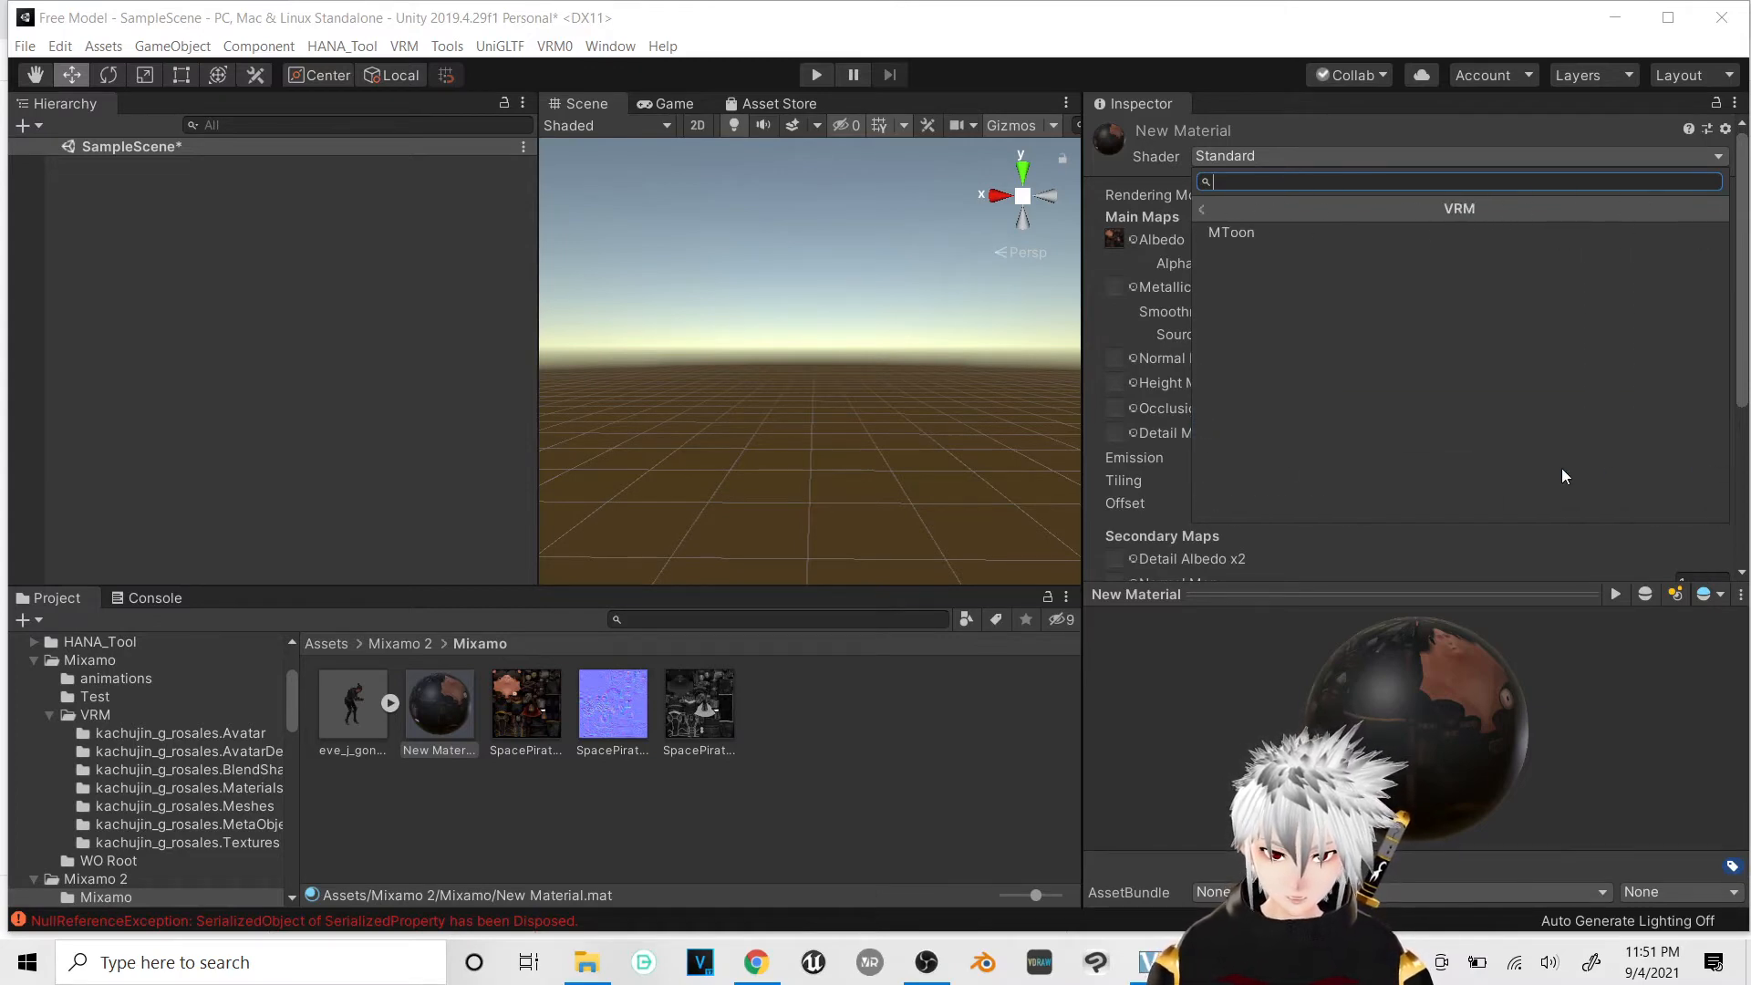
left_click(1262, 230)
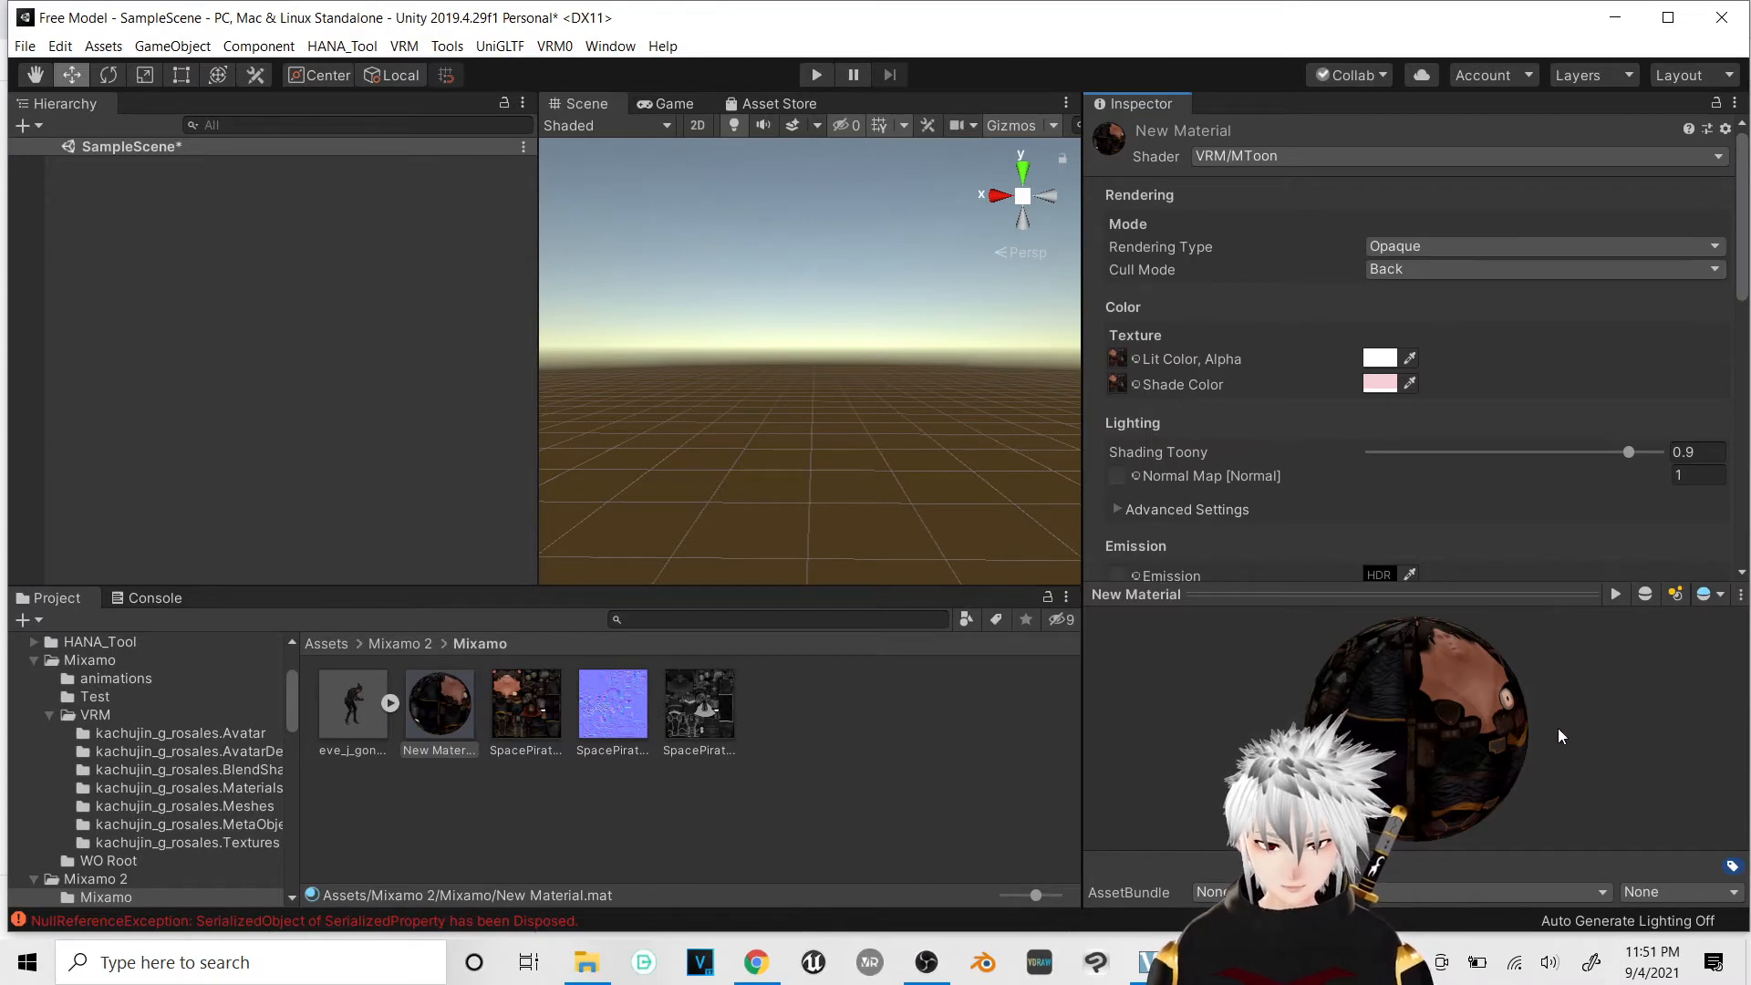
left_click_drag(1552, 730, 1495, 723)
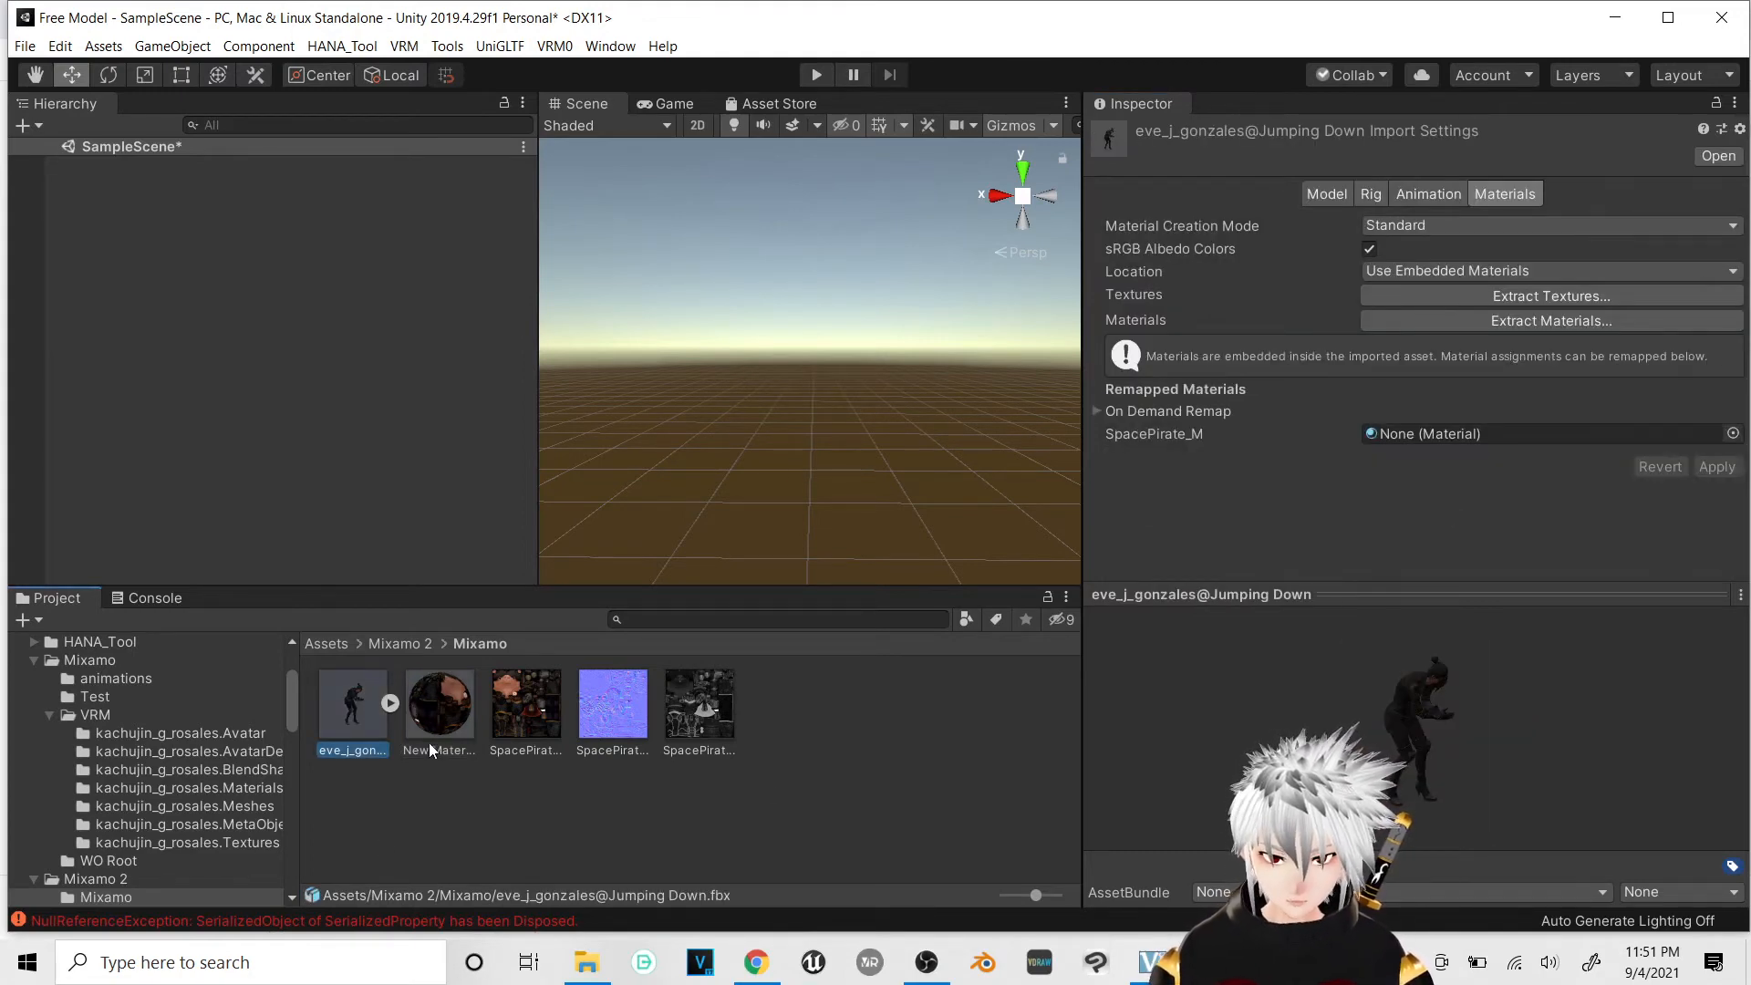
Step: Remap the Jumping Down model's SpacePirate_M slot to New Material and apply the import settings
left_click_drag(428, 726, 1444, 438)
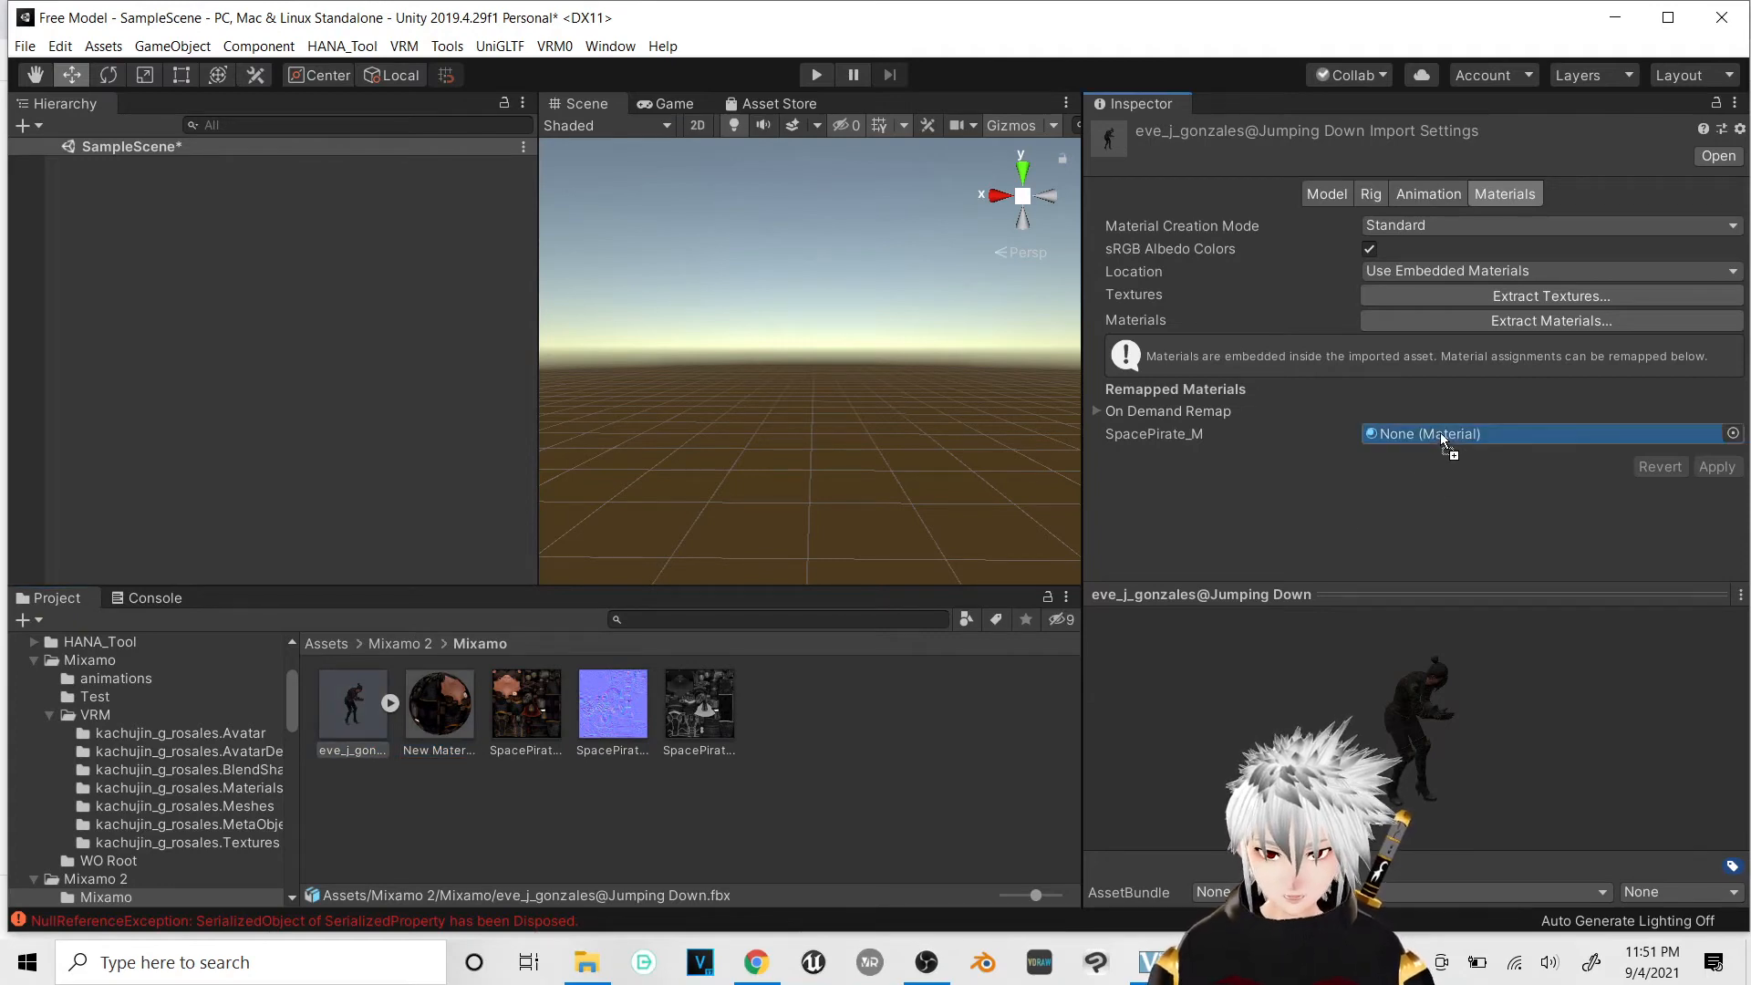
left_click_drag(1457, 434, 1459, 434)
left_click(1712, 466)
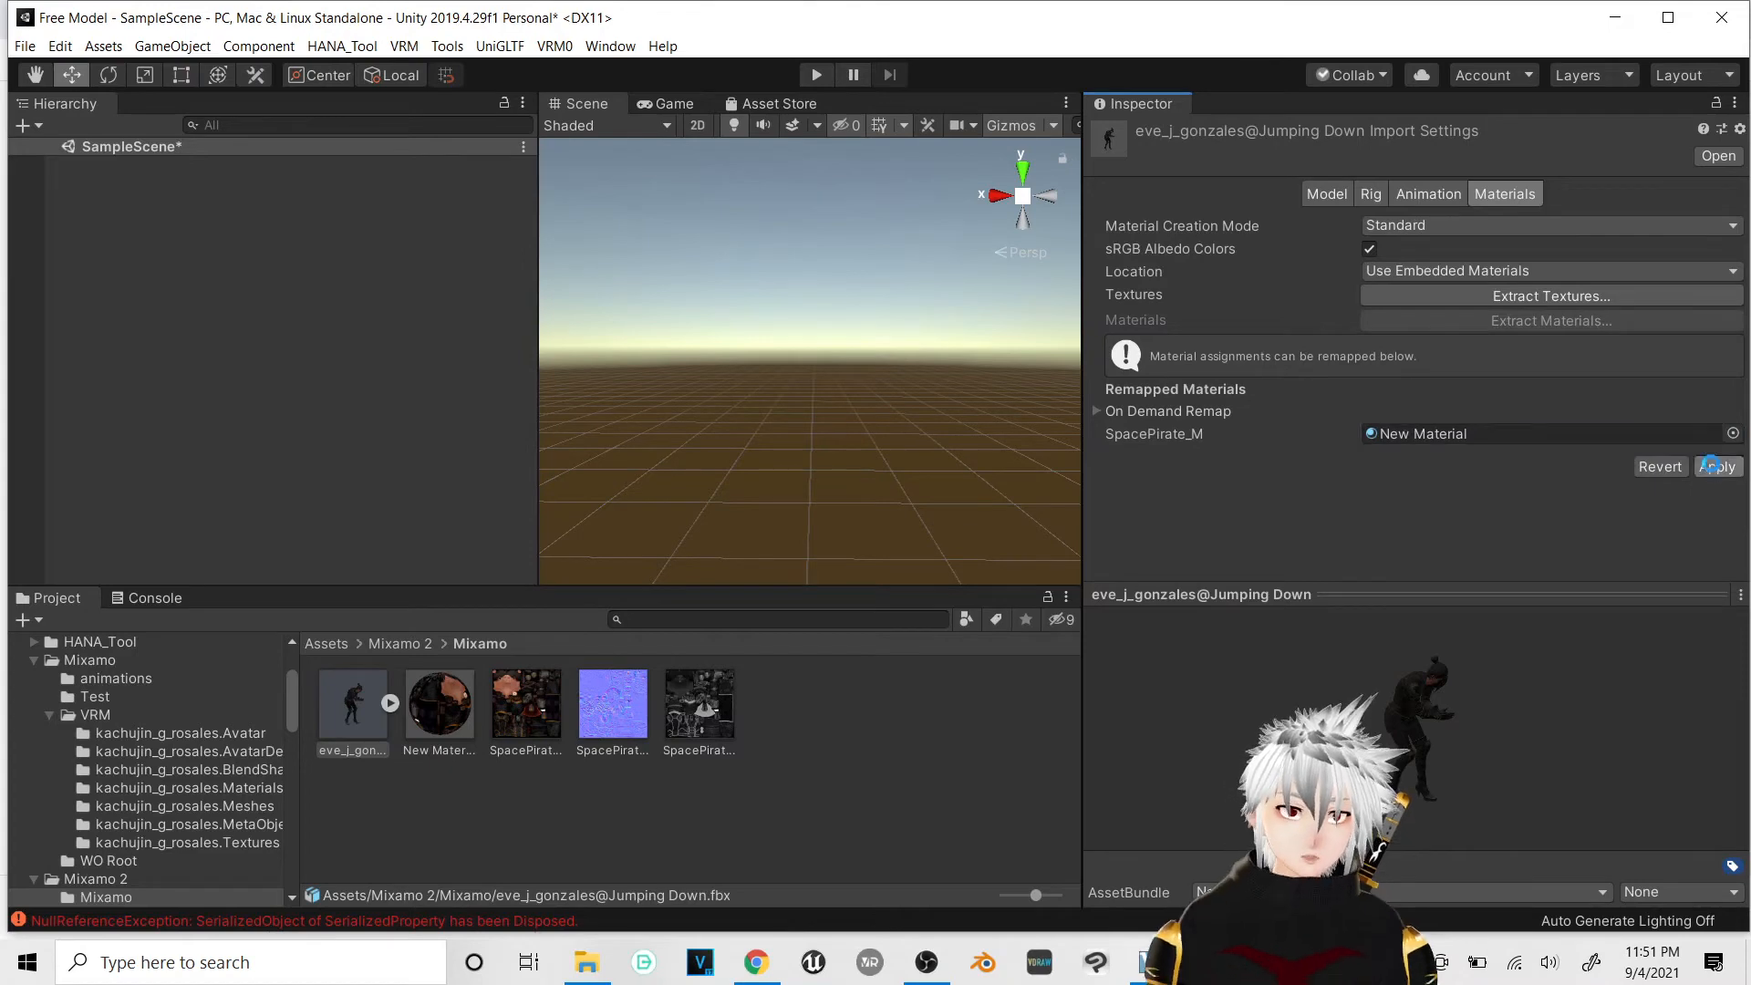
Step: Open the humanoid rig's avatar configuration without saving the scene and review the bone mapping for the body, arms and legs
left_click(1372, 194)
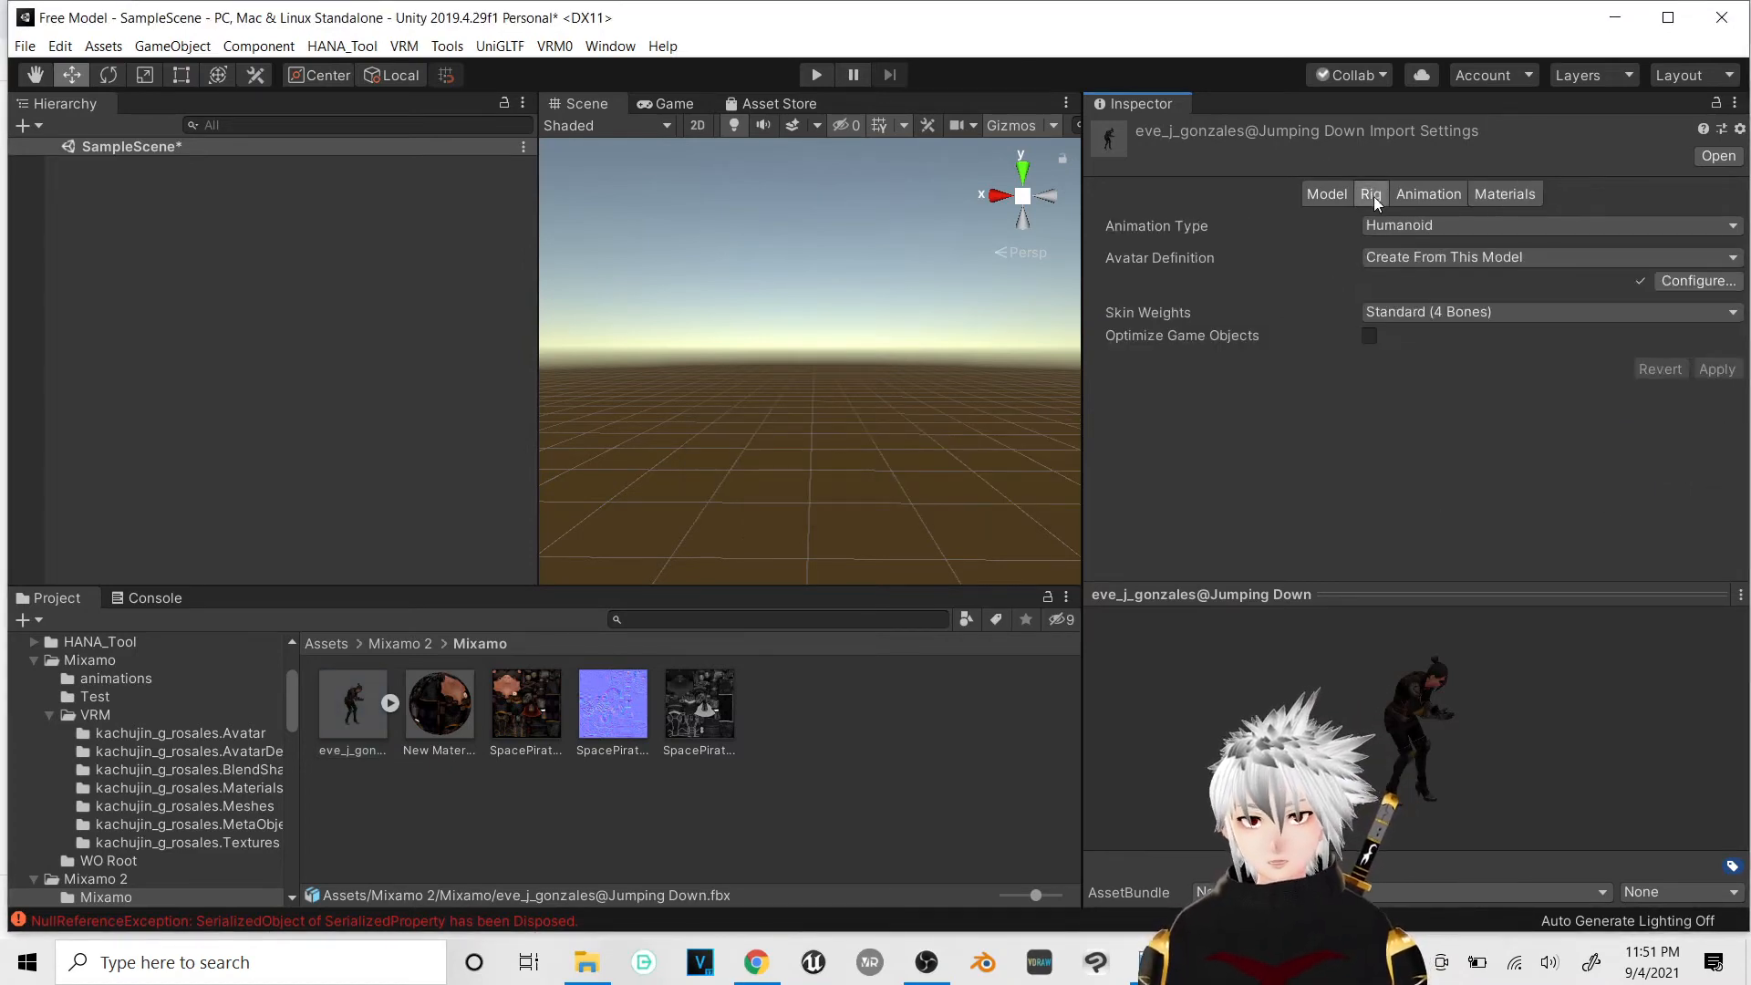
left_click(1698, 281)
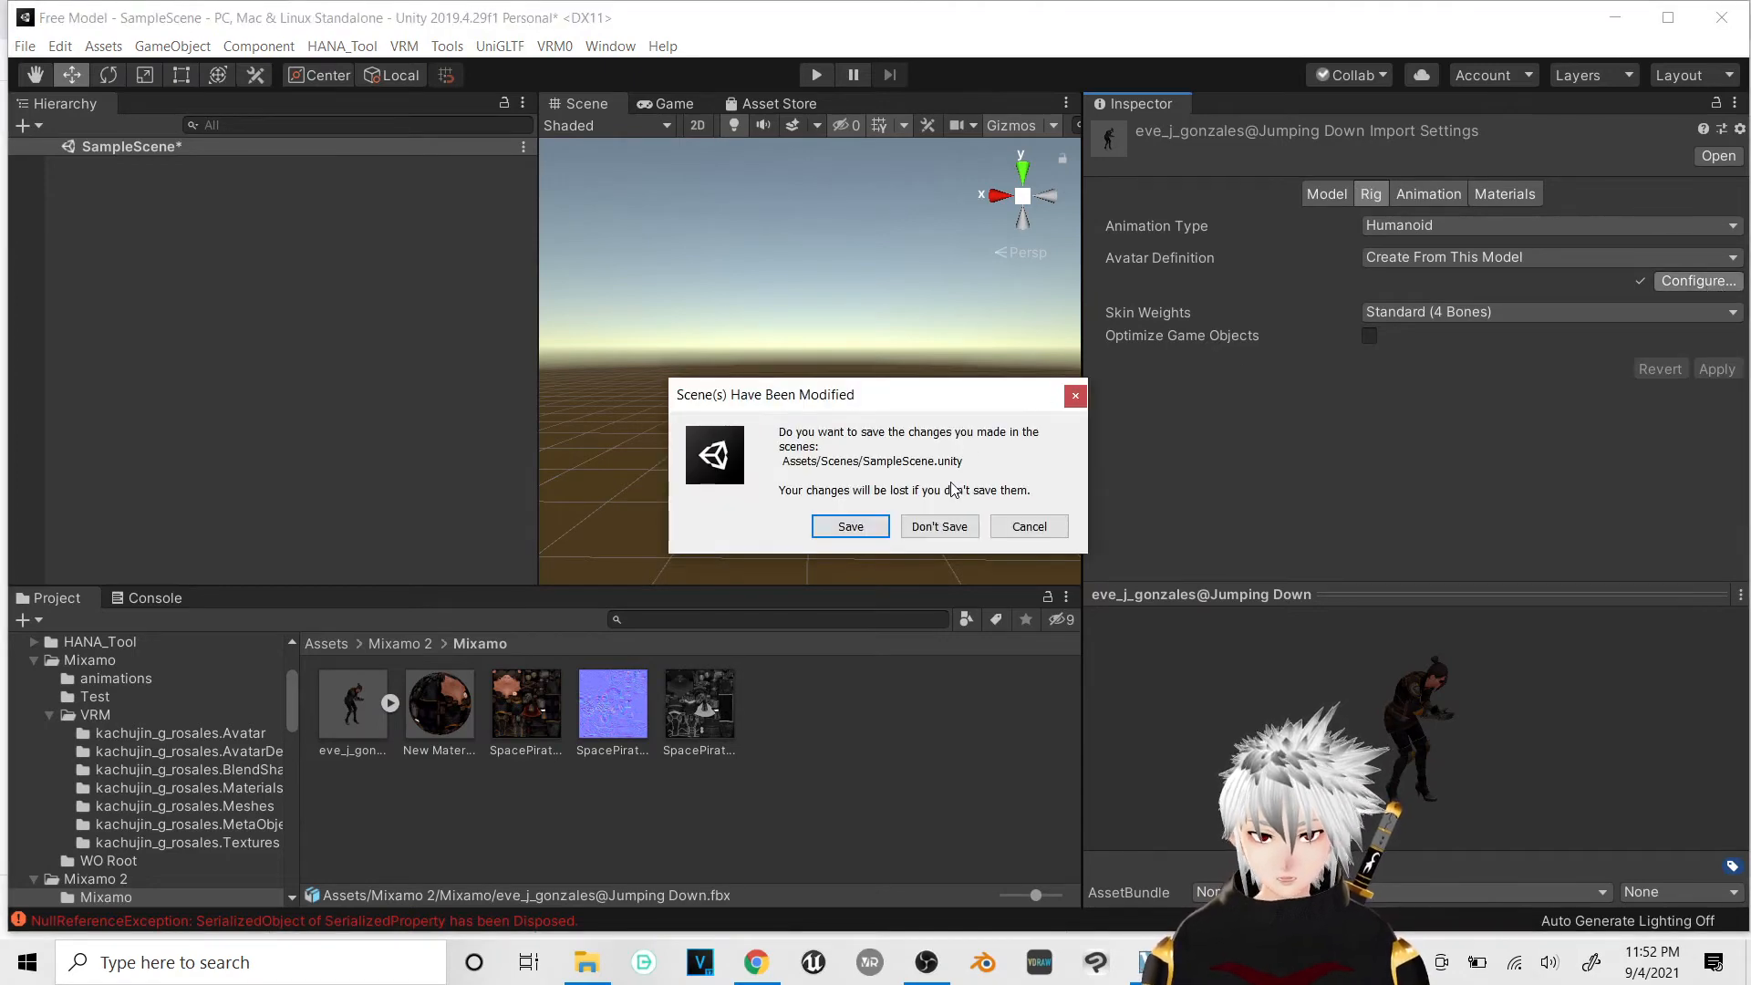
left_click(939, 521)
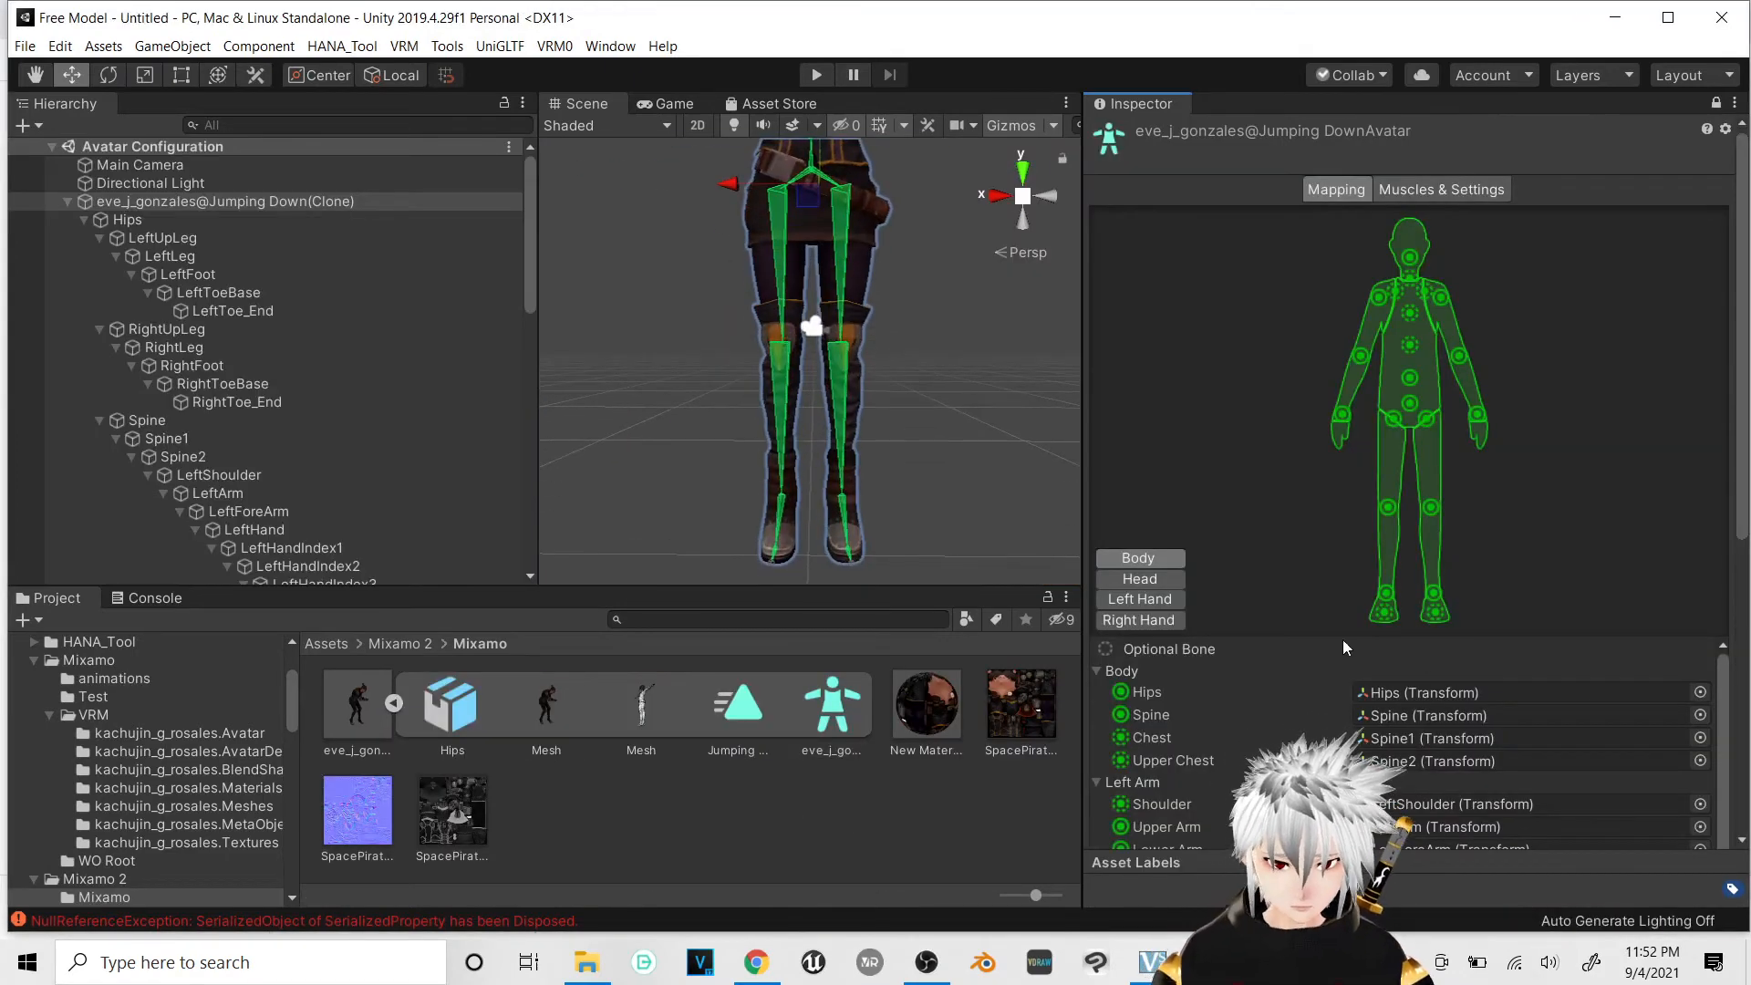
scroll(1332, 709, "down", 1)
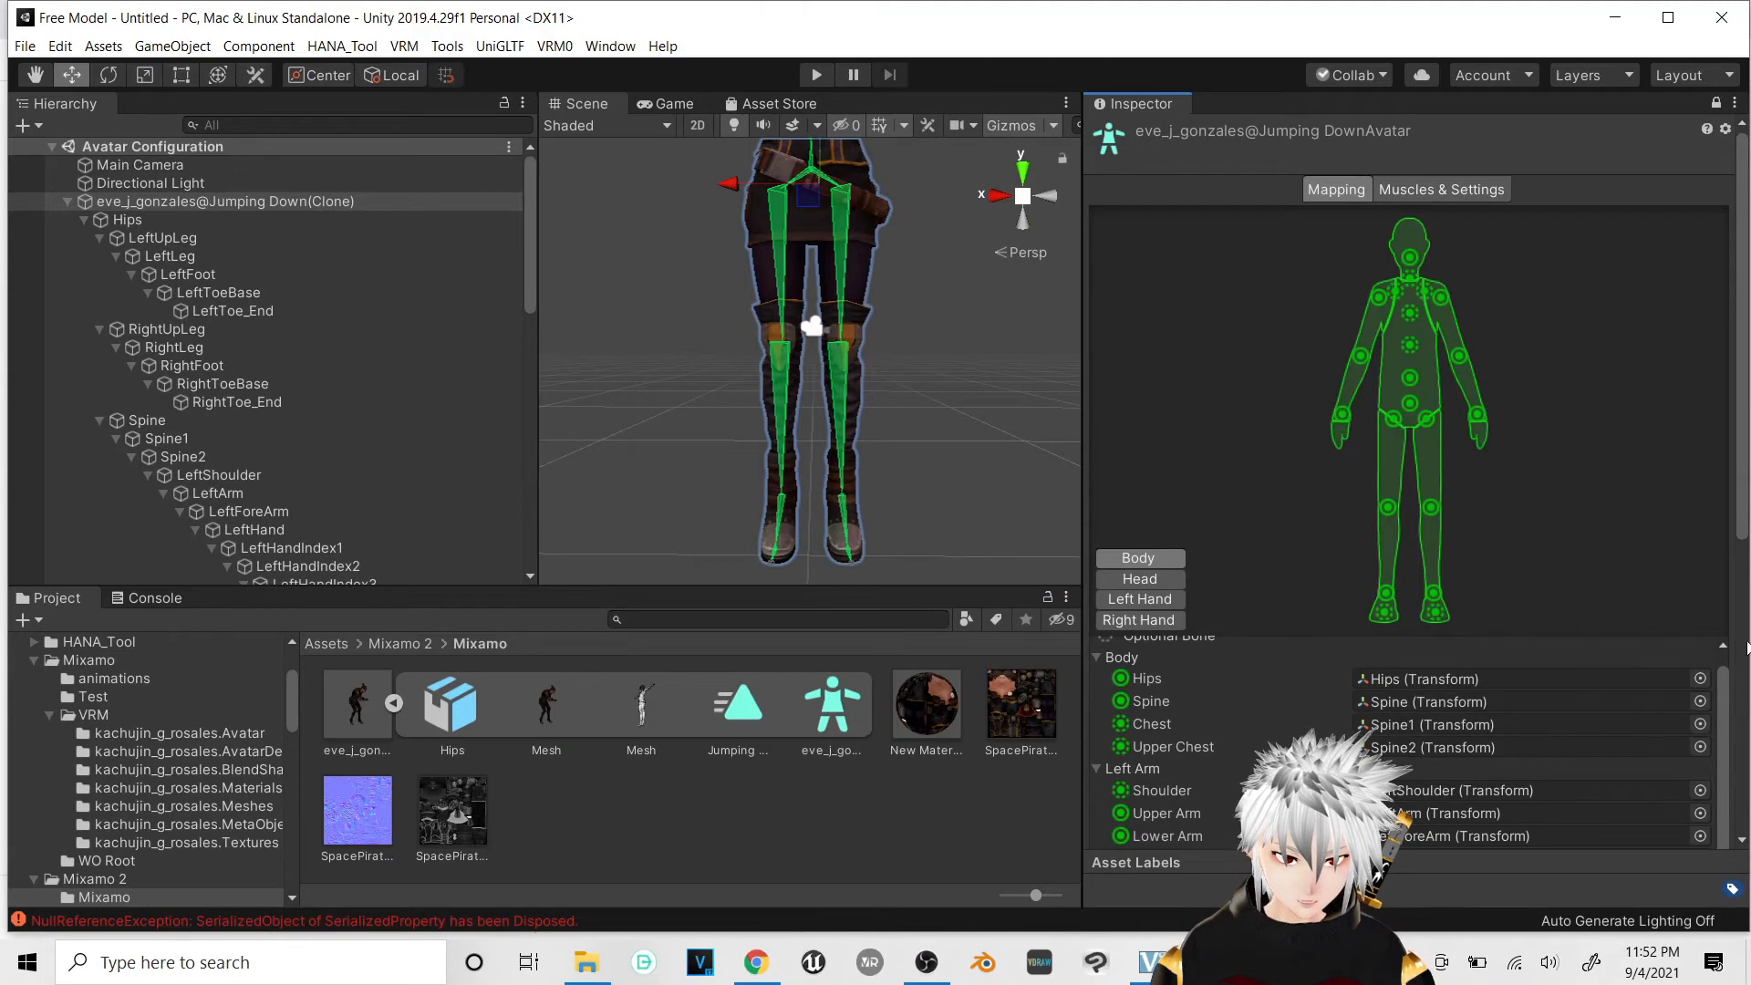
scroll(1687, 637, "down", 8)
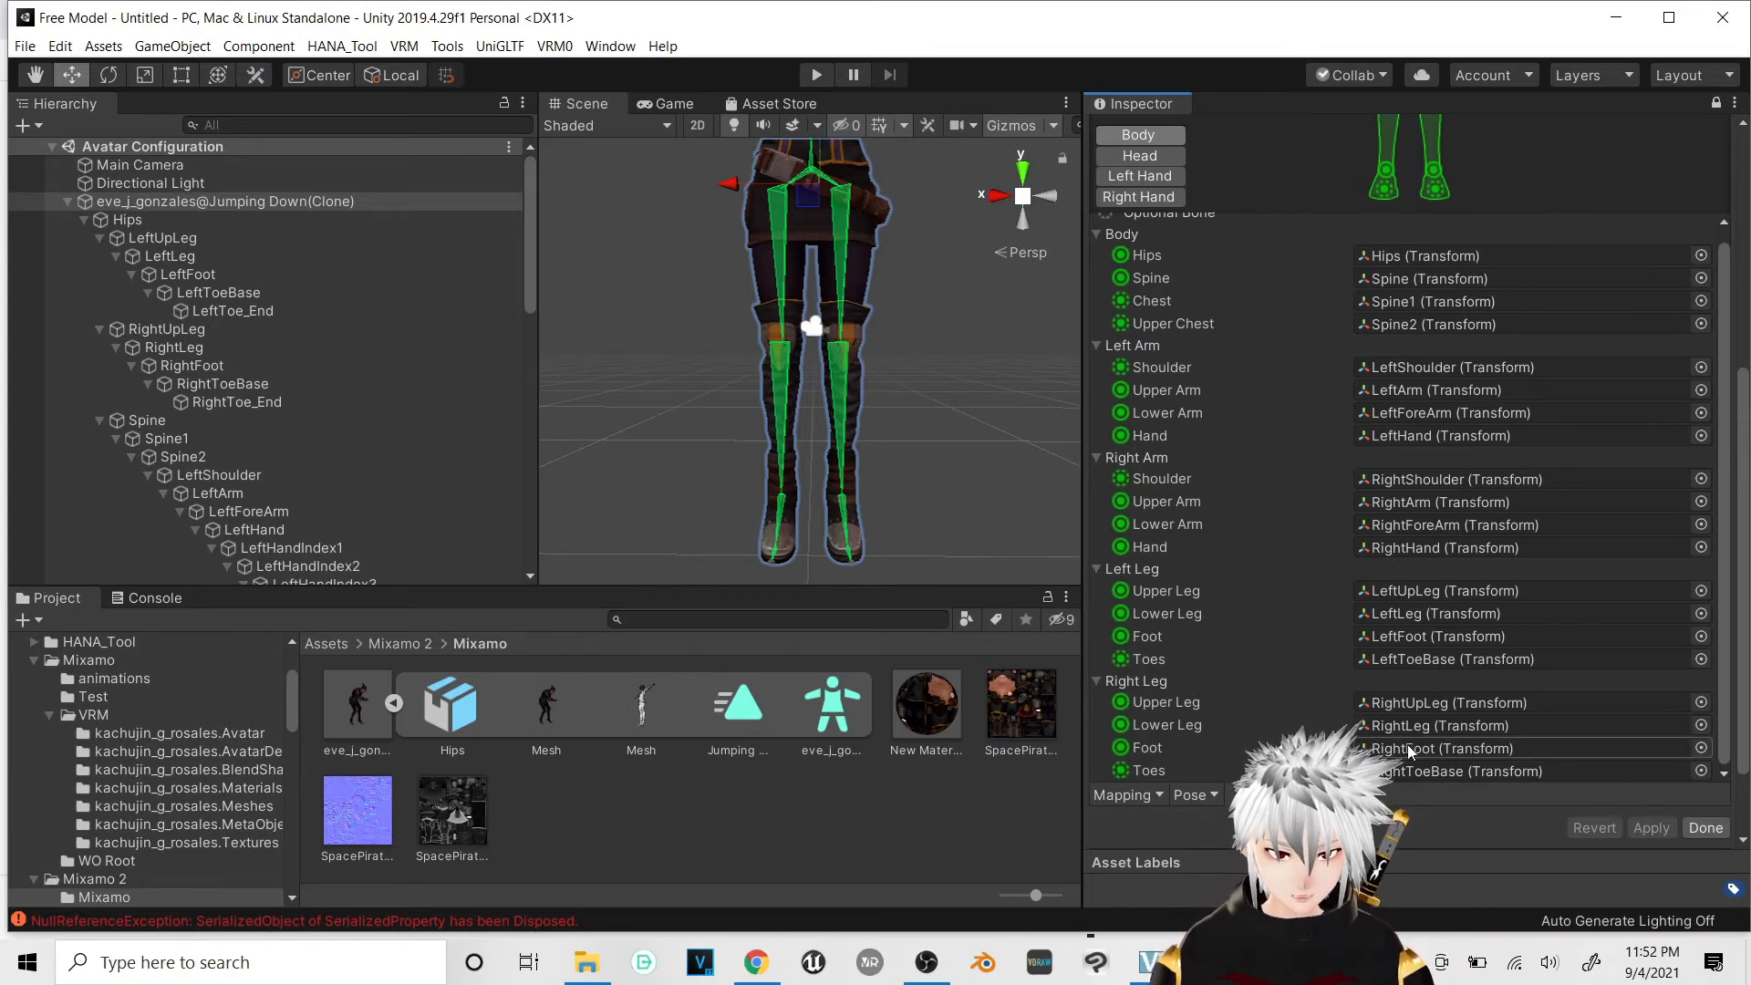
scroll(1437, 385, "up", 1)
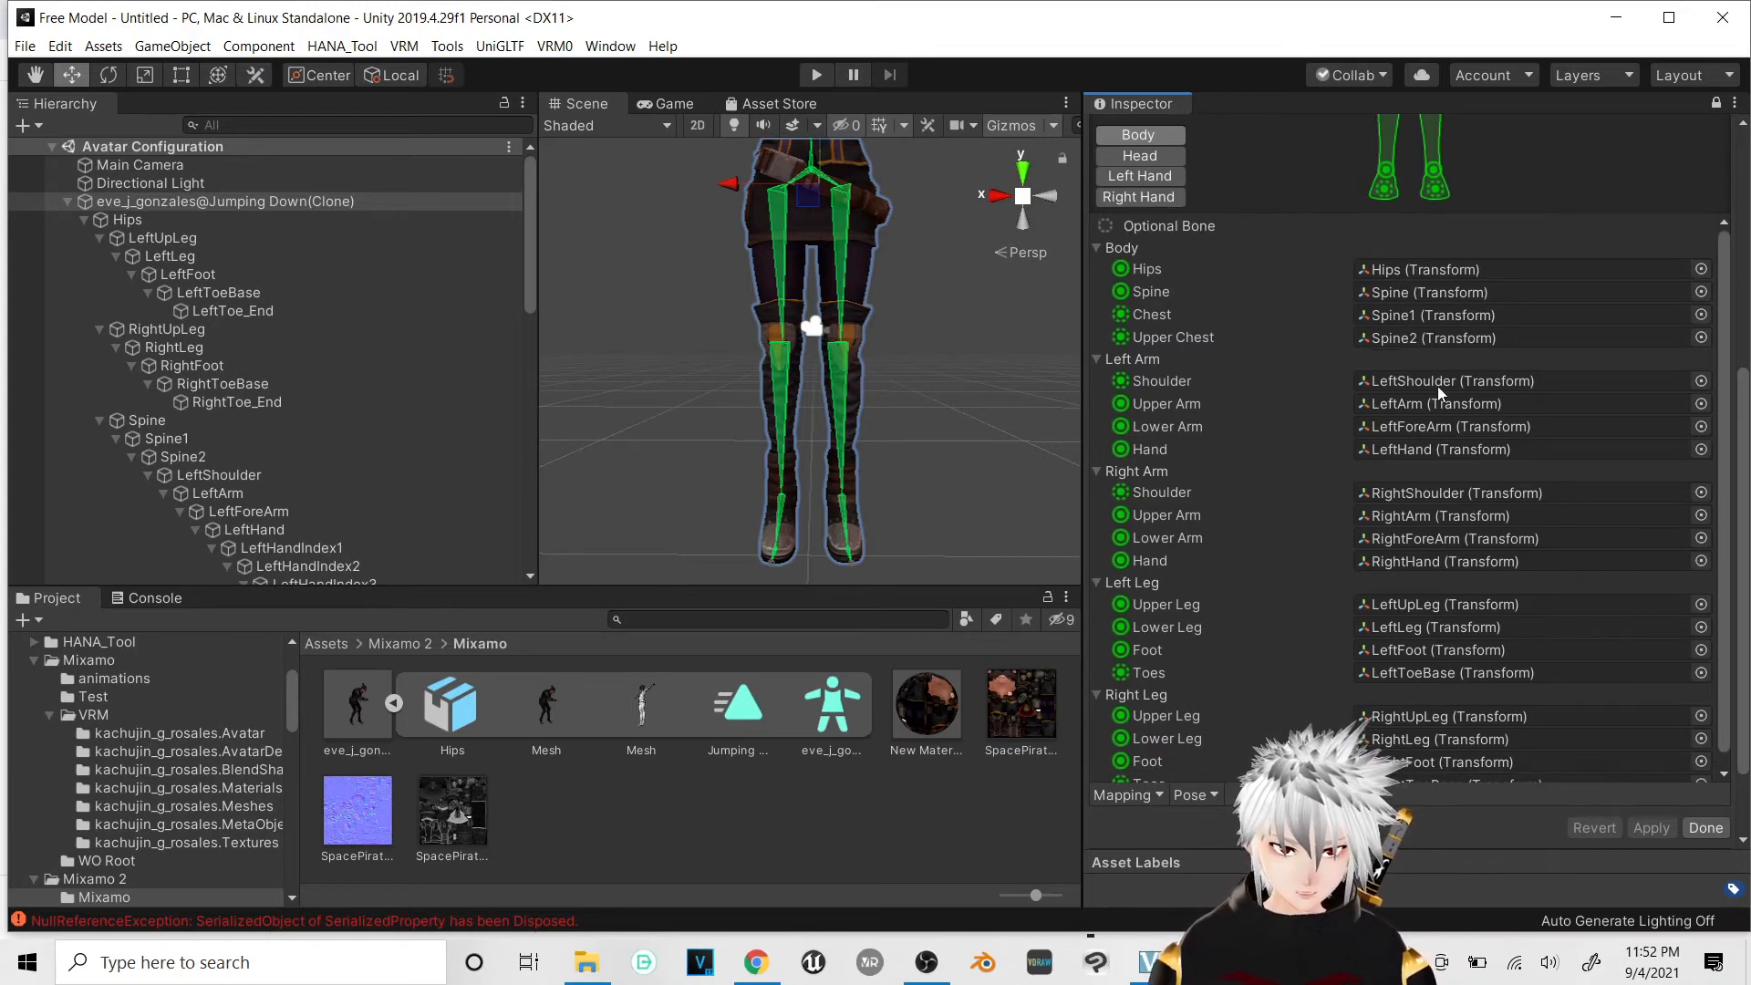
Step: Review the avatar's head, left-hand and right-hand bone mappings and close the avatar configuration
left_click(1135, 157)
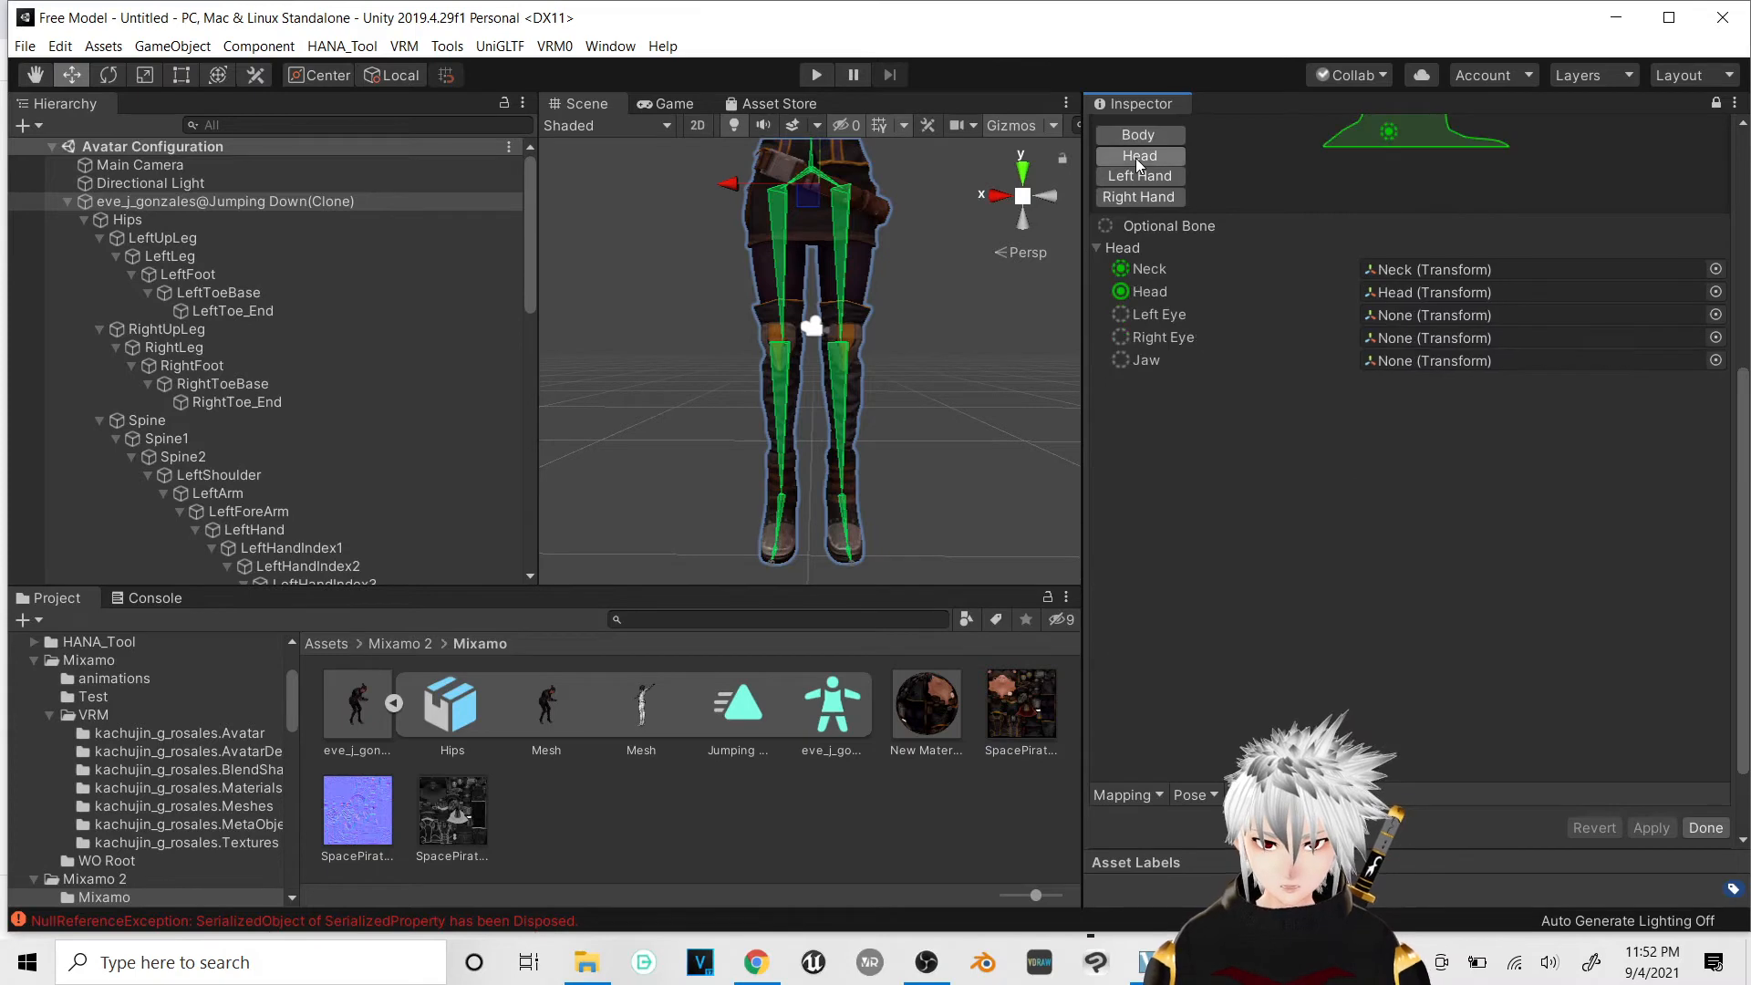
left_click(1139, 175)
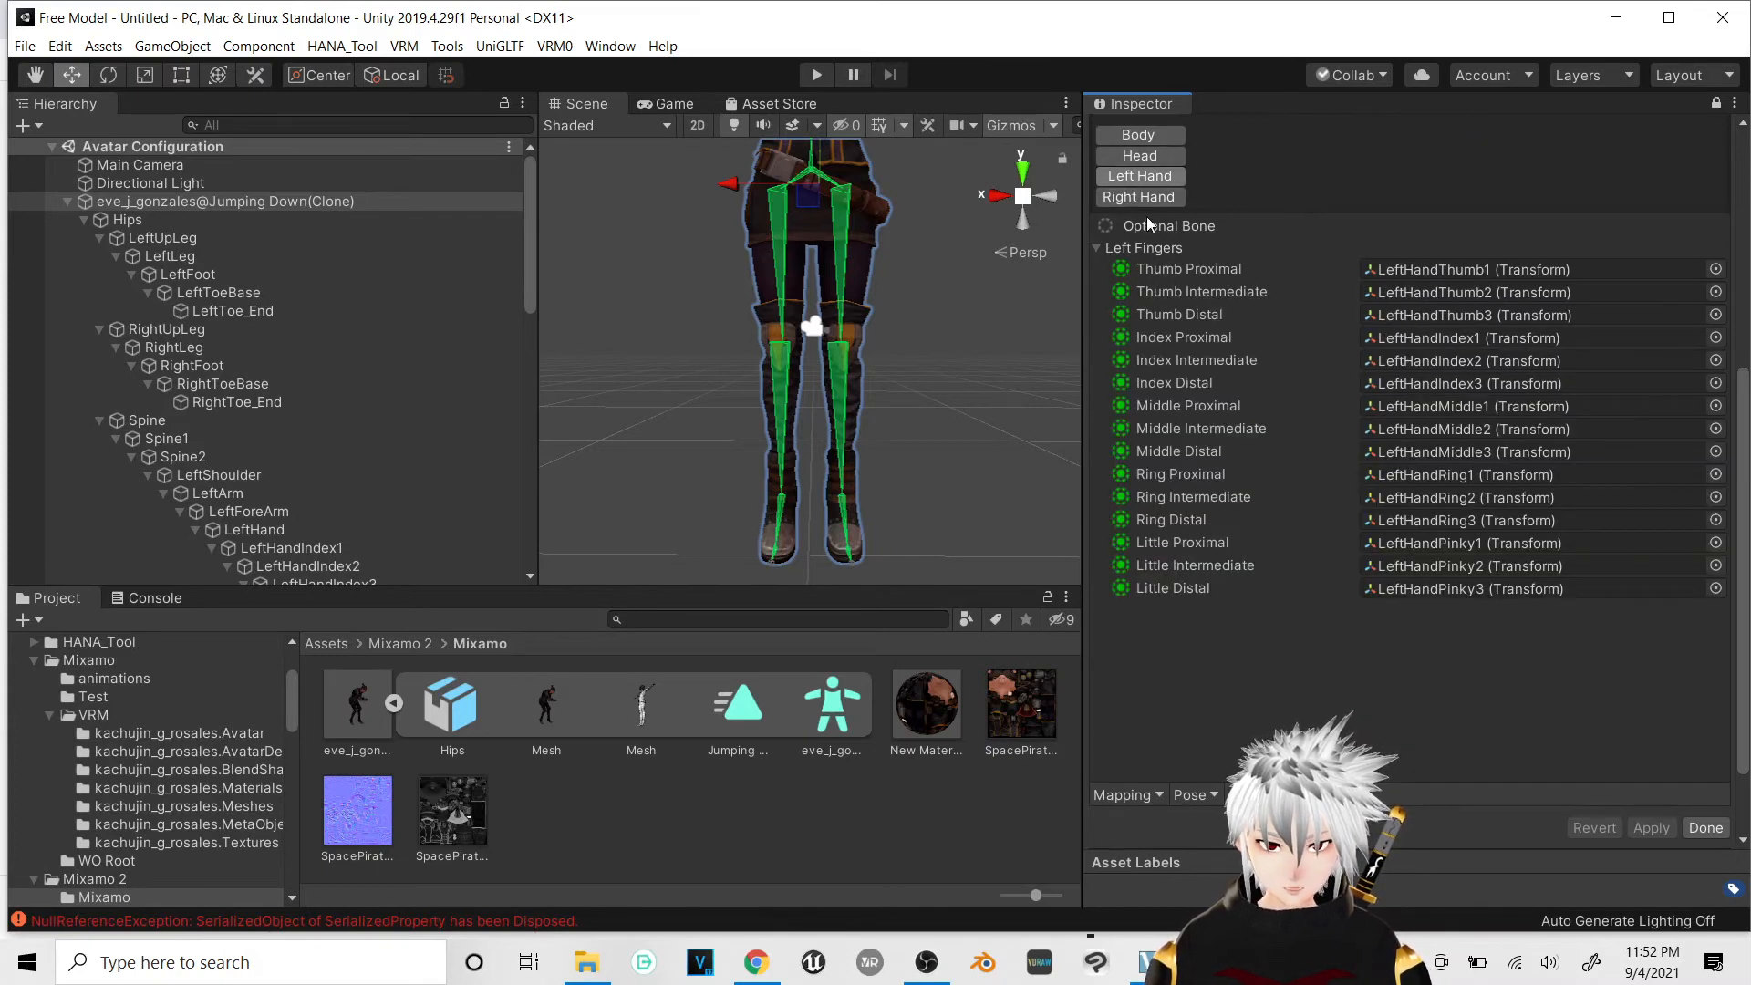
left_click(1140, 197)
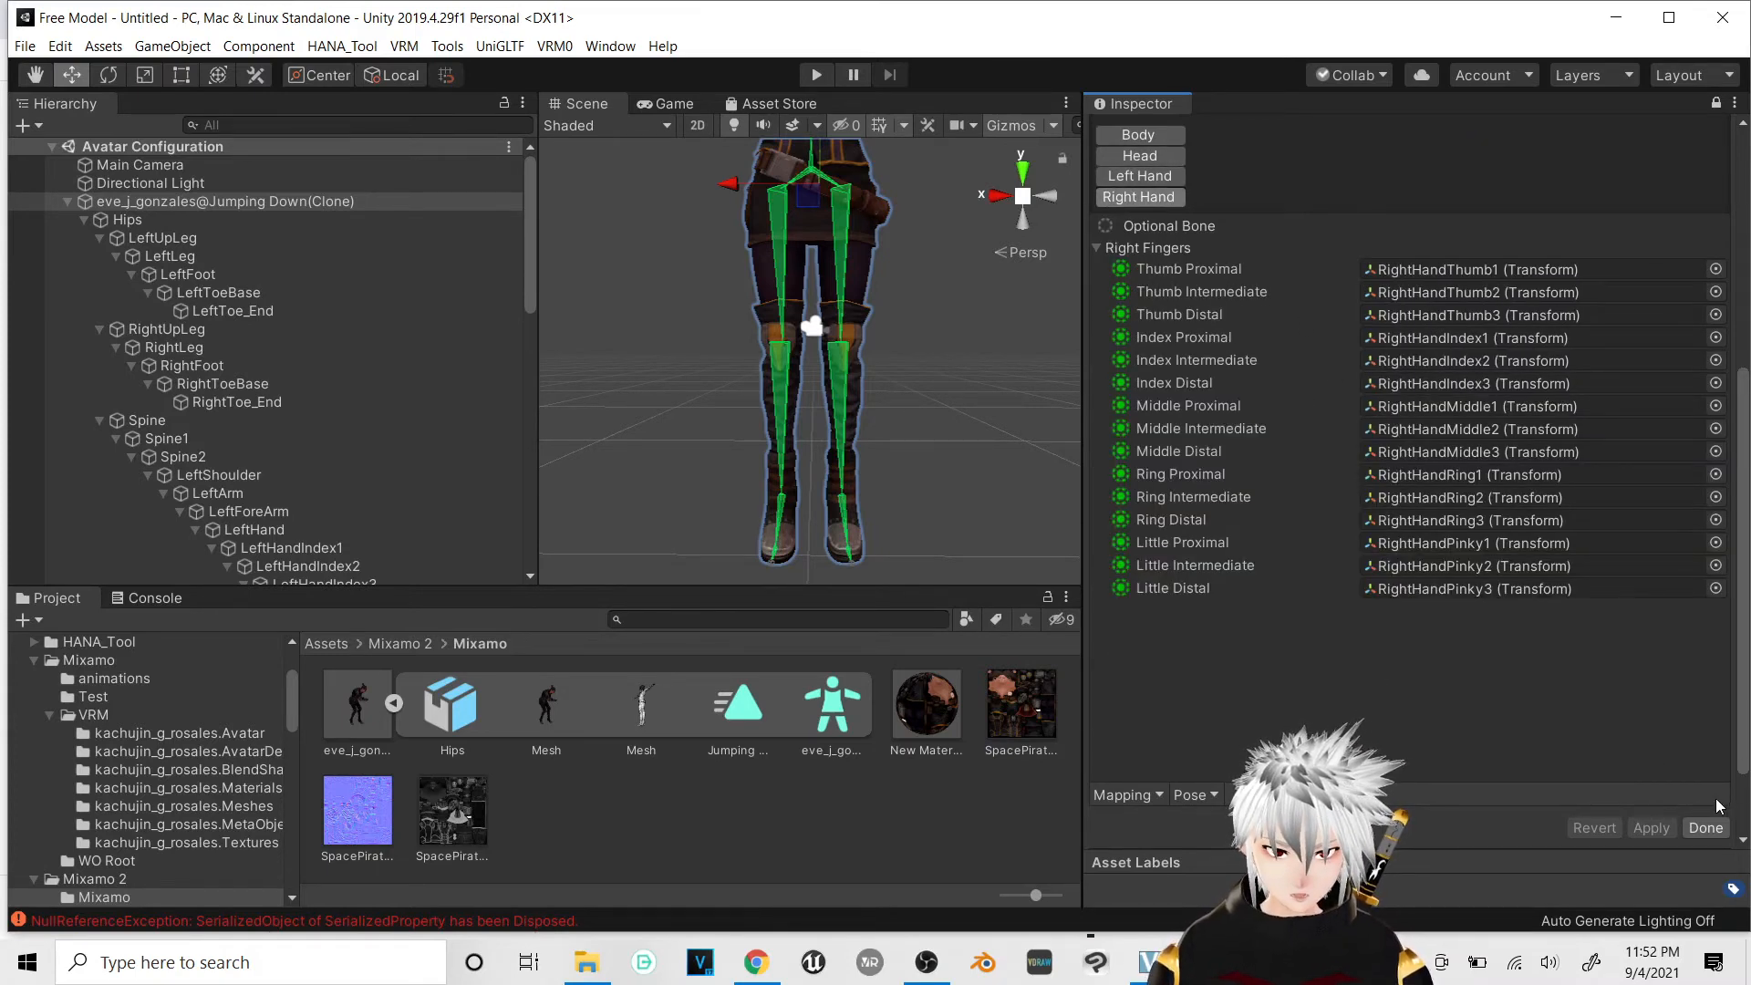
left_click(1705, 828)
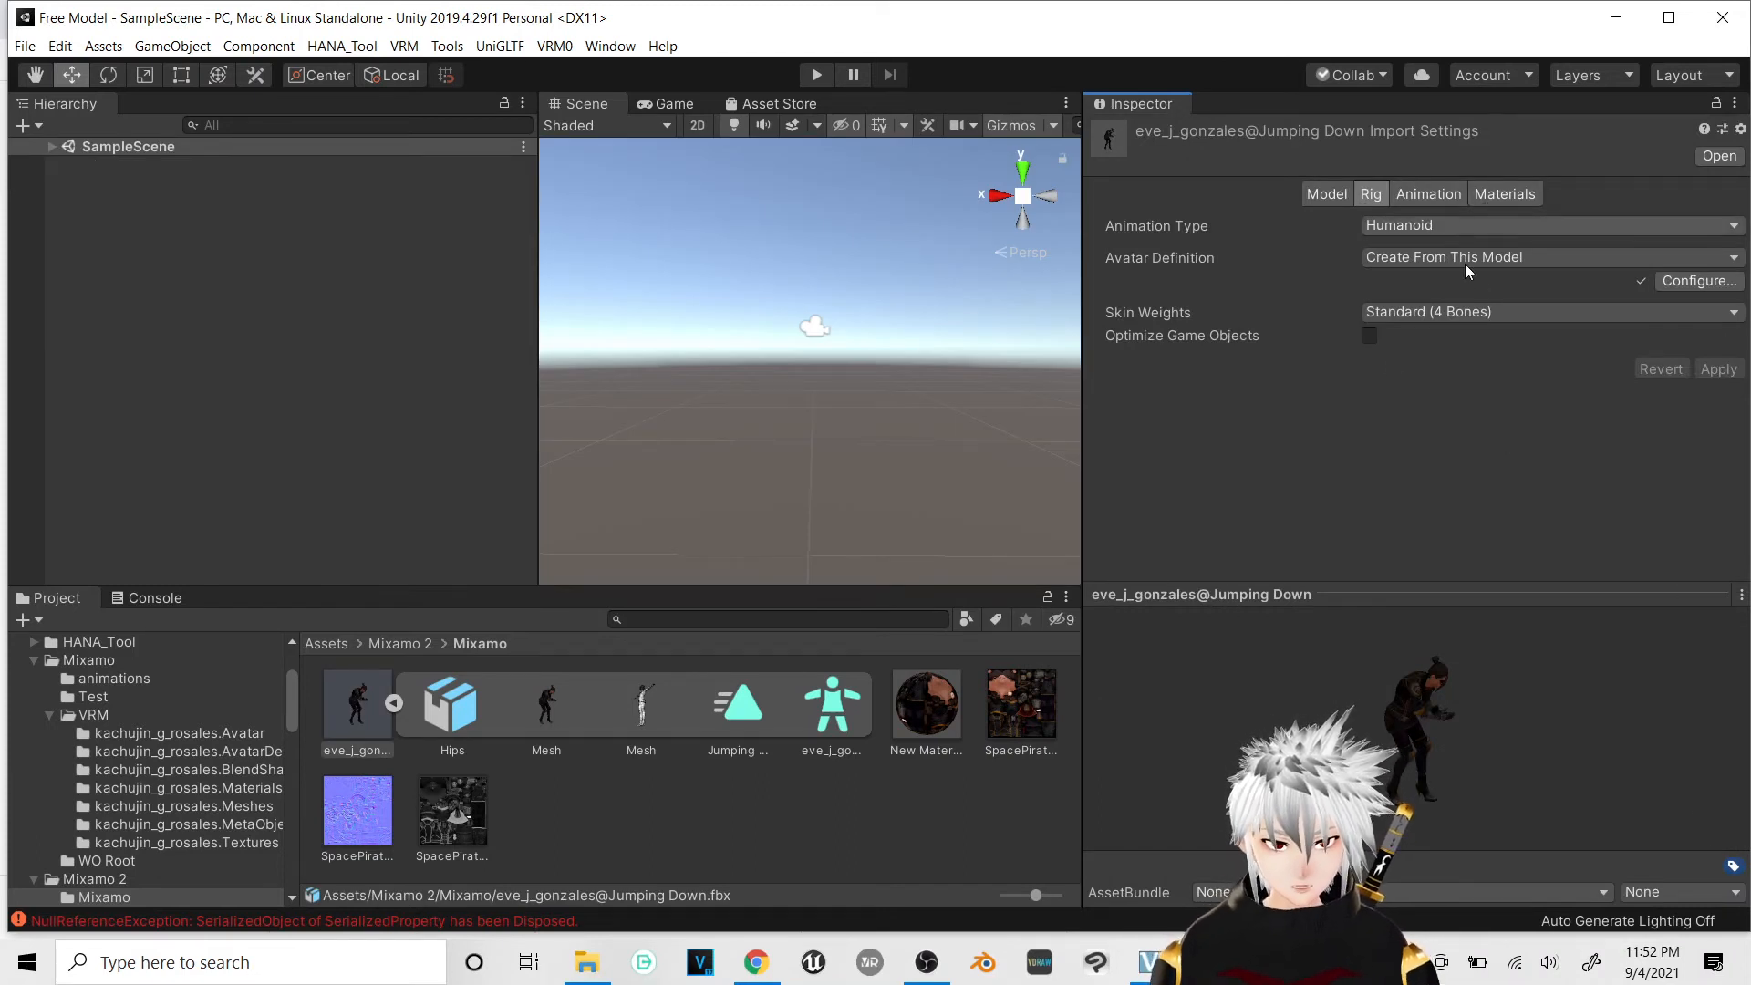
Step: Place the Jumping Down model in SampleScene and delete the Main Camera and Directional Light
left_click(397, 711)
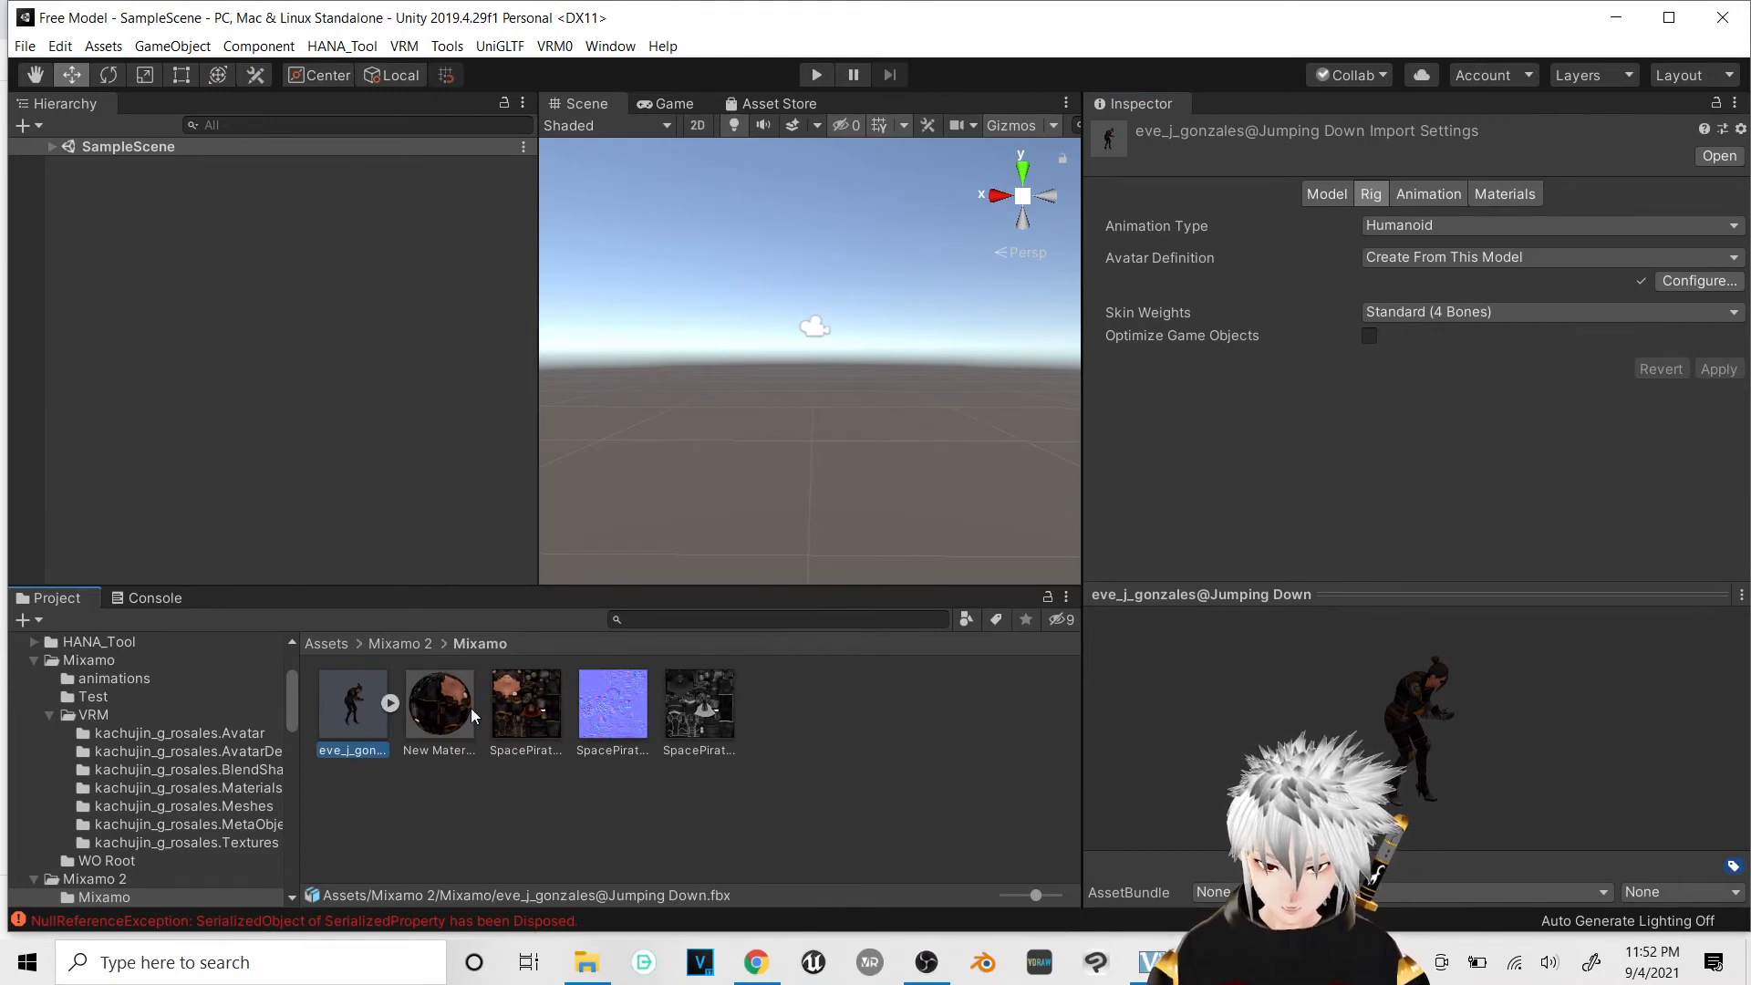
left_click_drag(305, 419, 302, 408)
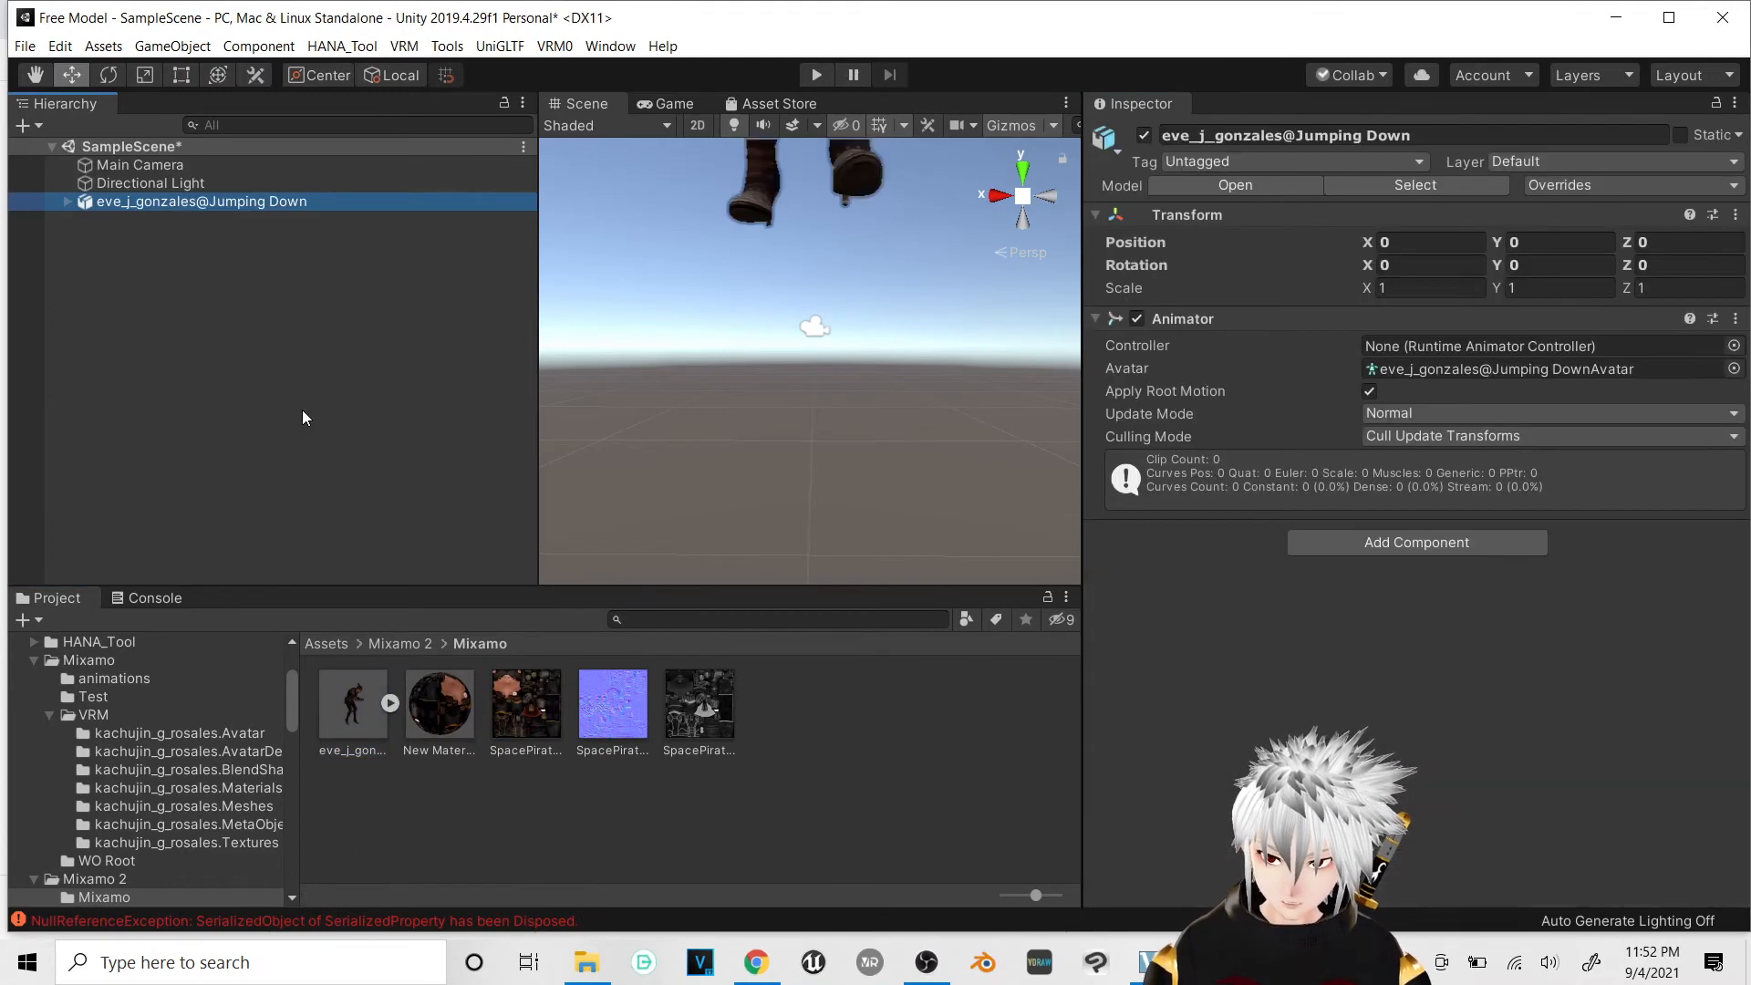
left_click(168, 186)
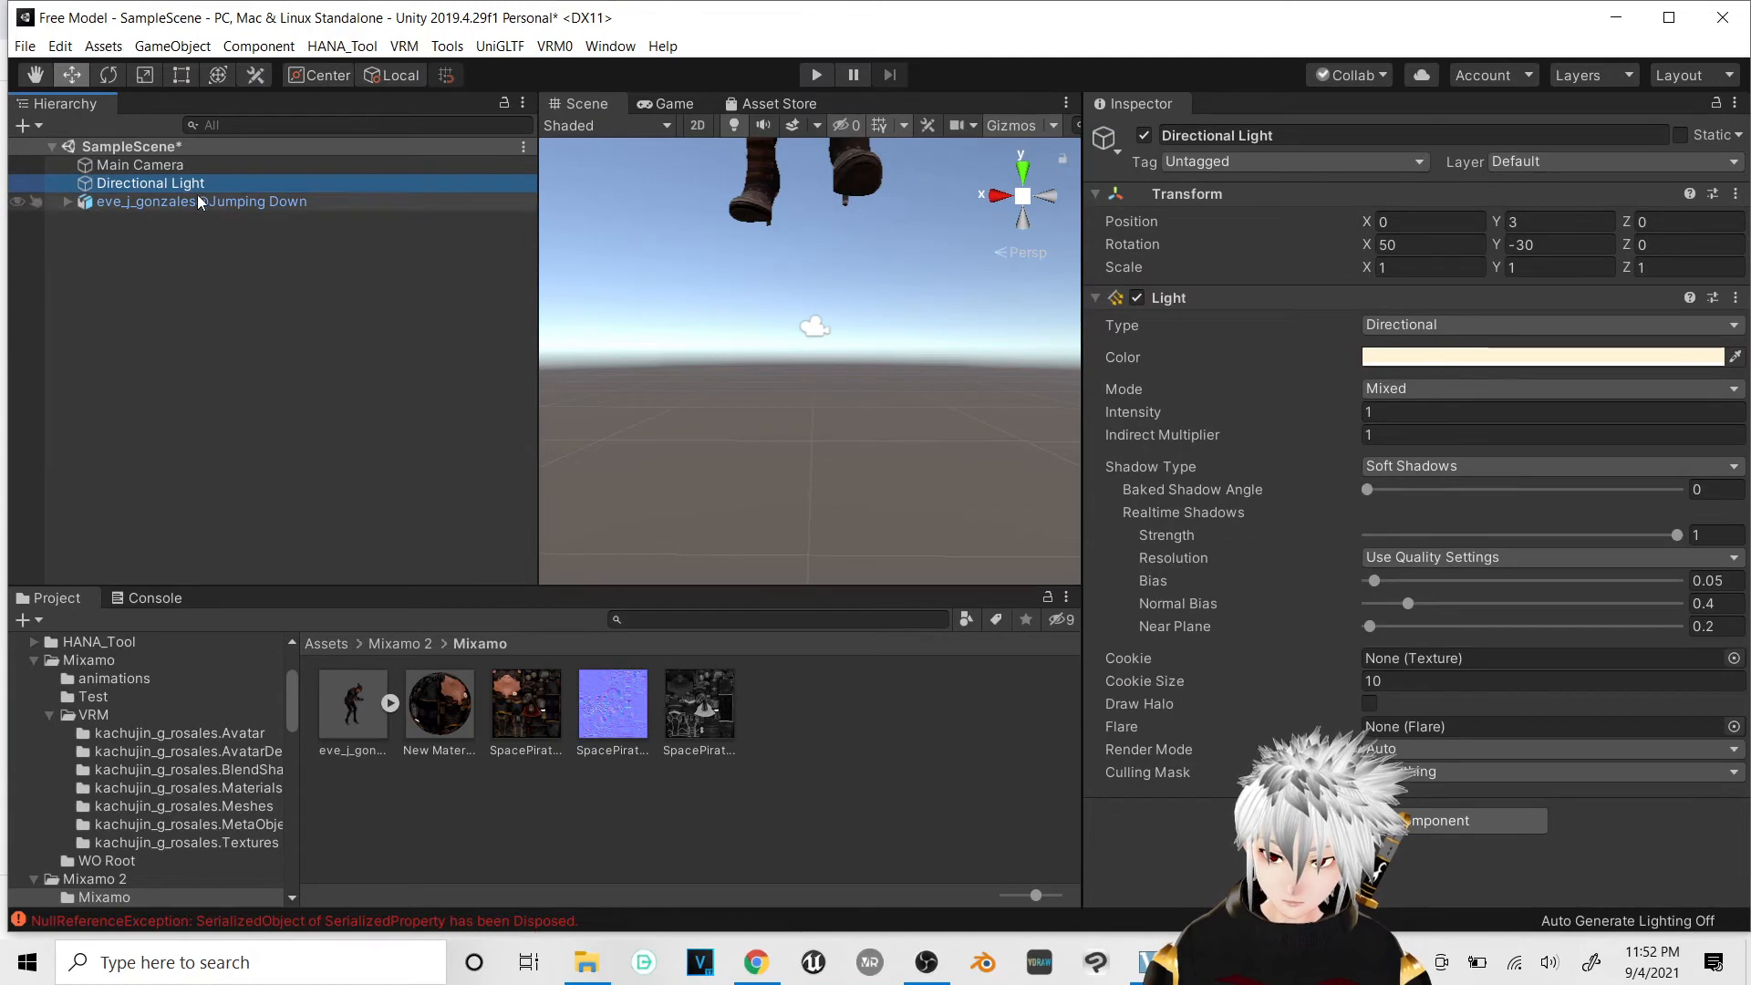
left_click(190, 166, "shift")
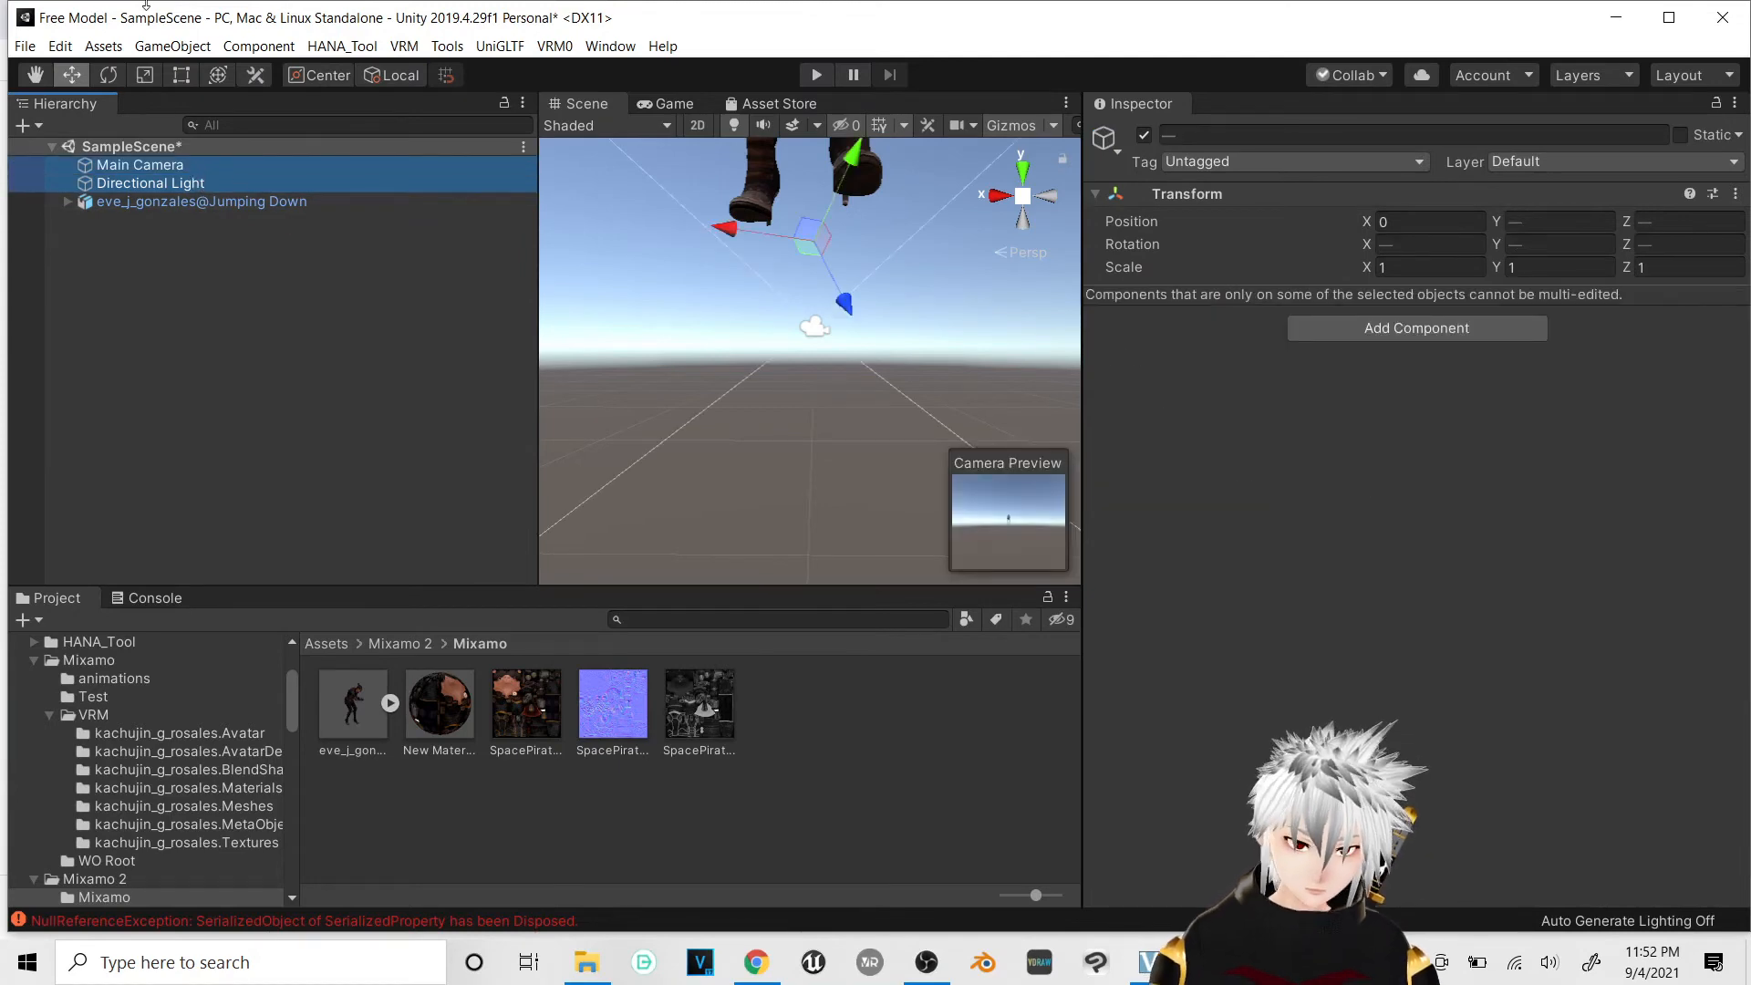
key("Delete")
Step: Open the UniVRM-0.79.0 exporter for the Jumping Down model and put the character into a T-pose
left_click(178, 165)
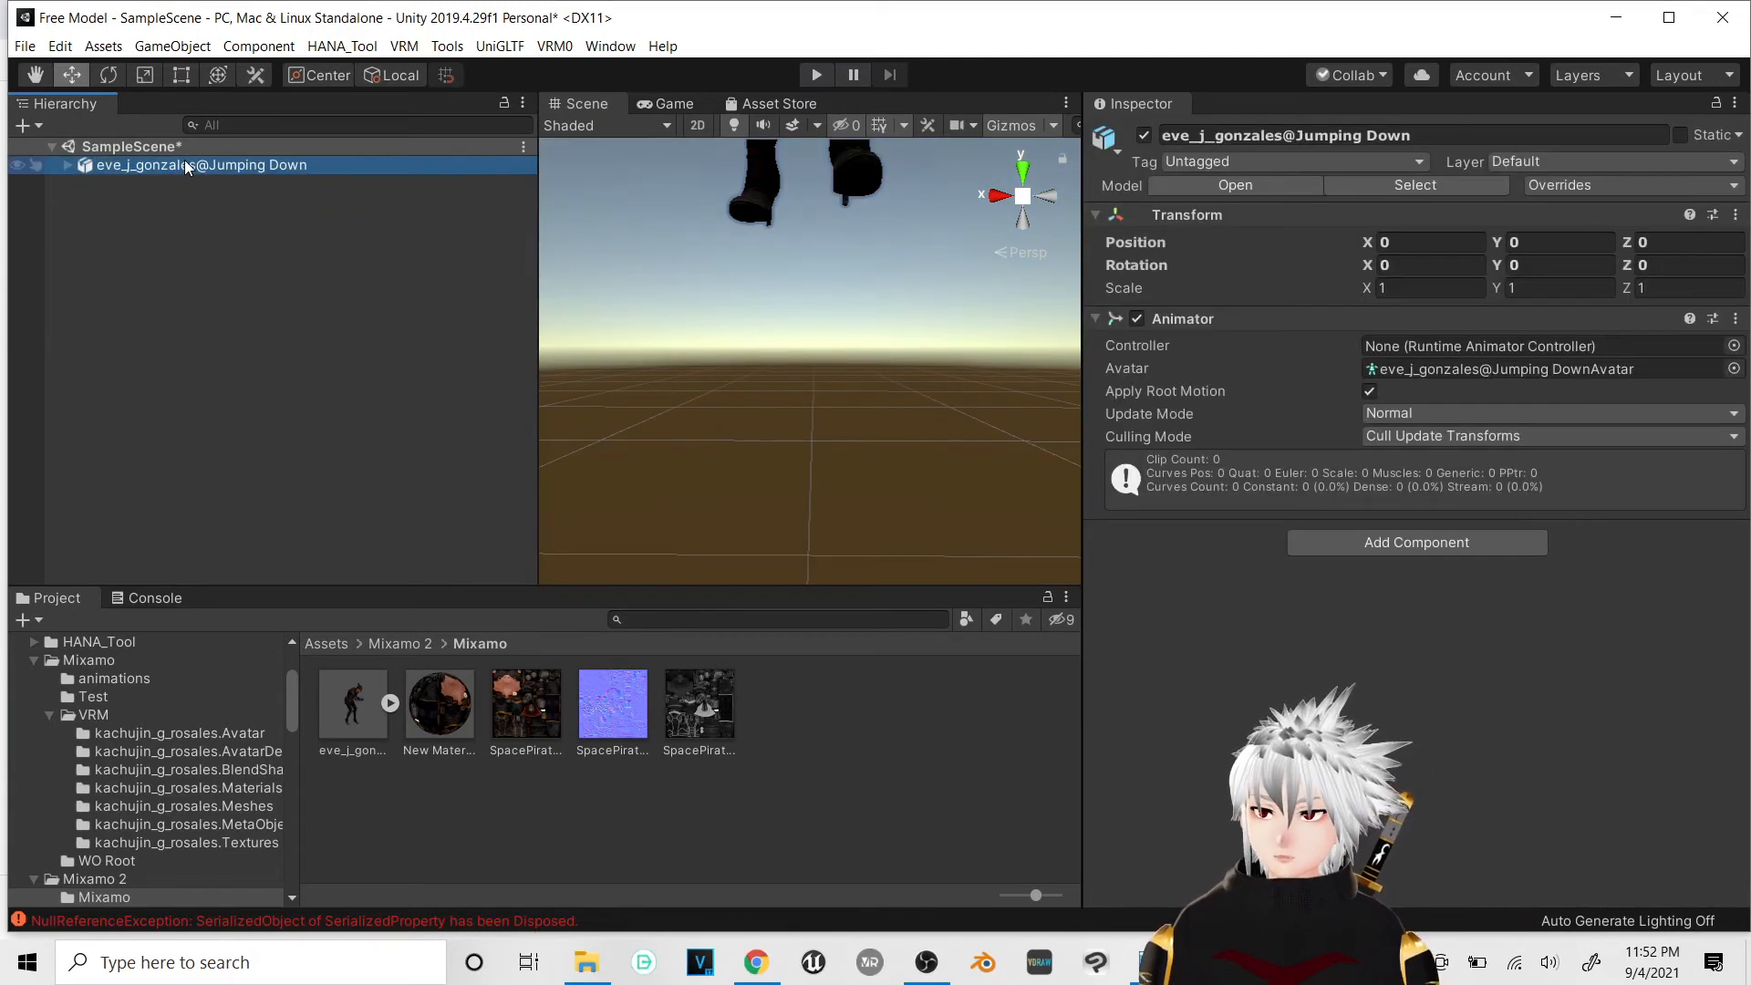
left_click(551, 46)
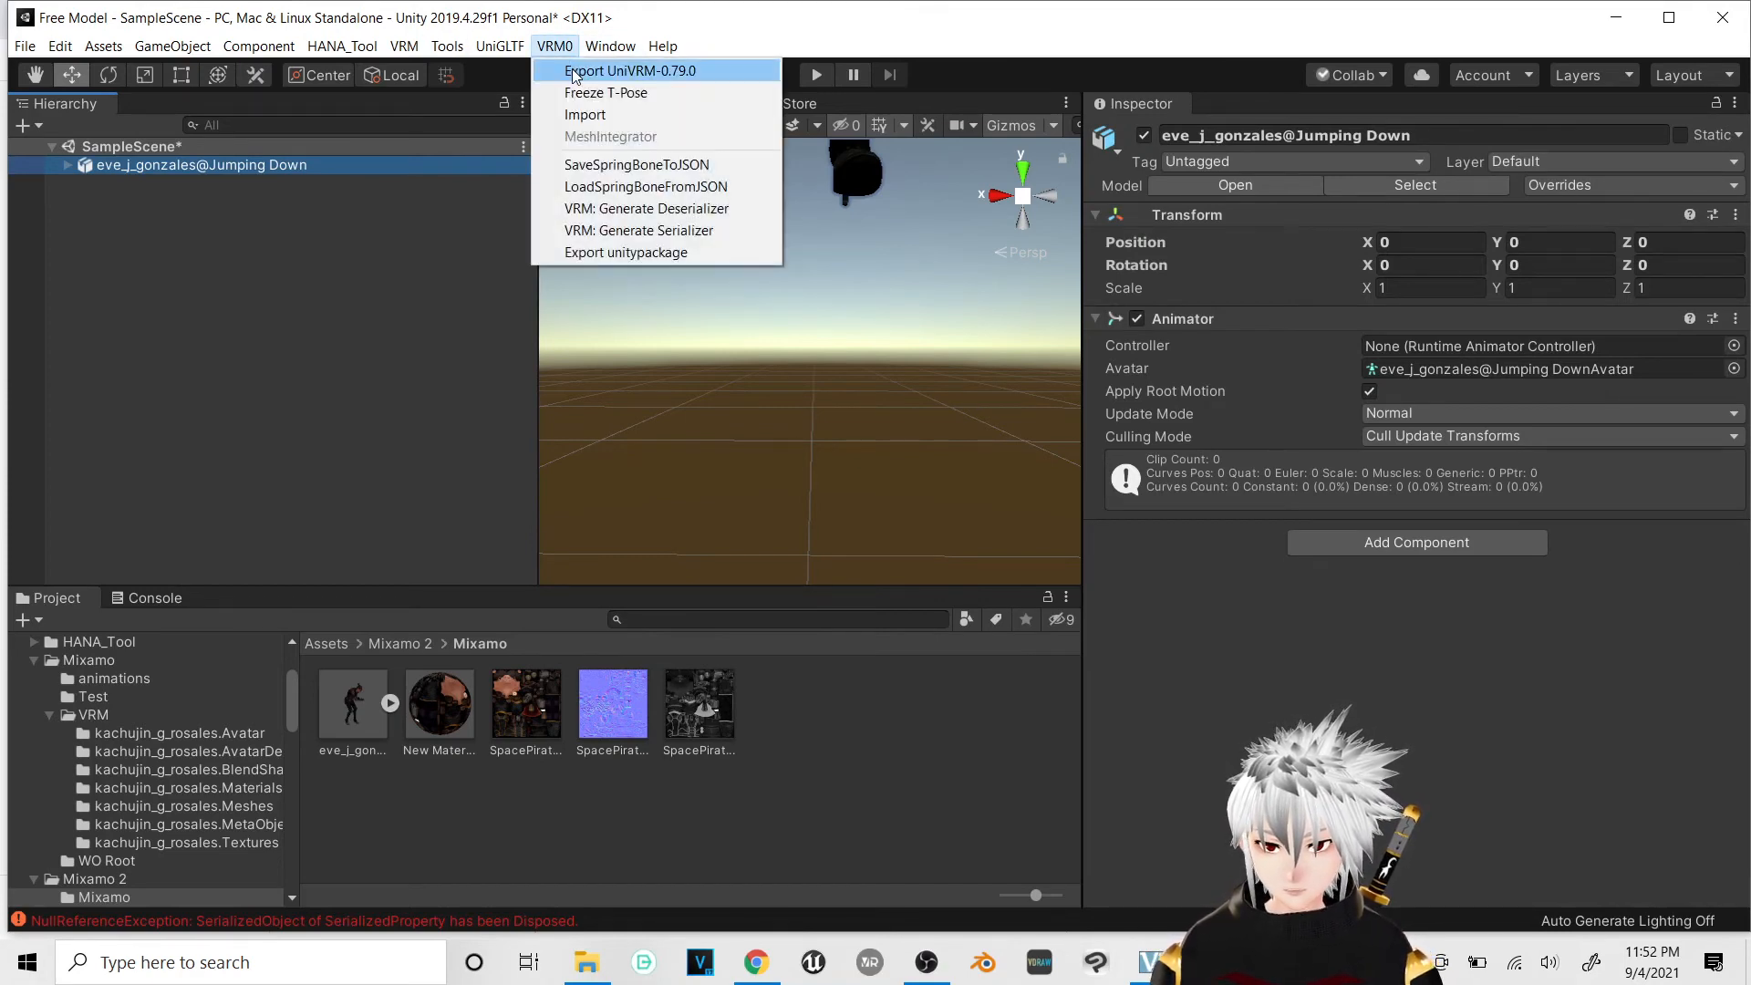
left_click(575, 73)
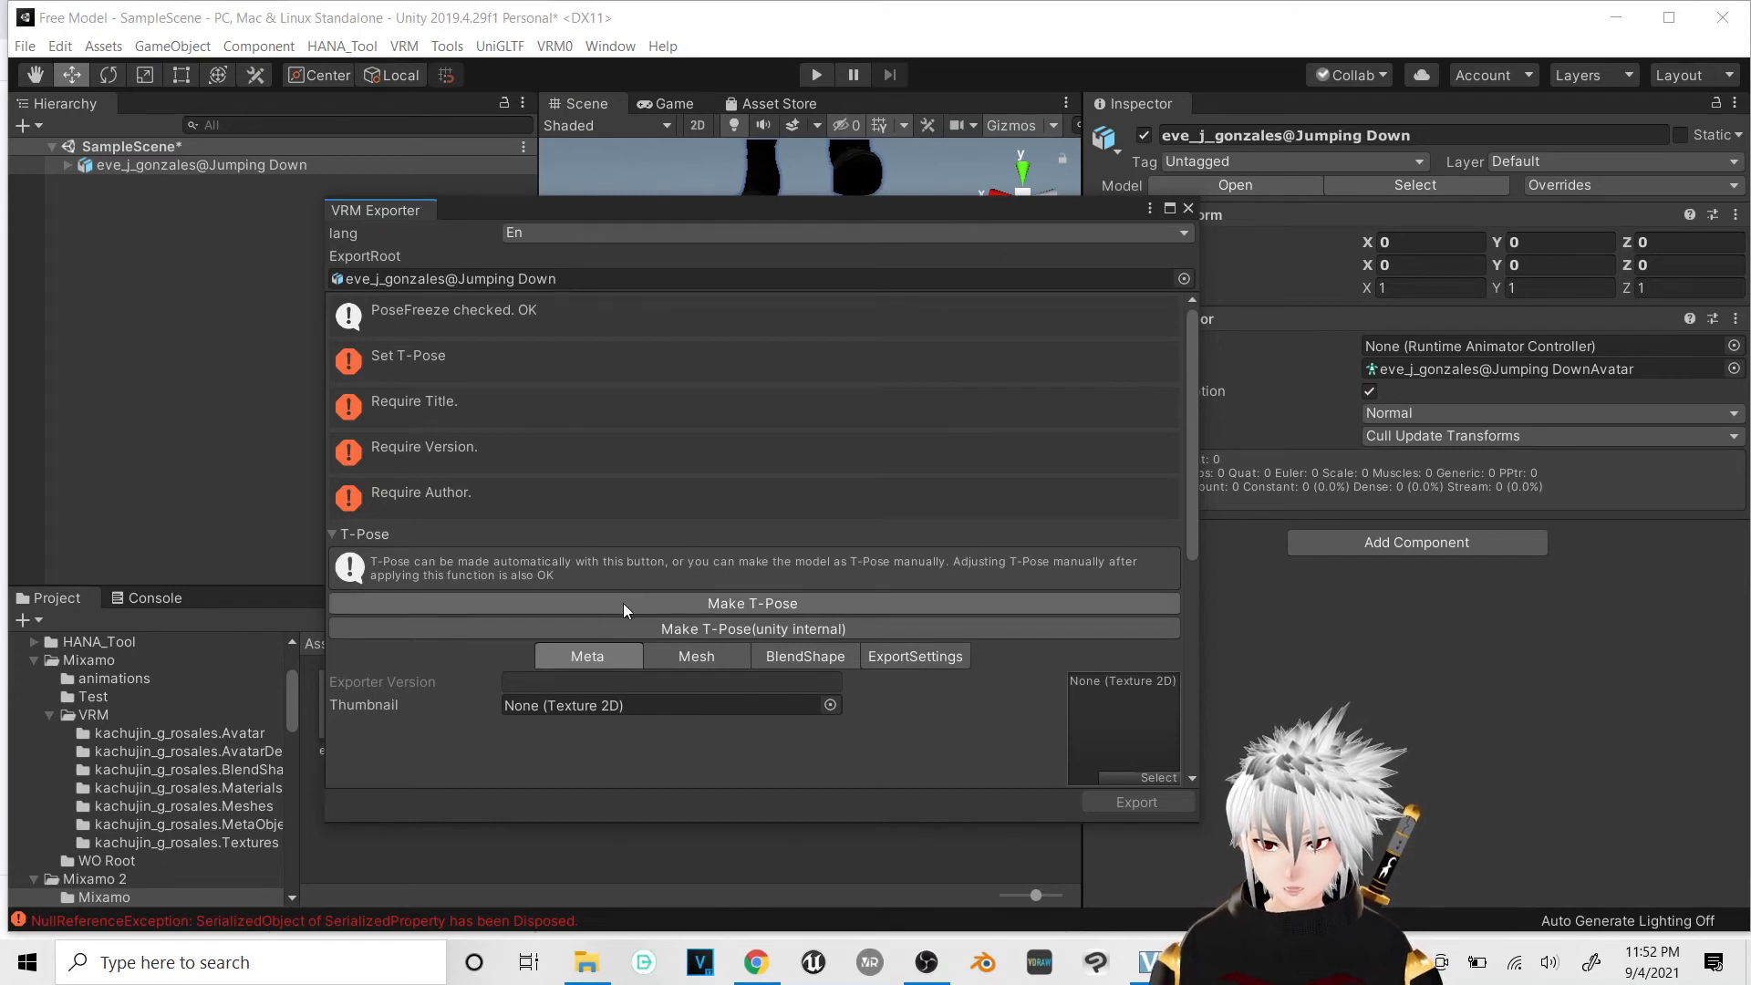
left_click_drag(944, 223, 1012, 453)
scroll(822, 272, "down", 3)
middle_click_drag(837, 266, 833, 406)
left_click_drag(829, 439, 828, 339)
left_click(779, 724)
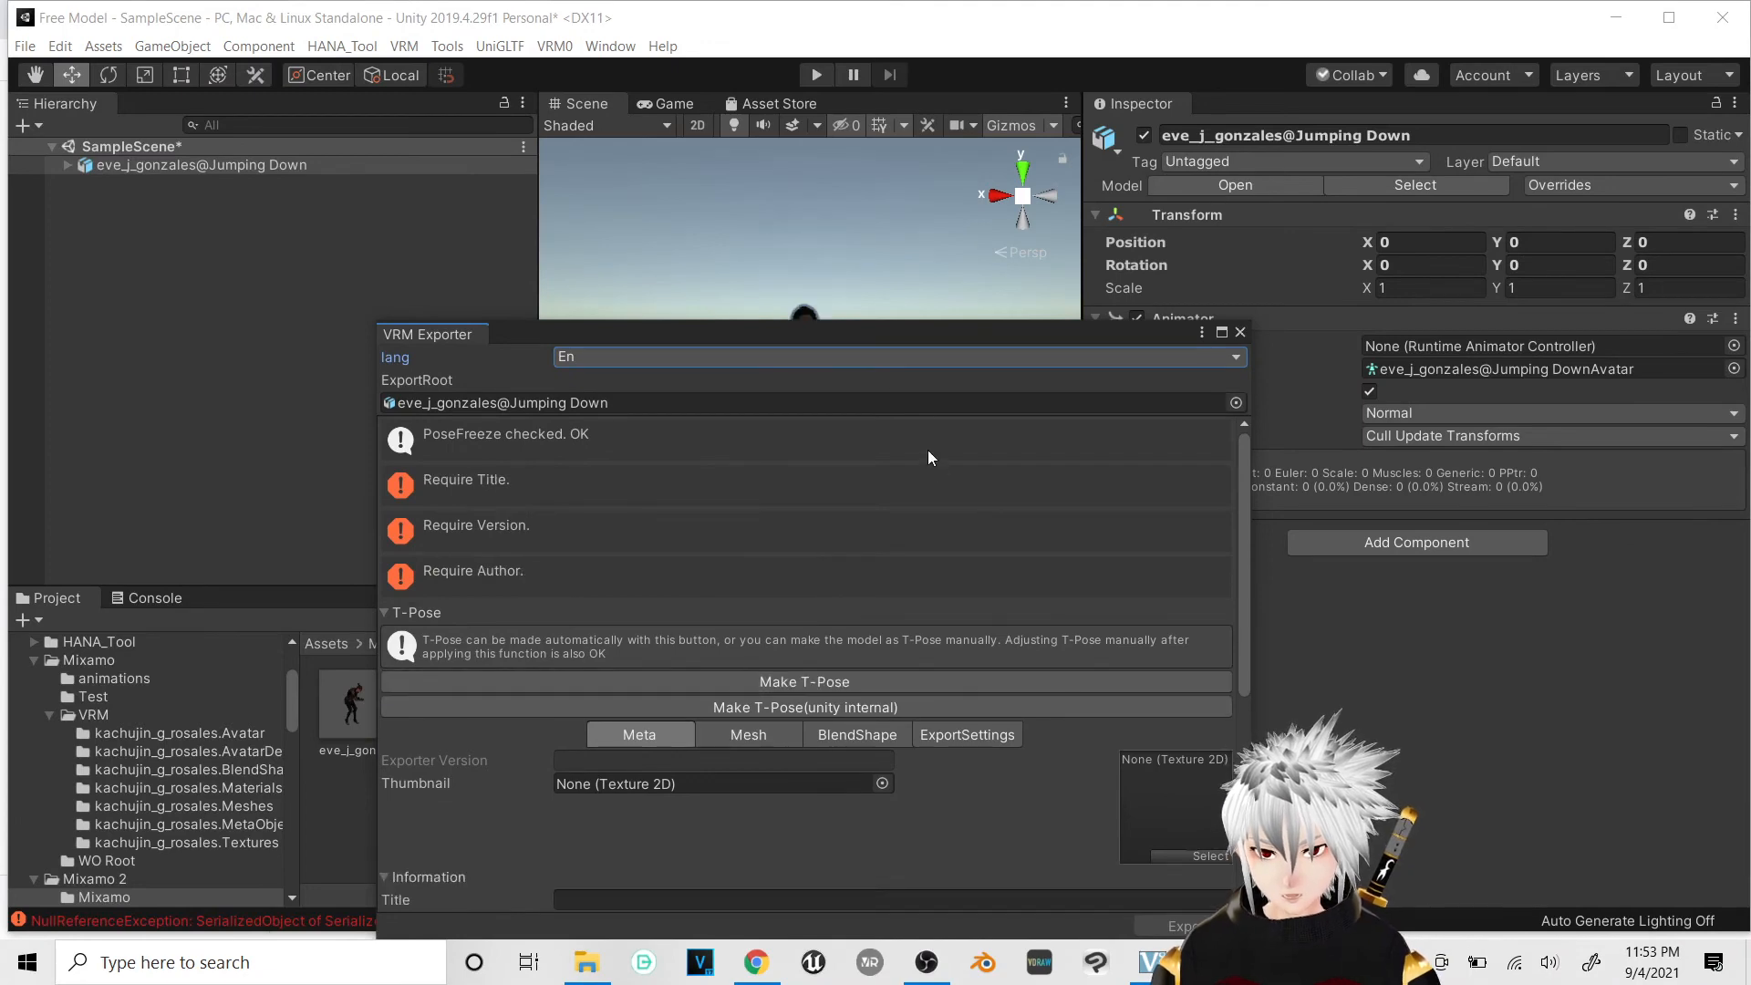
Step: Set the VRM title to Eve, version to 1 and author to Mixamo, and export it to Downloads as eve_j_gonzales@Jumping Down.vrm
left_click_drag(880, 339, 949, 89)
scroll(976, 301, "down", 3)
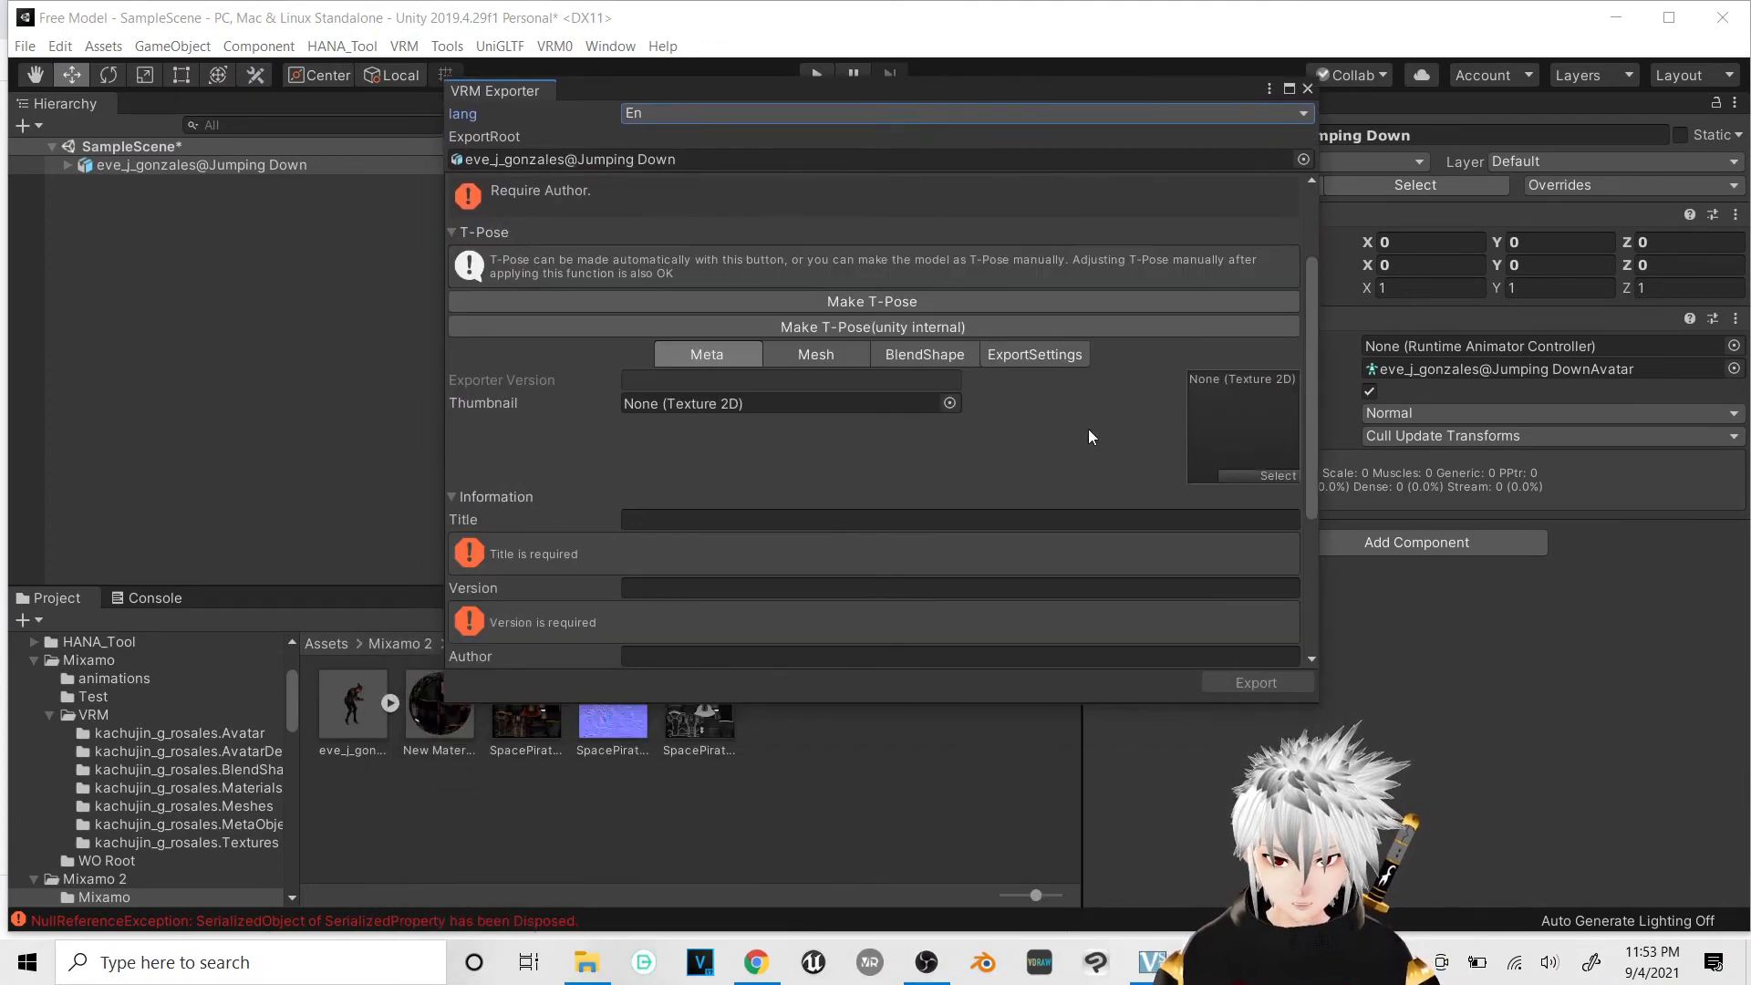
scroll(777, 457, "down", 3)
left_click(678, 383)
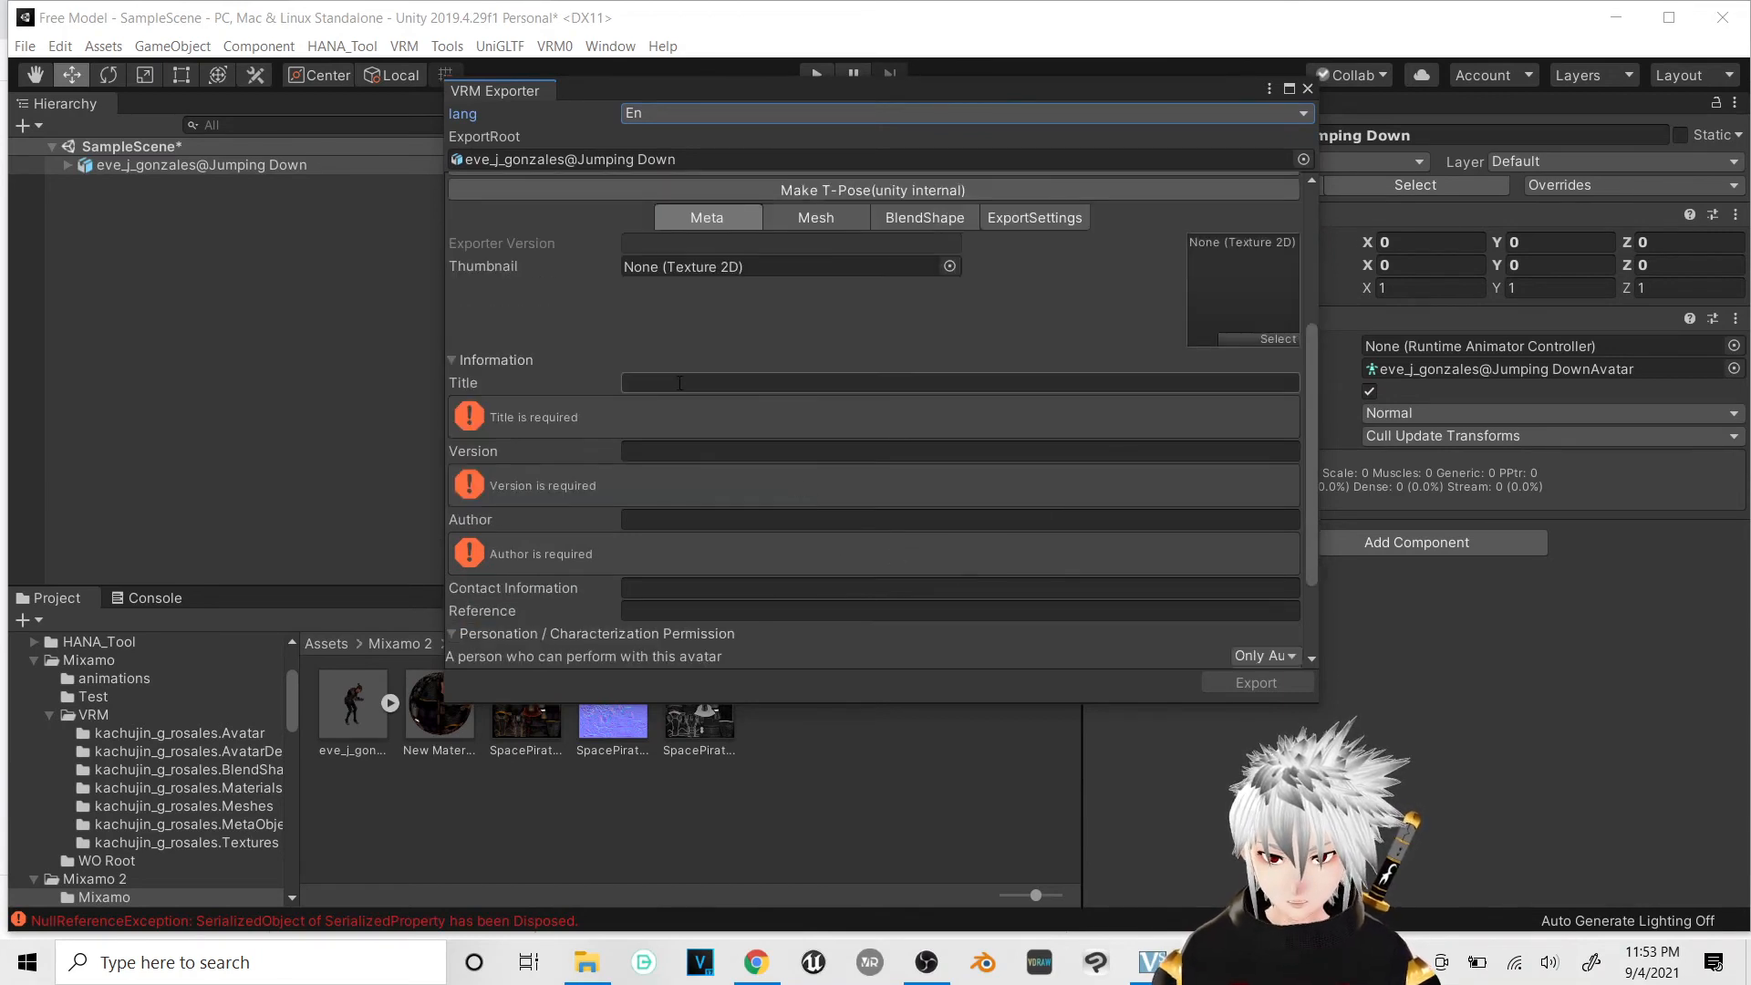
type("Eve")
key("Tab")
type("1")
key("Tab")
type("Mixamo")
left_click(1249, 684)
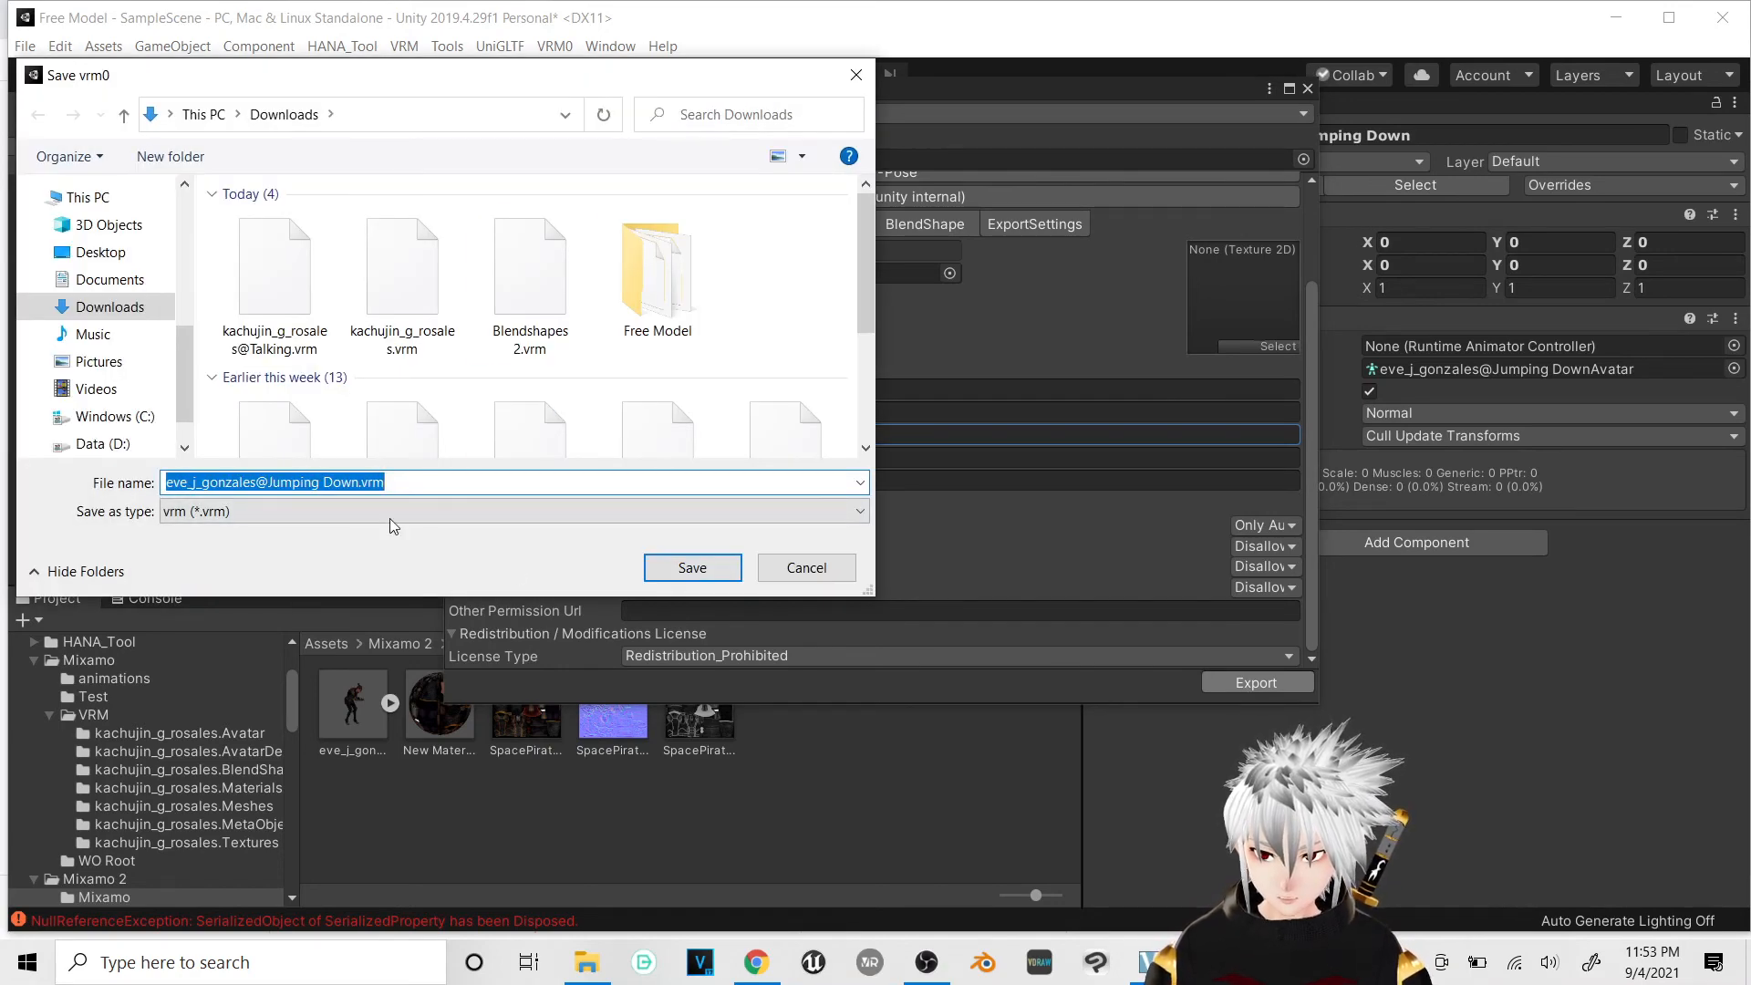
left_click(725, 569)
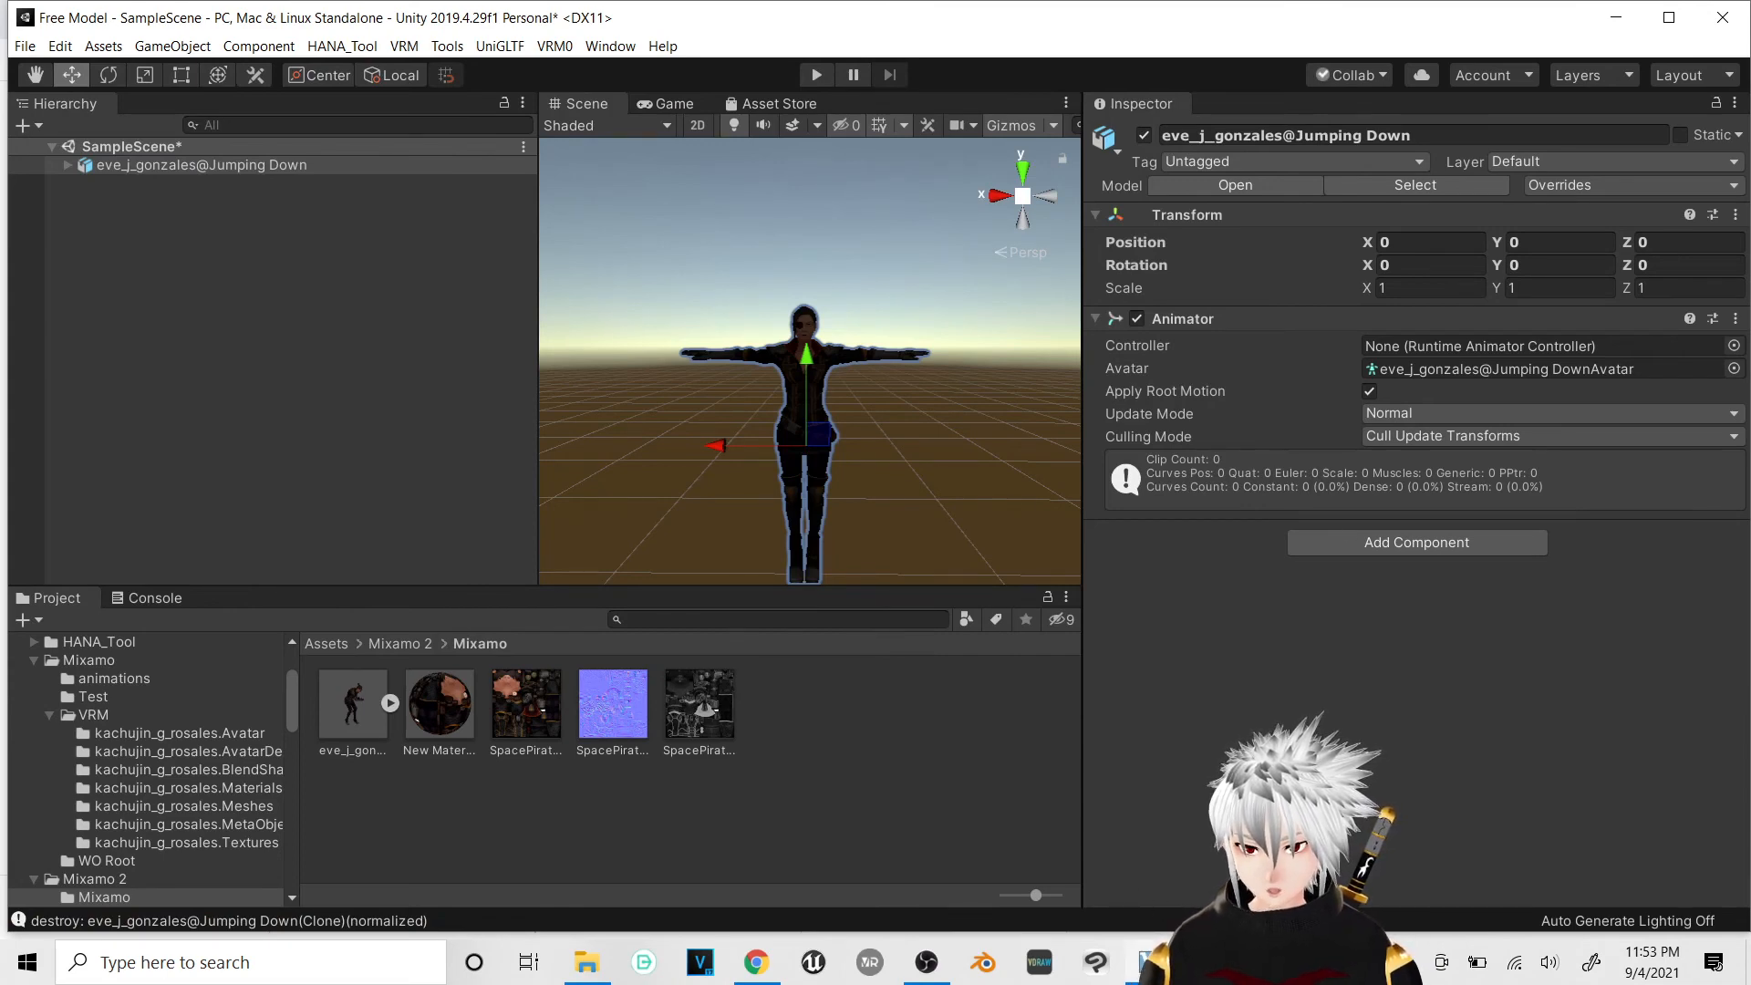
Step: Switch to VSeeFace, add the exported Eve VRM from the Downloads folder to the avatar list and load it
left_click(1151, 962)
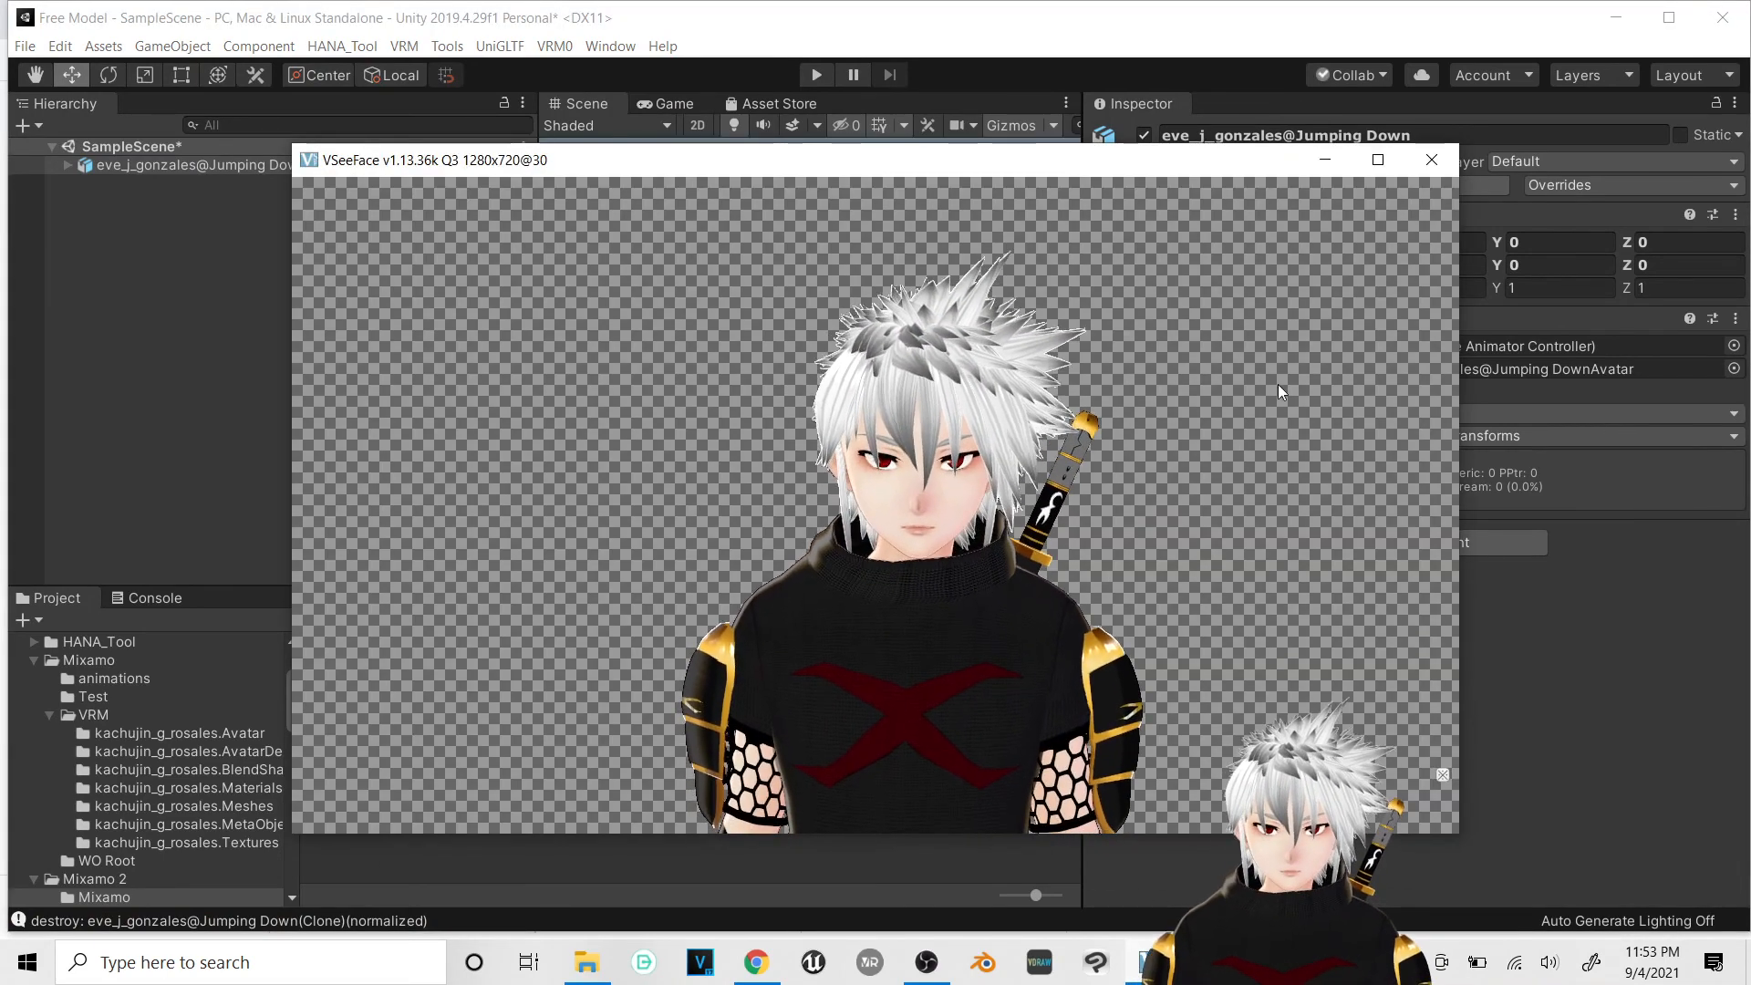
left_click(1441, 774)
left_click(1376, 226)
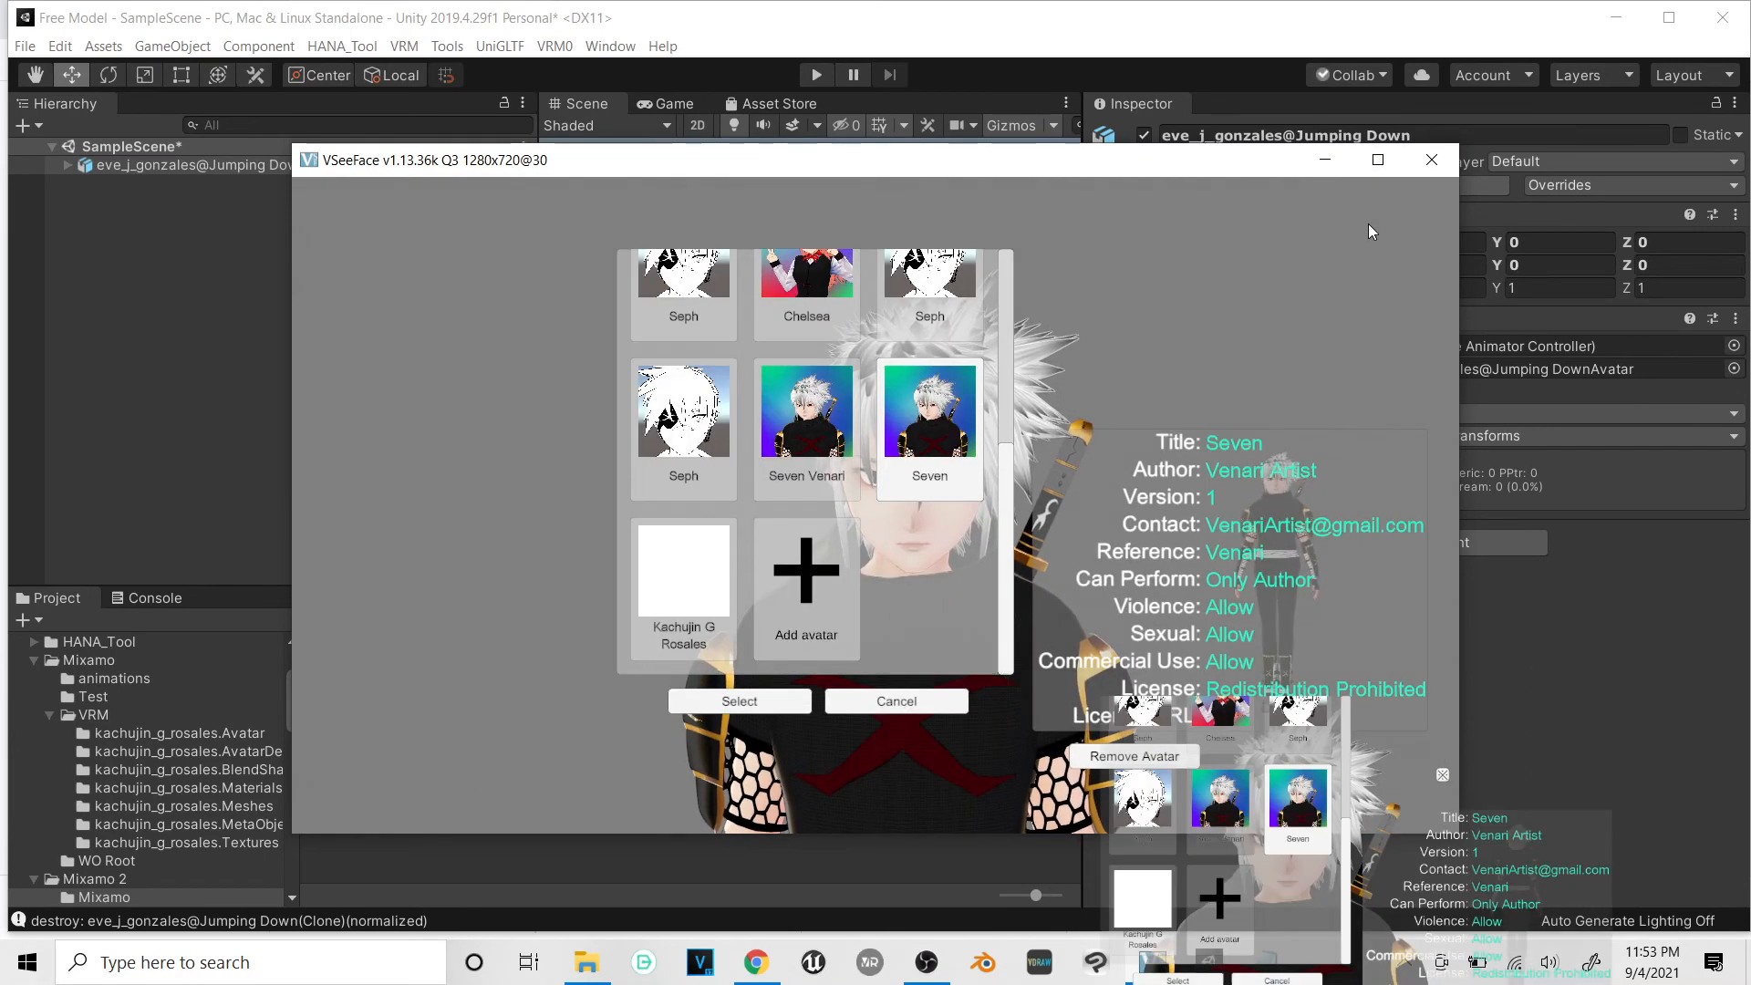
left_click(800, 595)
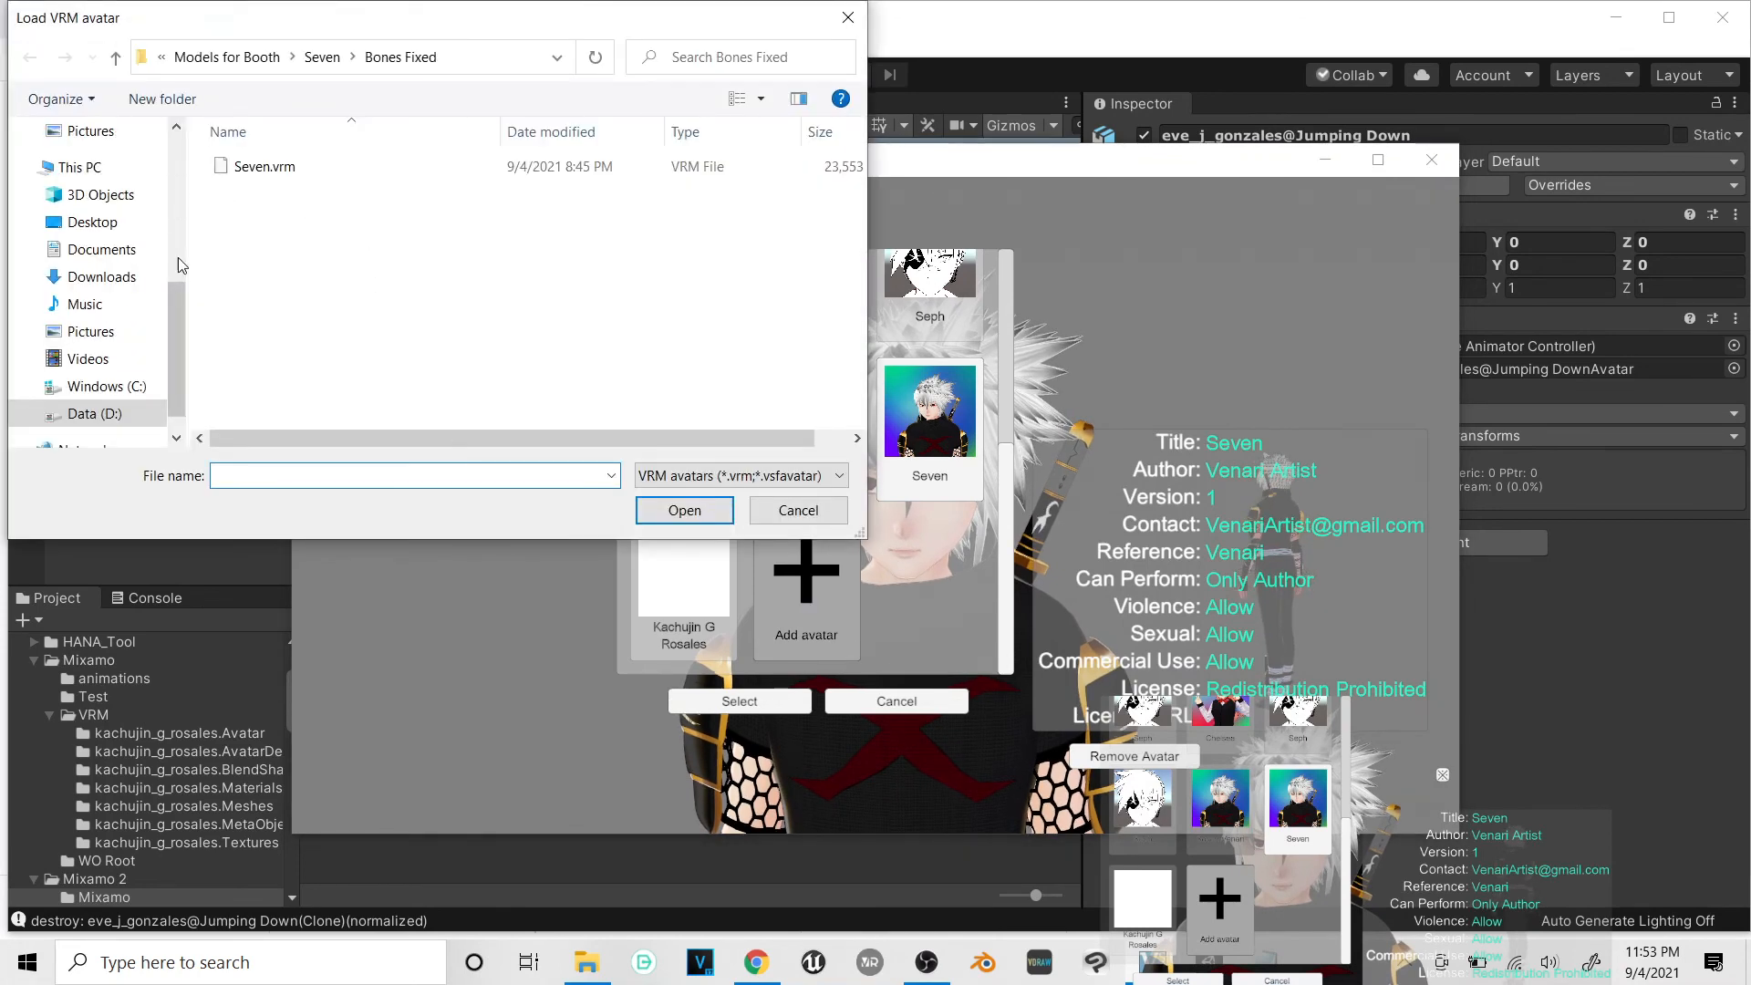
left_click(101, 277)
left_click(266, 237)
left_click(649, 511)
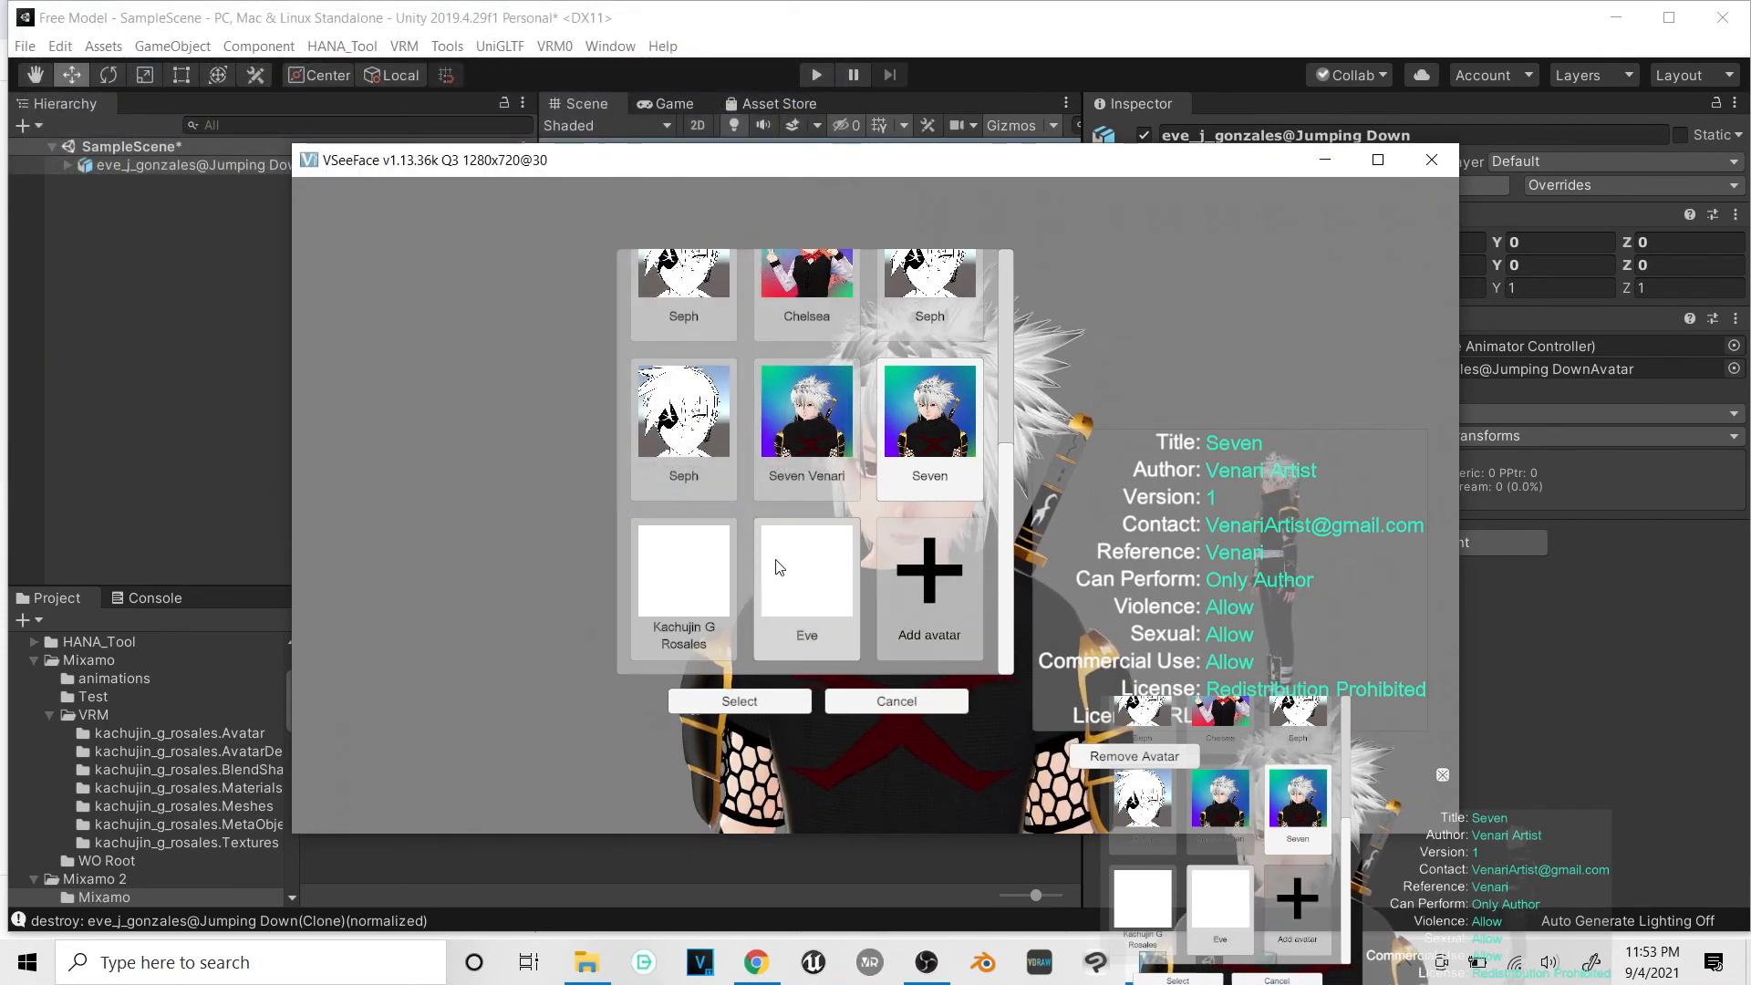
left_click(802, 607)
left_click(734, 701)
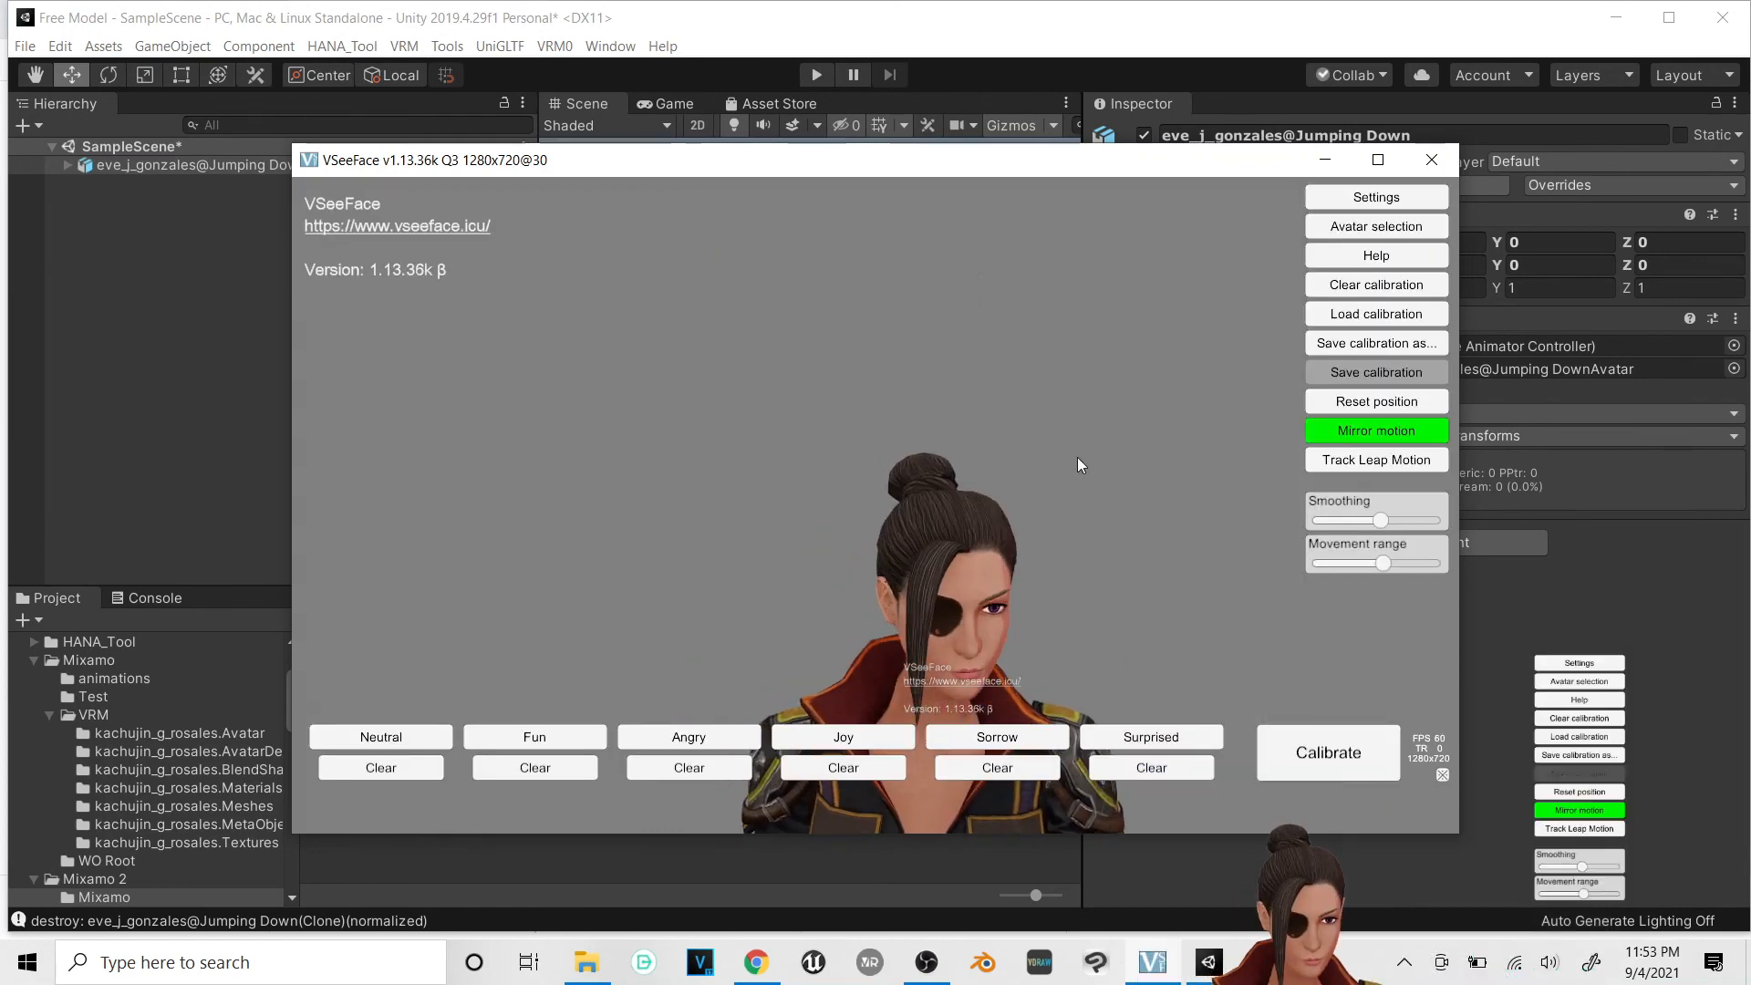